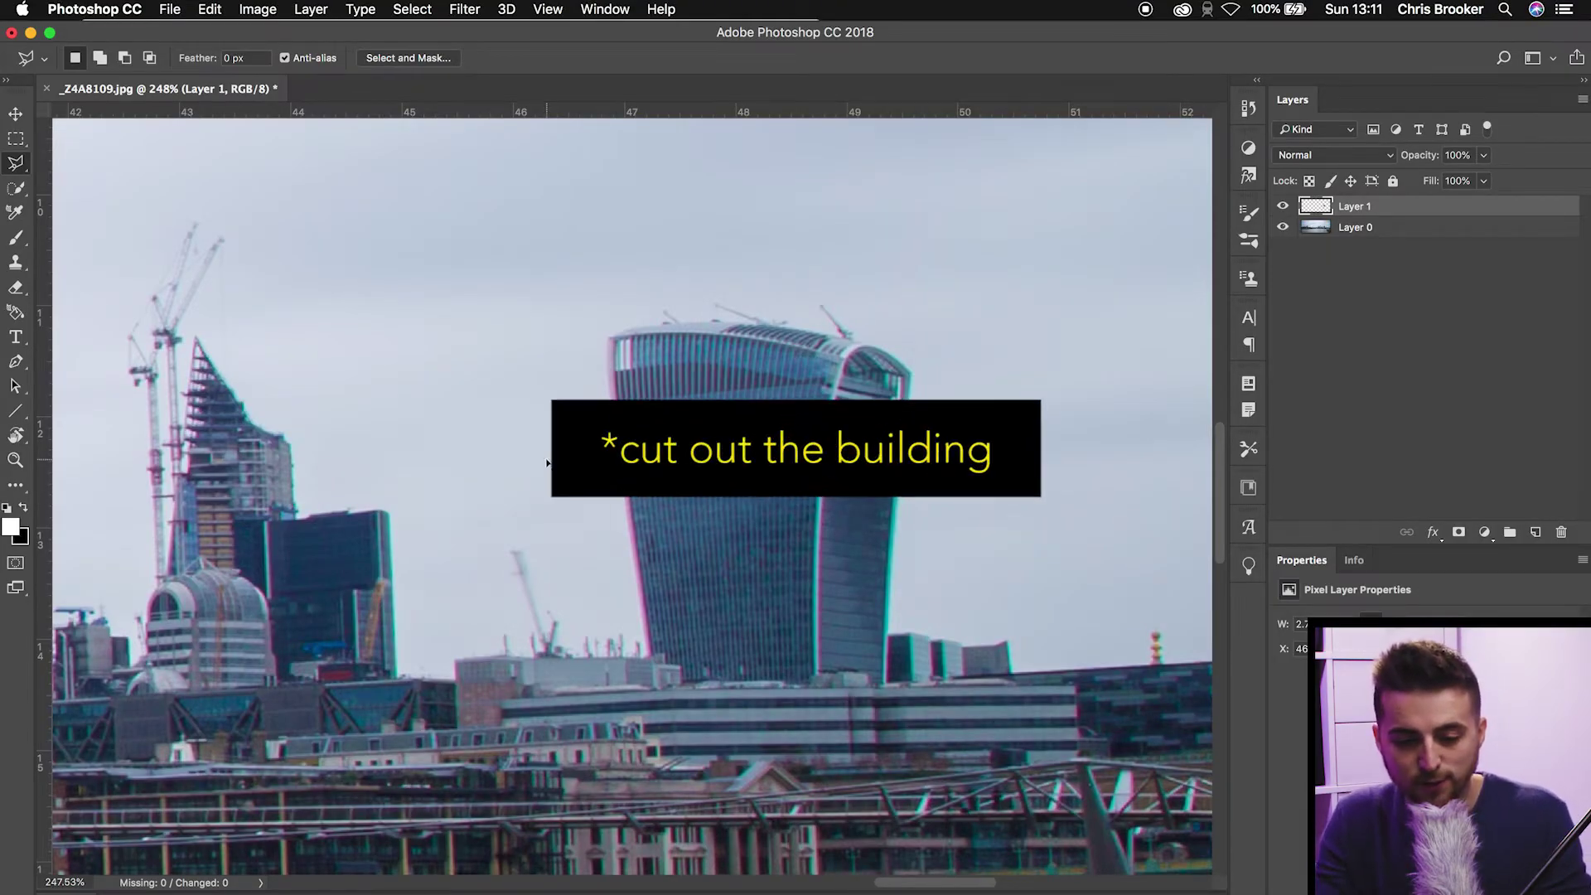
Step: Outline the slanted glass tower and its side block with a closed polygonal lasso selection
left_click_drag(445, 494, 1151, 522)
left_click(533, 257)
left_click(613, 274)
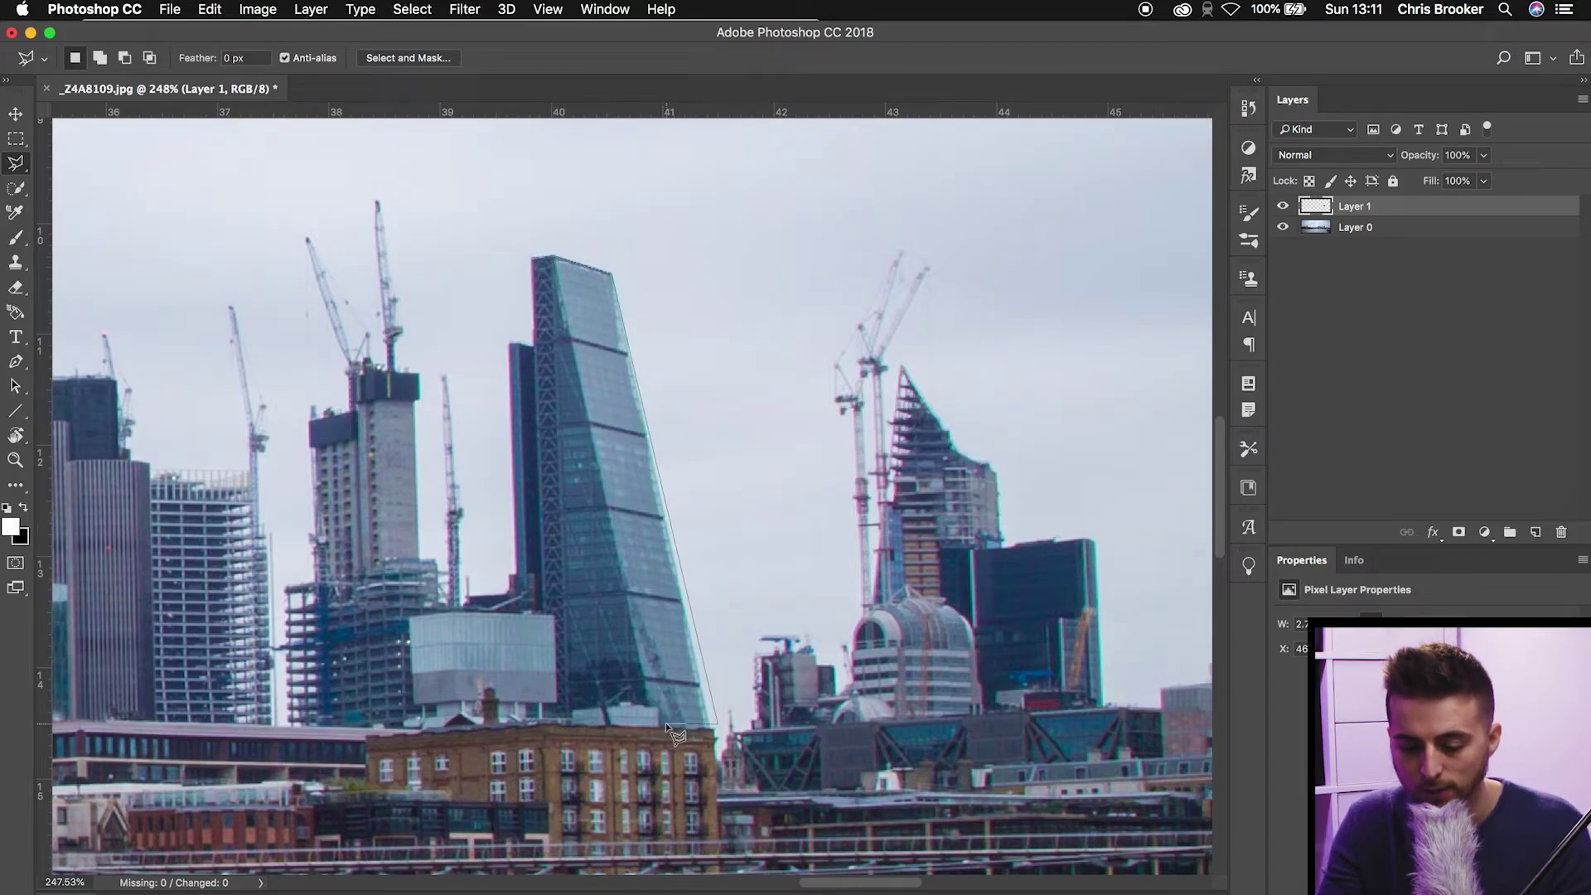
left_click(663, 723)
left_click(659, 709)
left_click(575, 691)
left_click(563, 616)
left_click(517, 569)
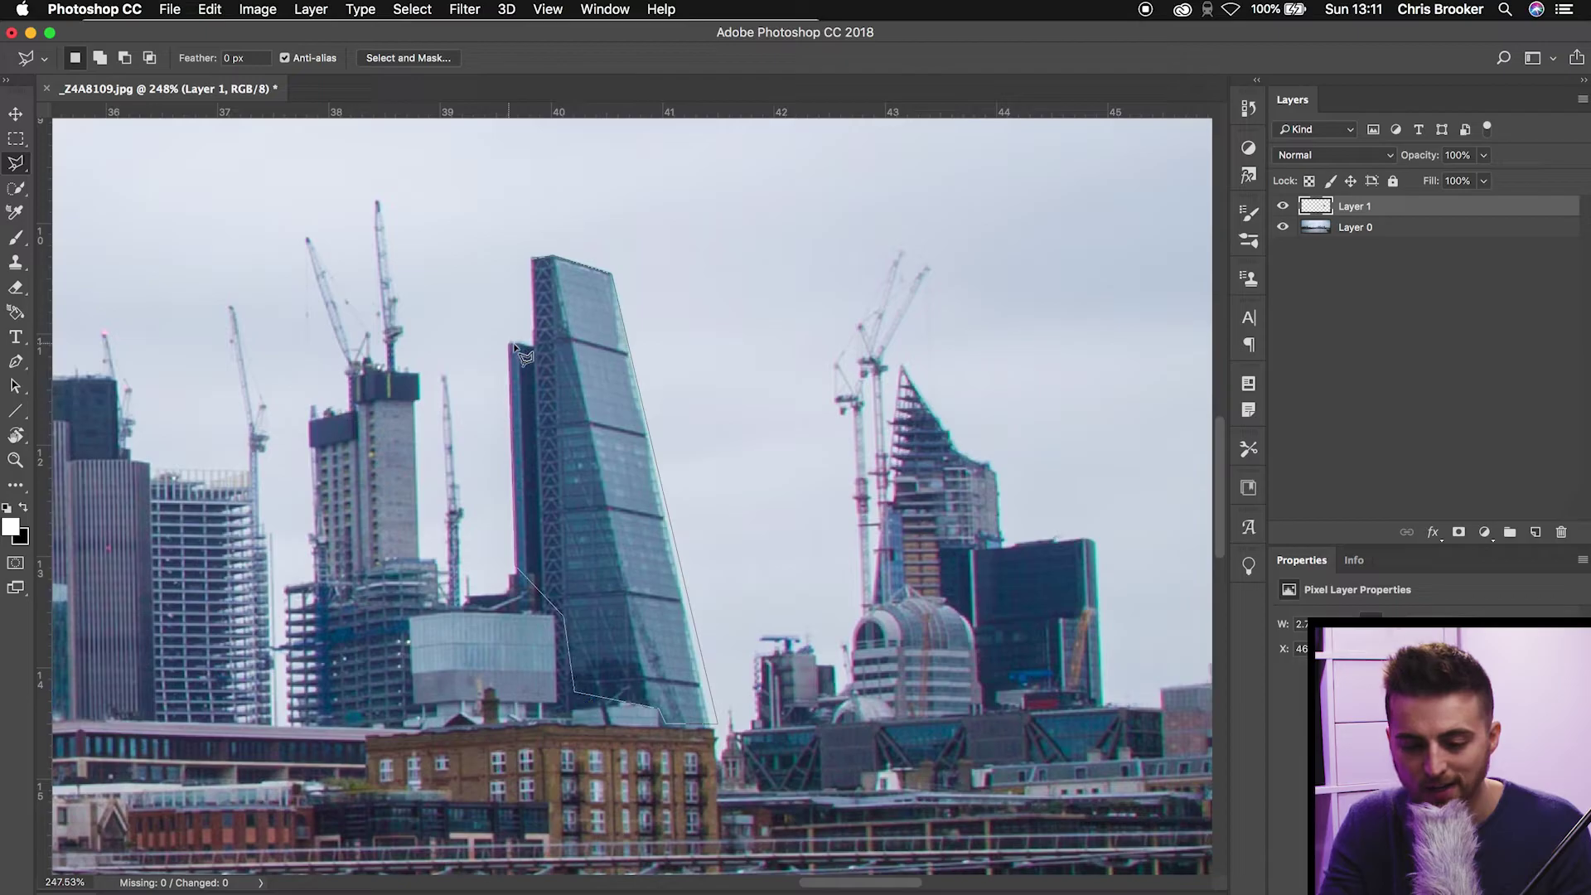
left_click(531, 343)
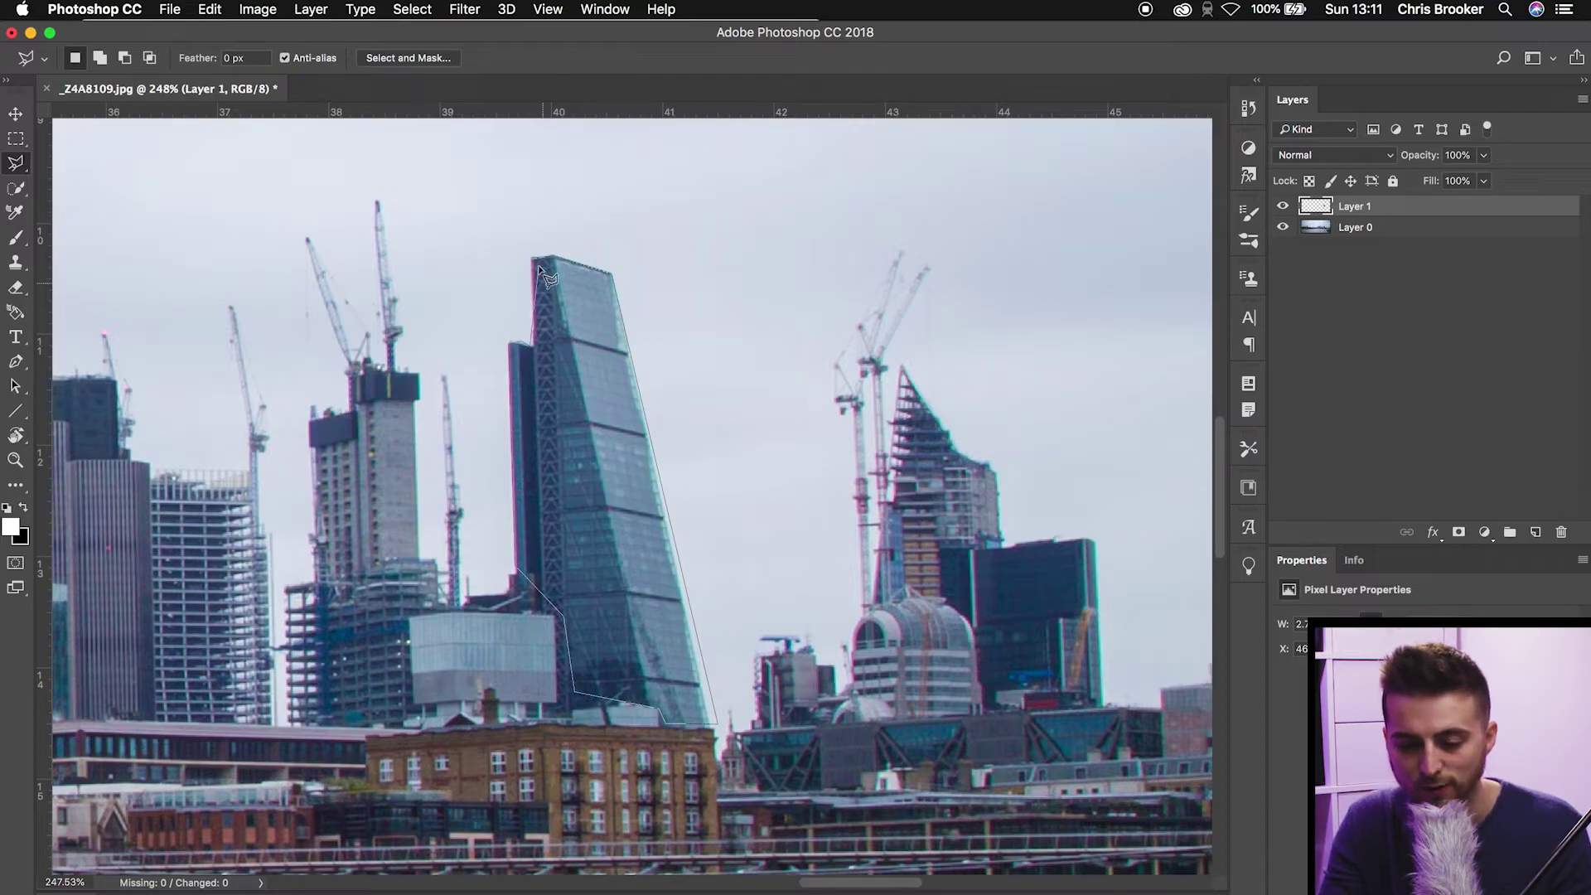
left_click(535, 261)
Step: Copy the selected tower from Layer 0 and paste it onto its own layer
key("super+c")
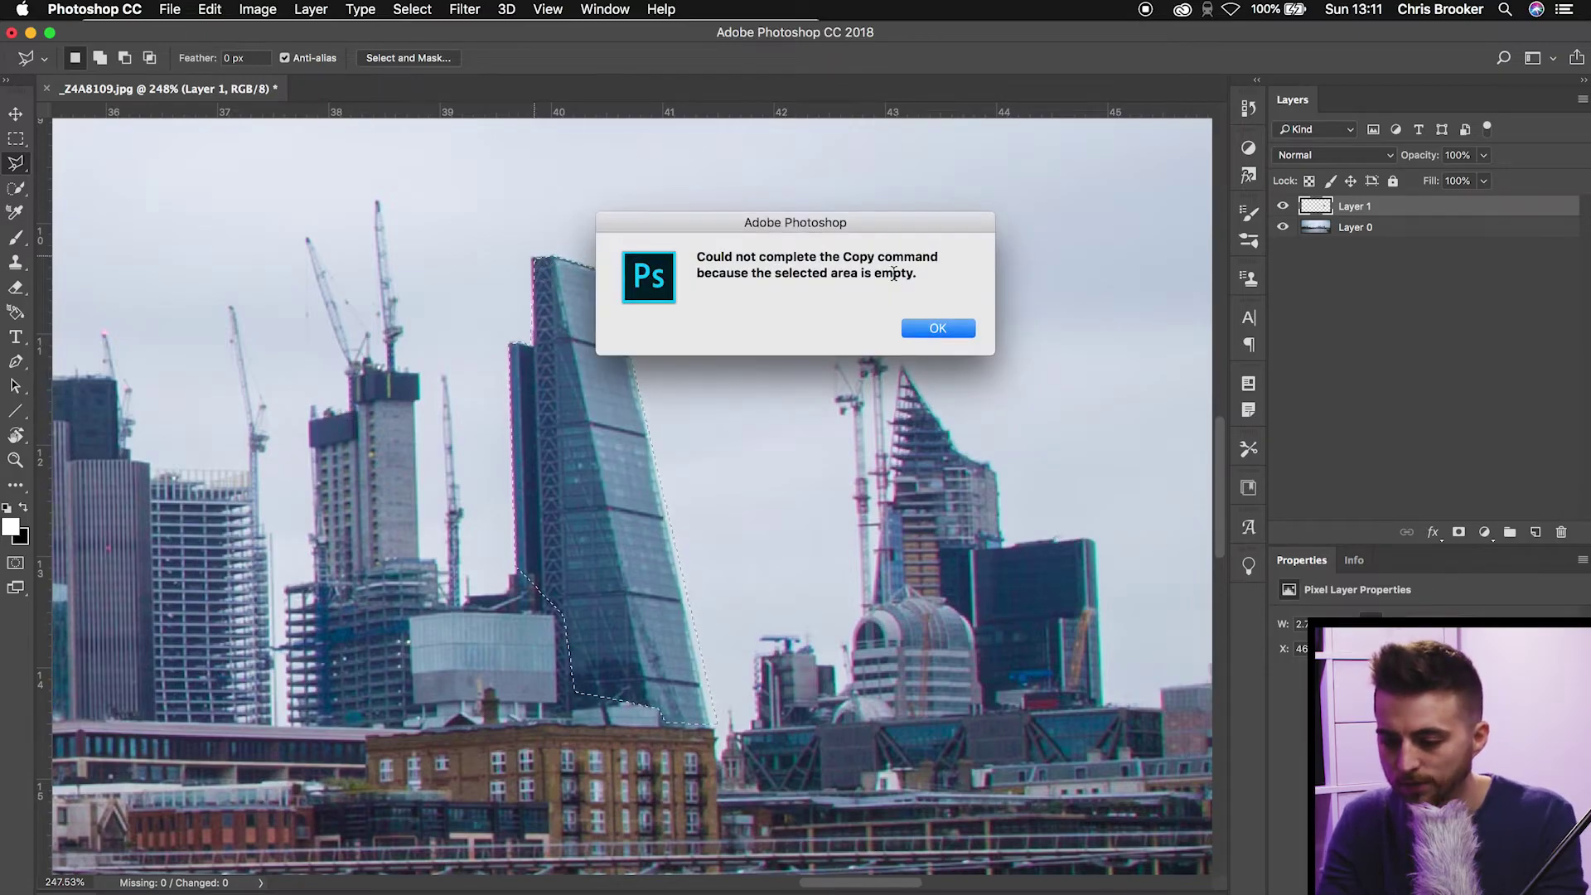
left_click(937, 328)
left_click(1338, 228)
key("super+c")
key("super+v")
scroll(400, 458, "down", 3)
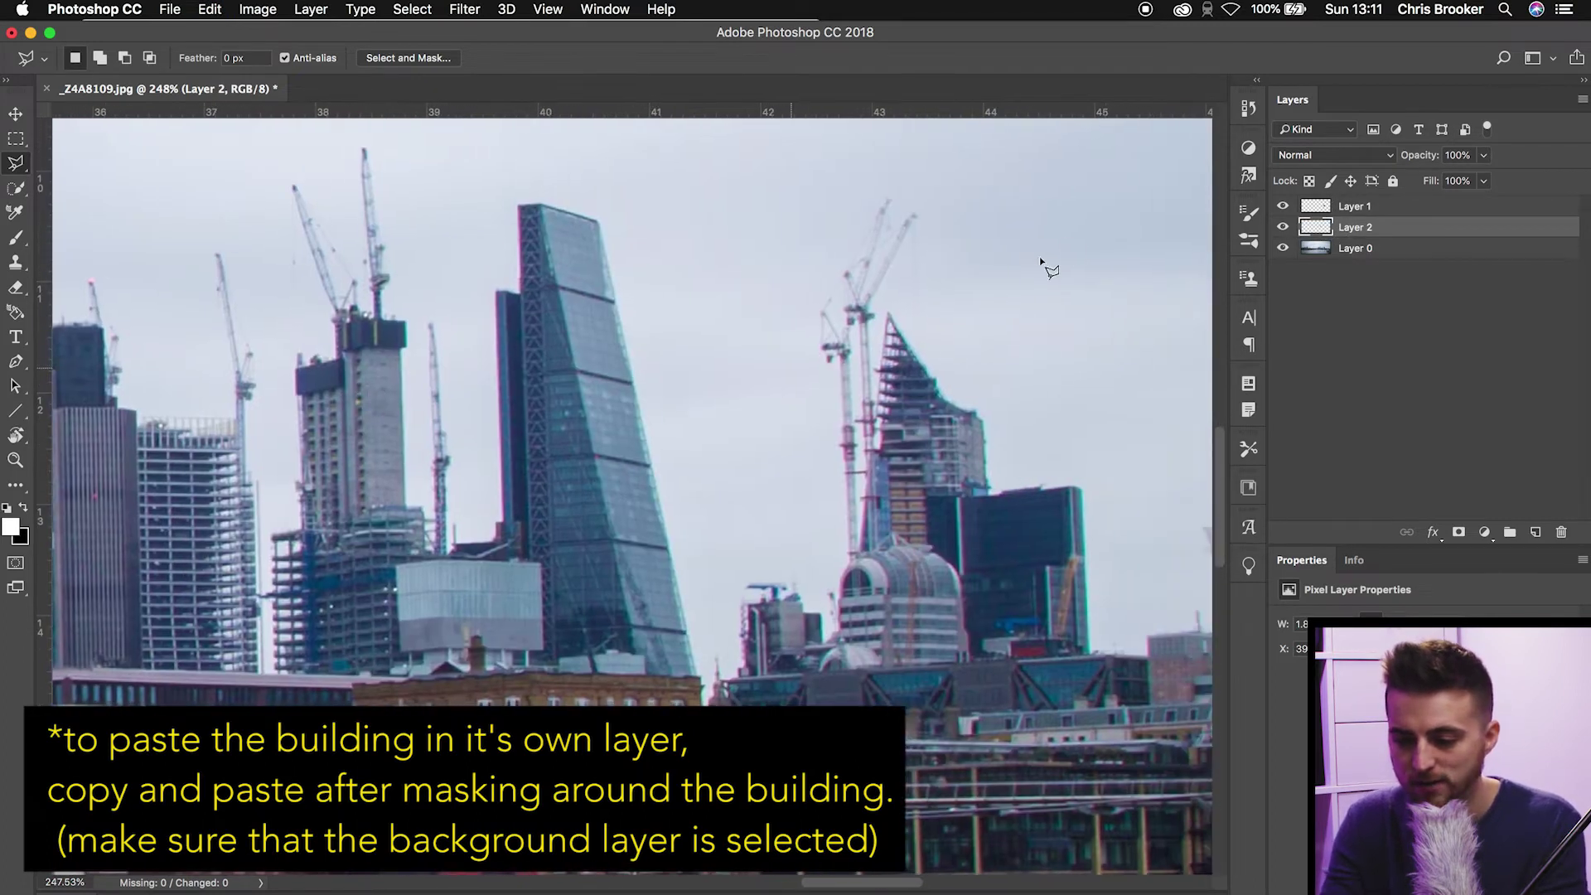
scroll(1039, 261, "right", 5)
left_click(857, 314)
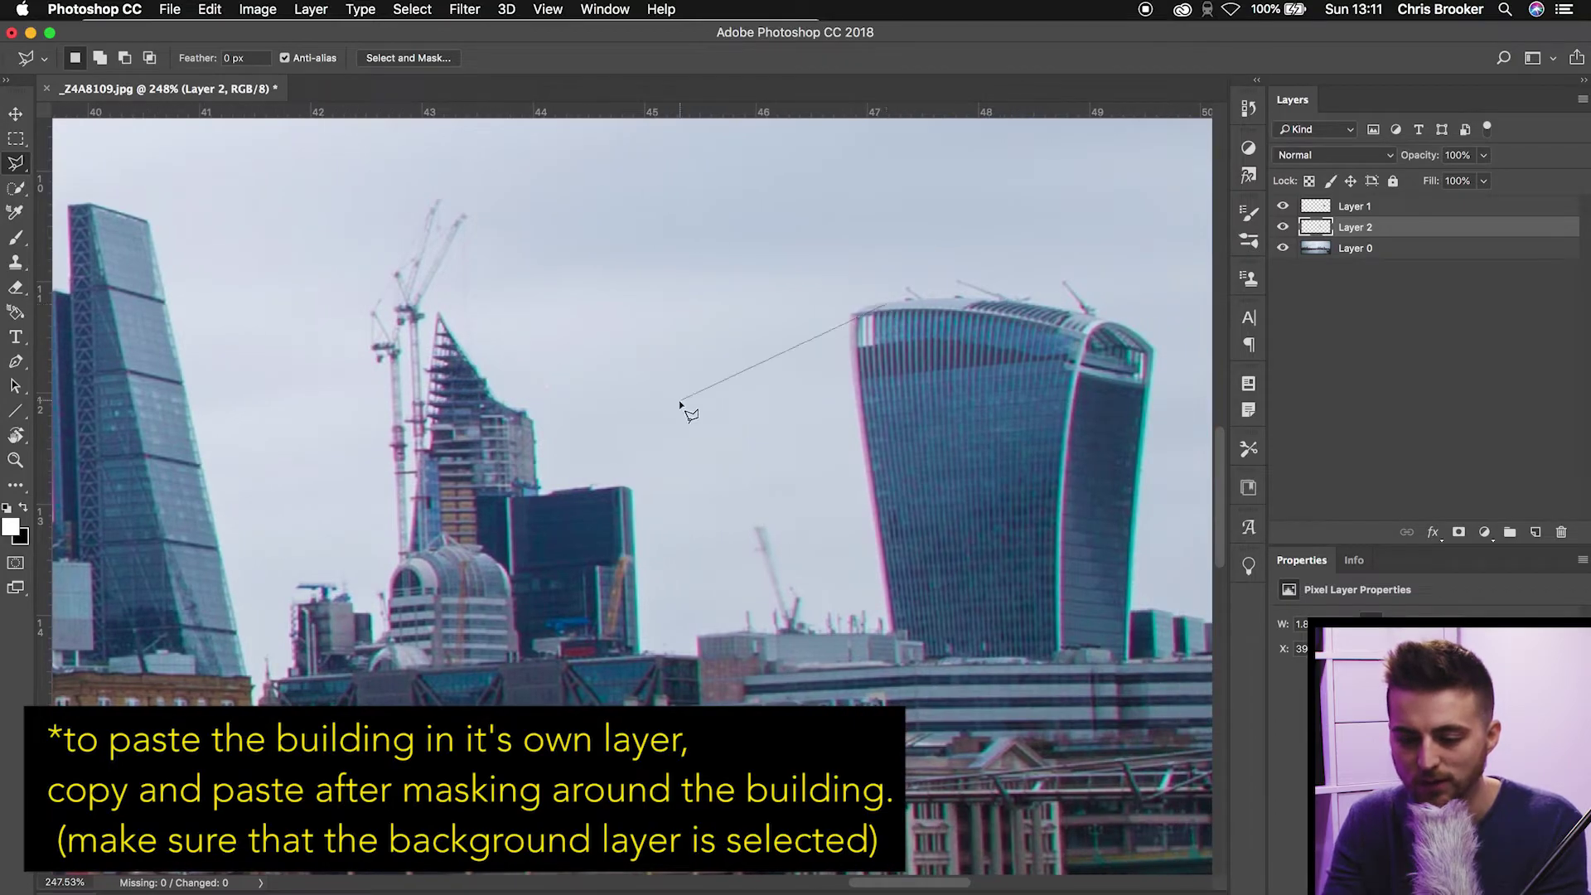
key("Escape")
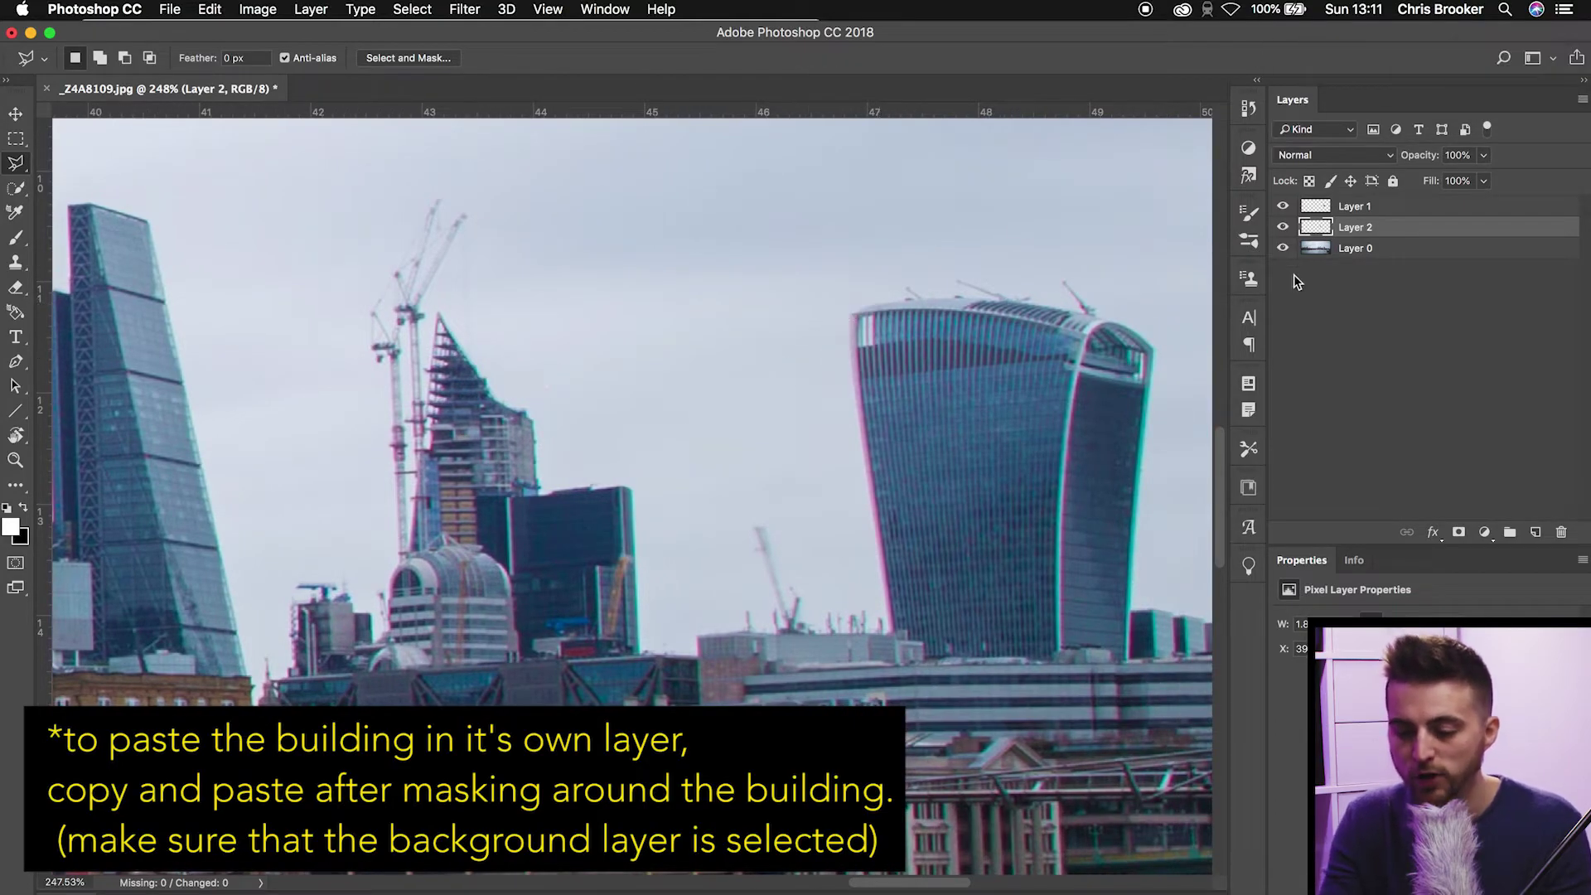
Step: Hide Layer 0 and inspect the two cut-out buildings against transparency
left_click(1283, 248)
scroll(837, 439, "down", 3)
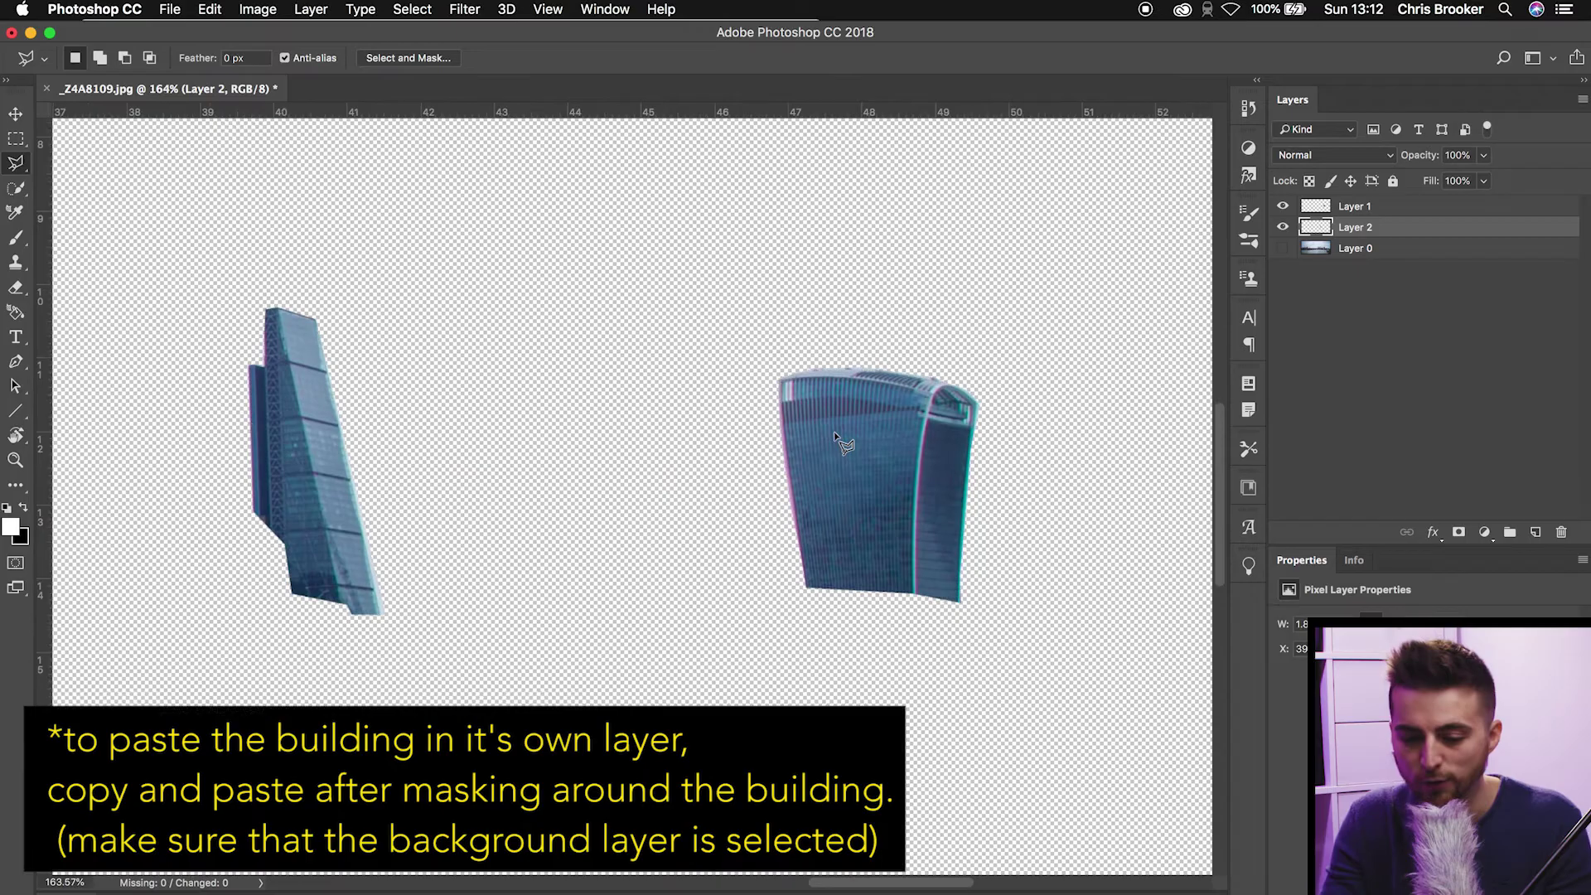
left_click_drag(437, 380, 496, 360)
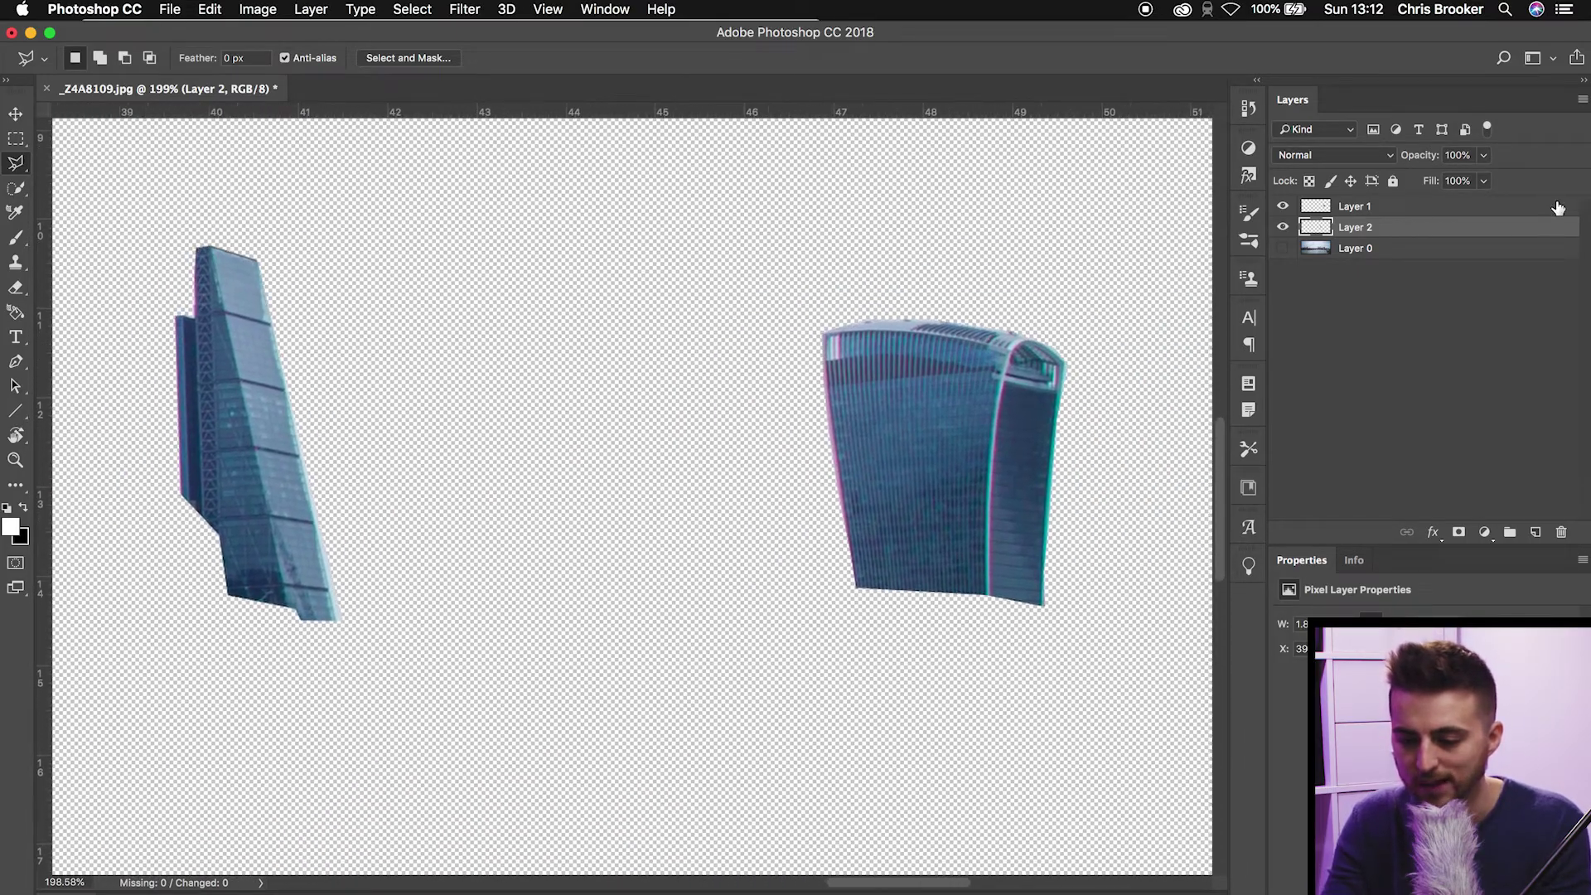
Step: Show Layer 0 with Layer 1 and Layer 2 hidden, and make Layer 0 the active layer
left_click(1283, 248)
left_click(1283, 227)
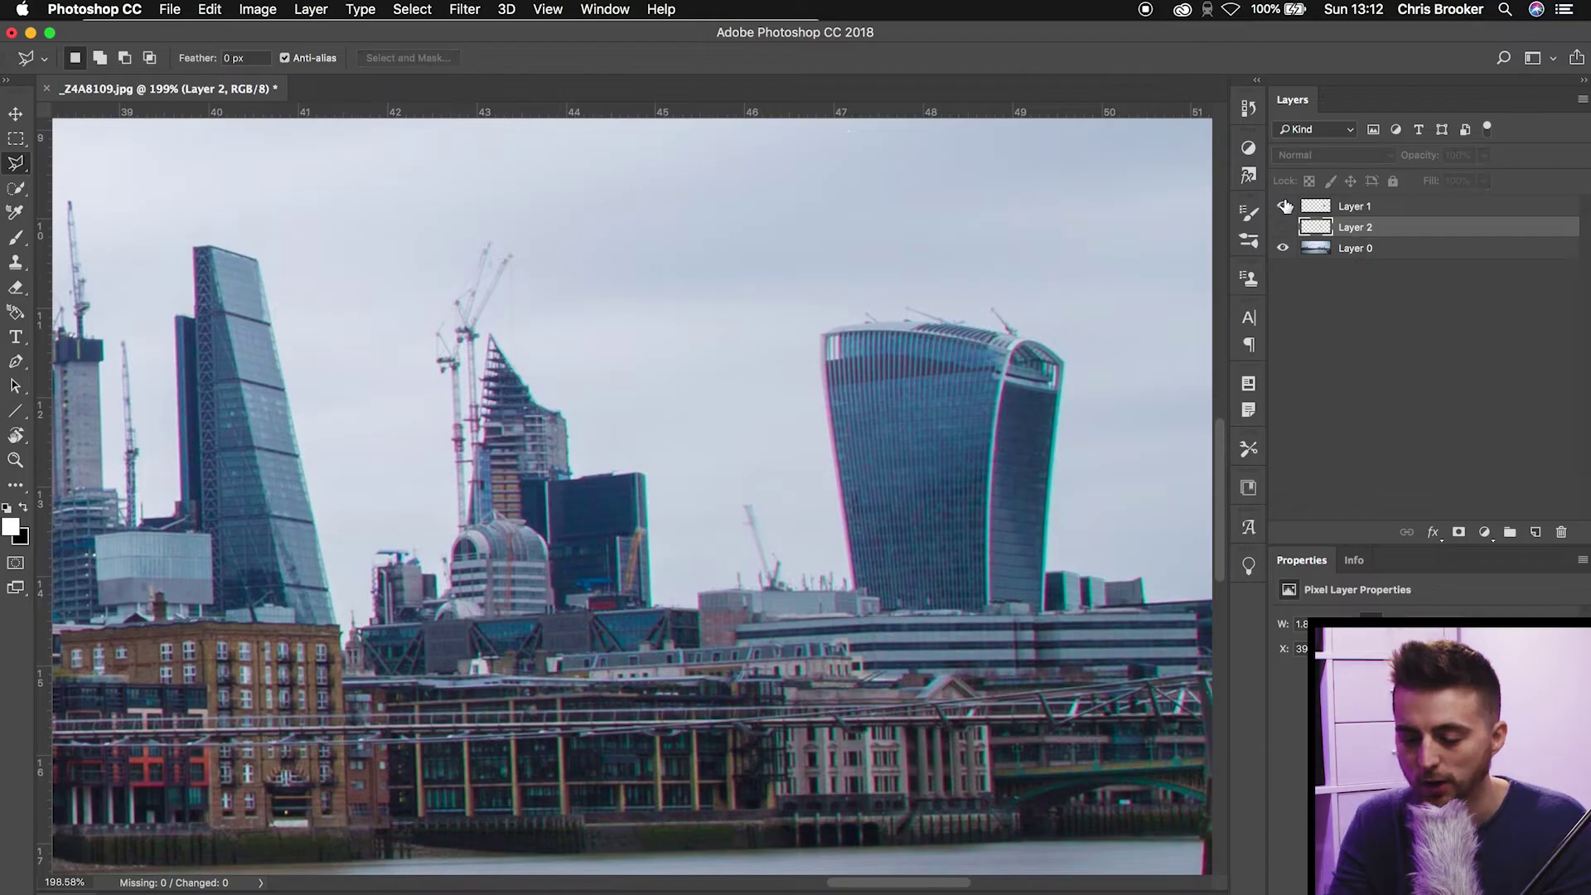
left_click(1340, 247)
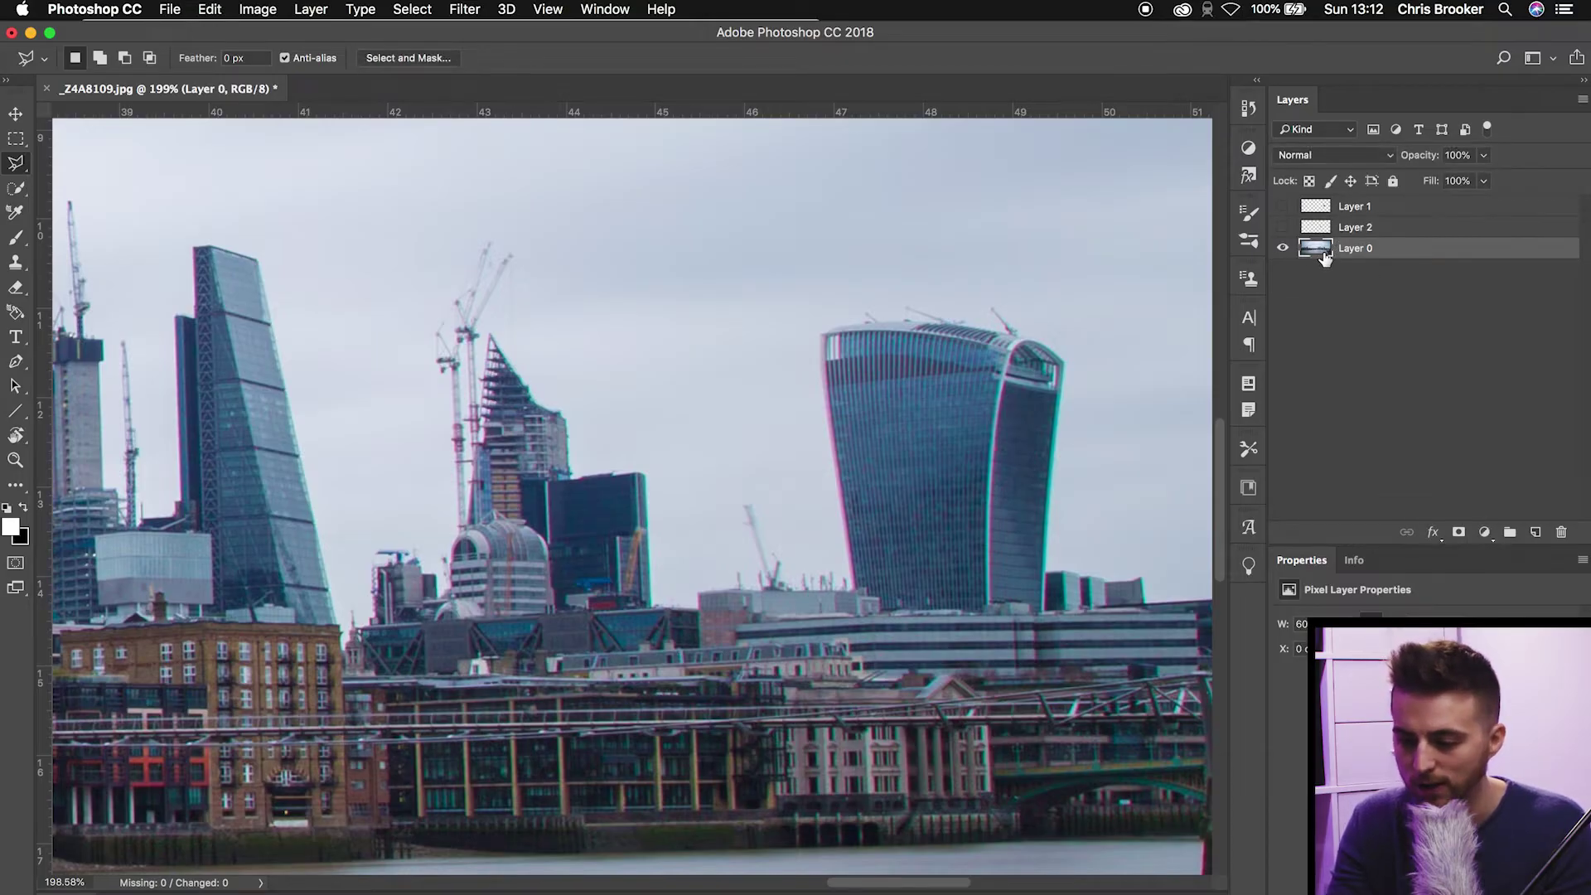
Step: Choose the Clone Stamp tool and set its soft brush size to 99 px
left_click_drag(15, 262, 60, 263)
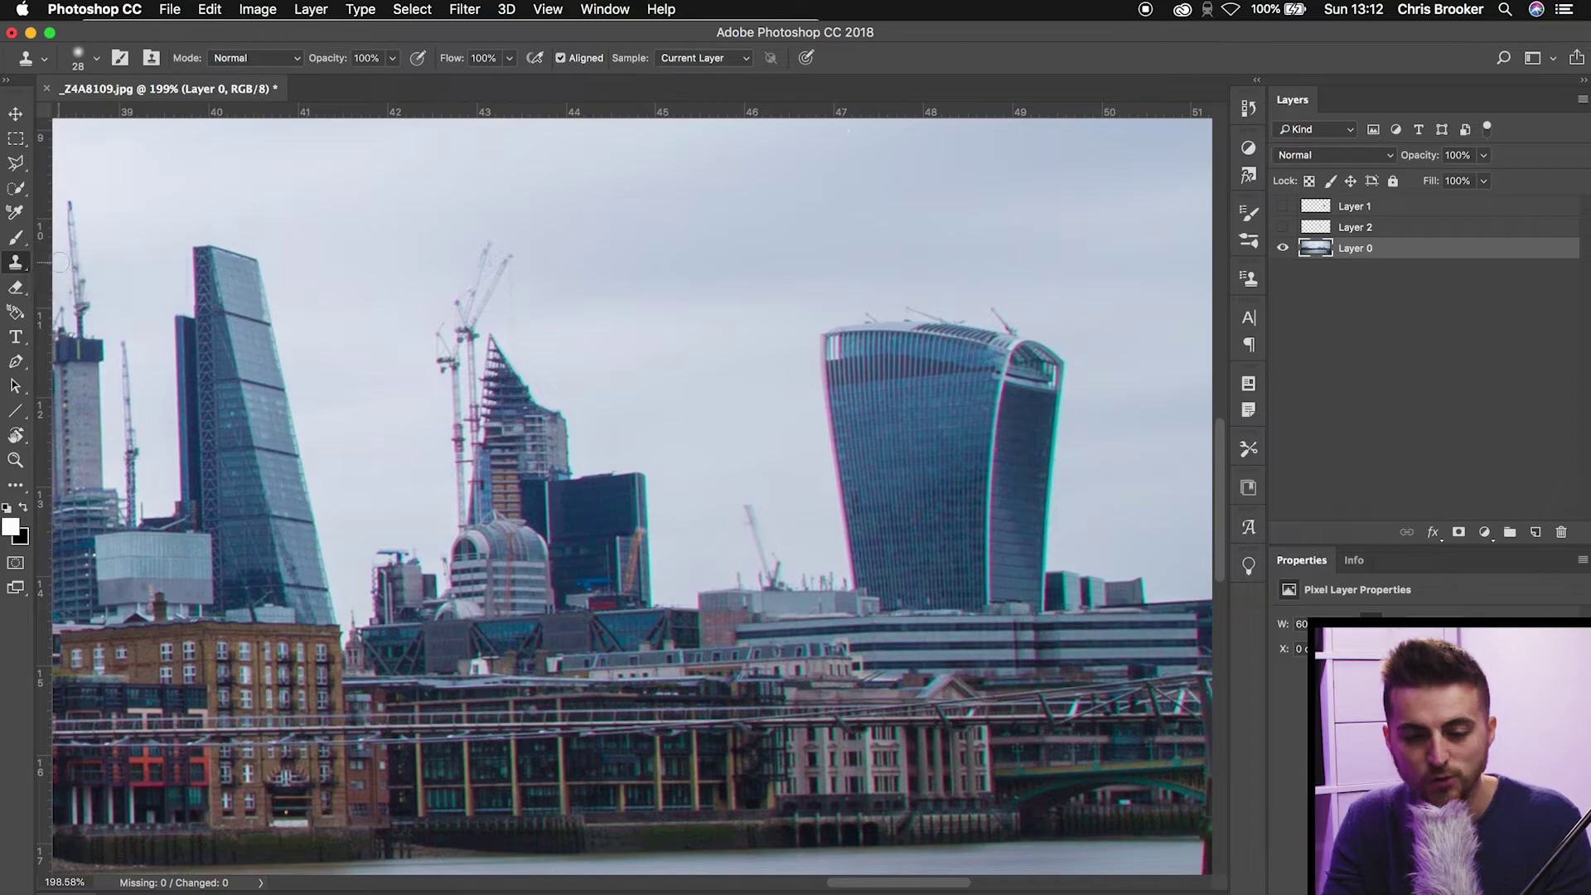
left_click(98, 59)
left_click_drag(134, 116, 143, 116)
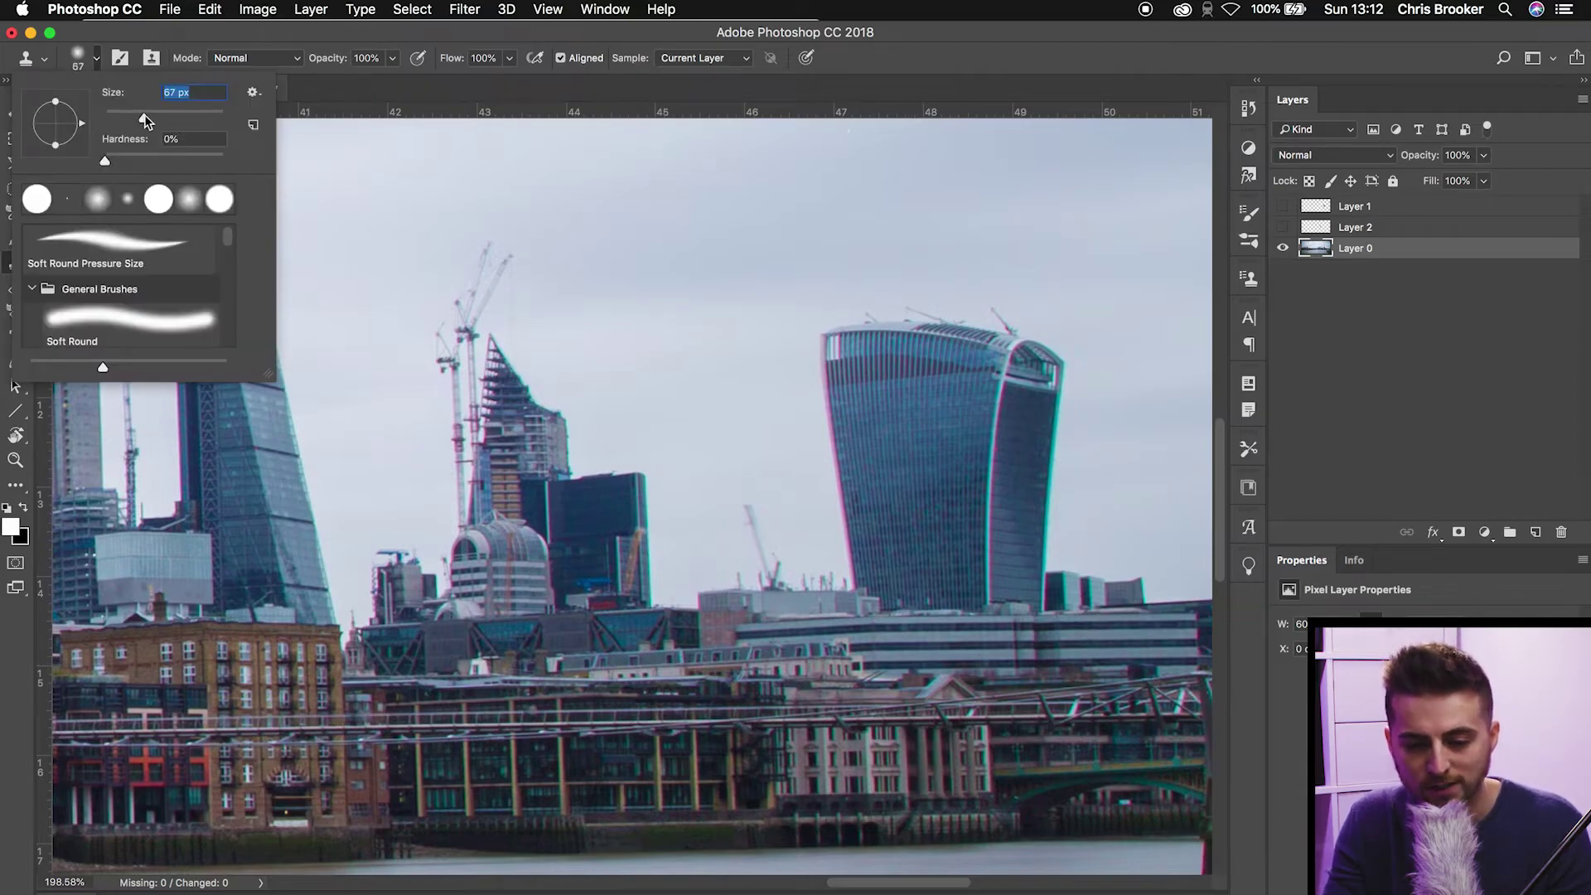
left_click_drag(164, 118, 73, 162)
left_click(97, 68)
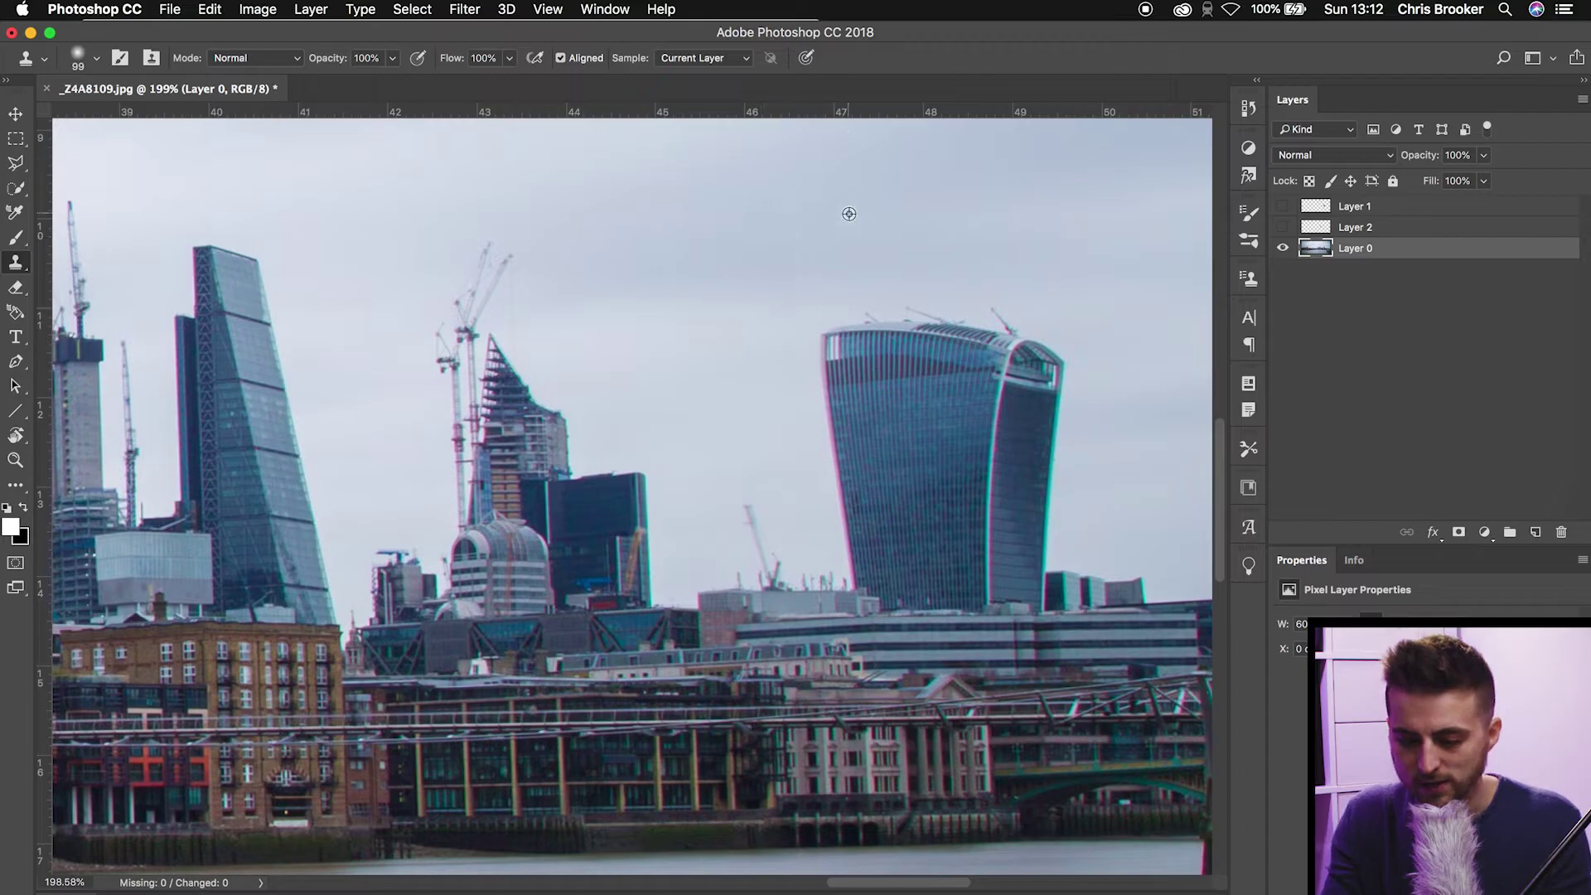
Step: Clone sky over the upper part of the curved tower on Layer 0, undoing the first stroke
mouse_move(912, 319)
left_mouse_down()
mouse_move(988, 339)
mouse_move(961, 342)
mouse_move(1034, 344)
mouse_move(878, 371)
mouse_move(881, 353)
mouse_move(1038, 350)
mouse_move(1060, 357)
mouse_move(1047, 397)
mouse_move(964, 350)
mouse_move(967, 284)
left_mouse_up()
key("ctrl+z")
mouse_move(846, 398)
left_mouse_down()
mouse_move(1036, 497)
mouse_move(852, 479)
mouse_move(990, 480)
left_mouse_up()
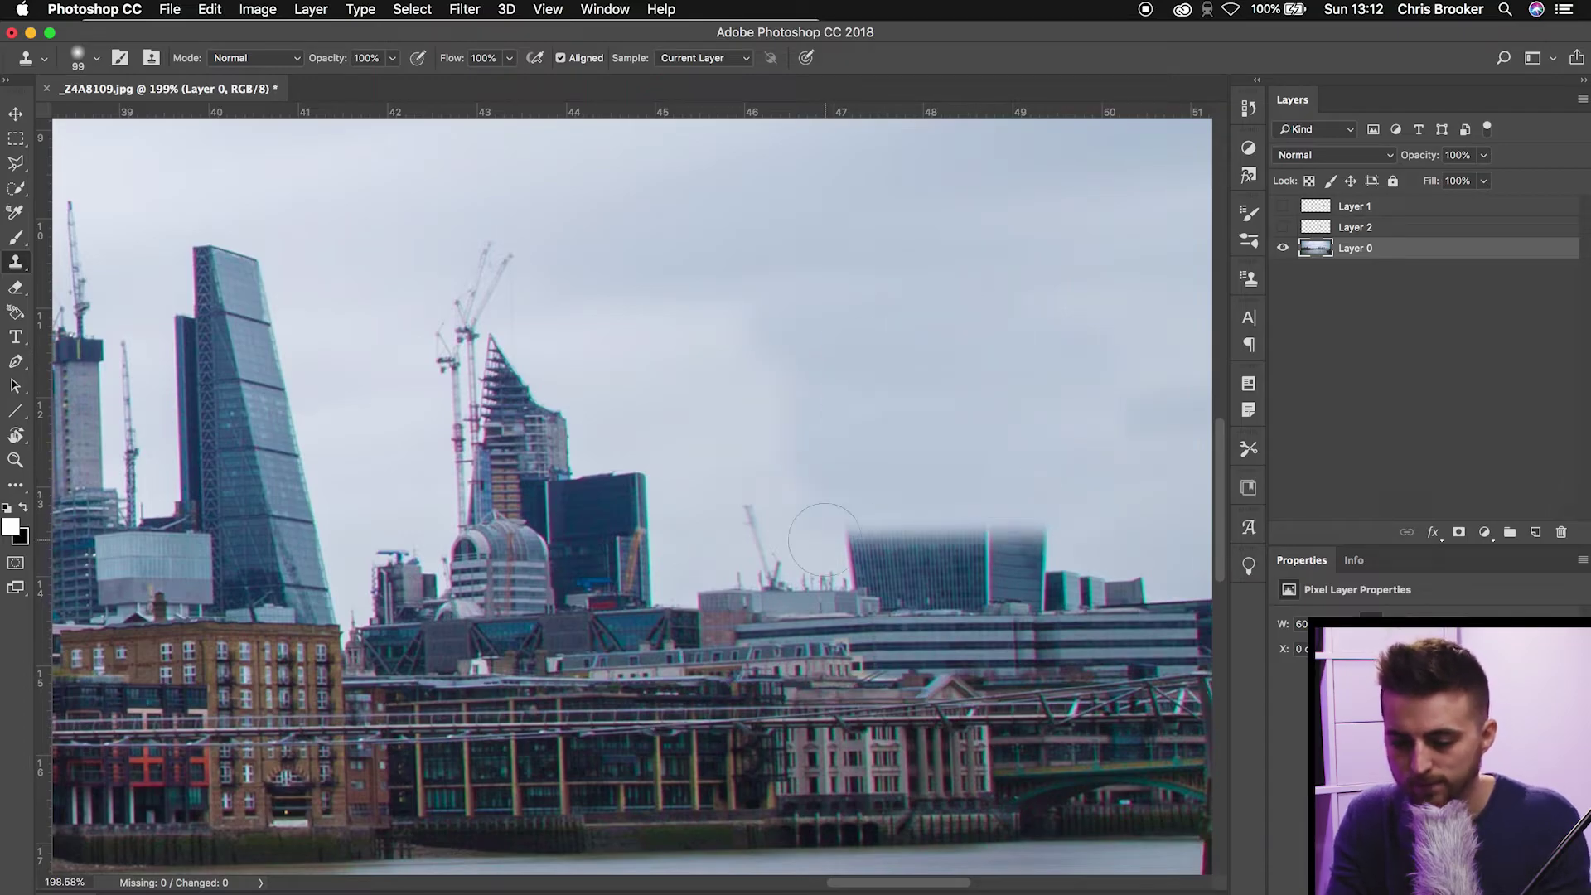
Step: Clone more sky along the curved tower's remaining top edge, toggling Layer 1 to check that its cutout covers the retouching
left_click(1283, 205)
left_click(1285, 205)
left_click(1287, 204)
left_click(1287, 204)
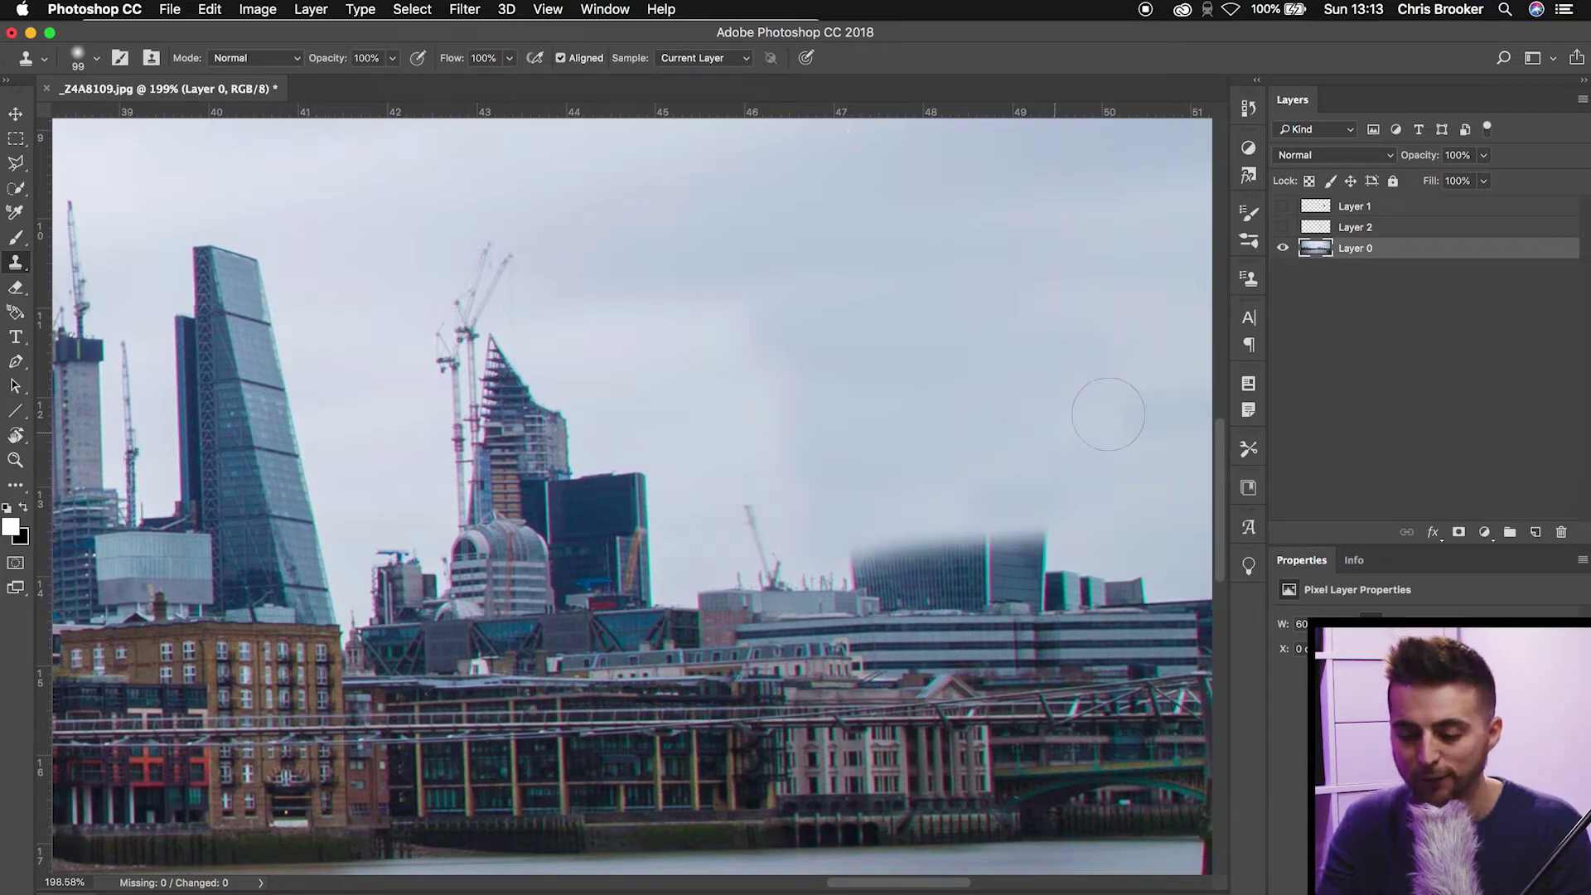
mouse_move(1039, 498)
left_mouse_down()
mouse_move(871, 502)
mouse_move(1082, 501)
left_mouse_up()
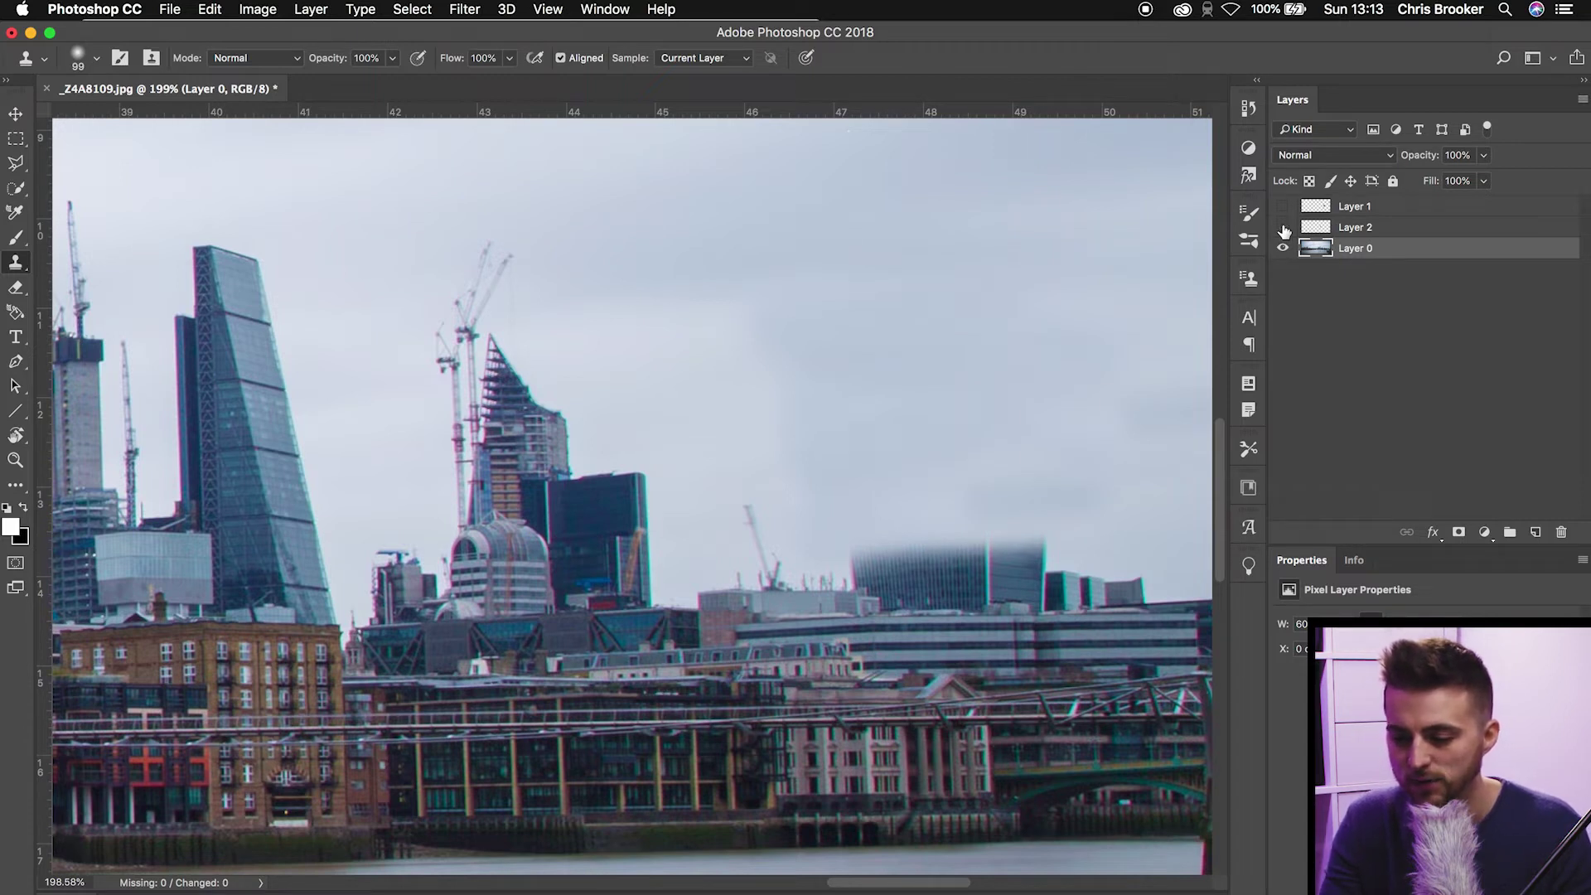
left_click(1283, 206)
left_click(1284, 212)
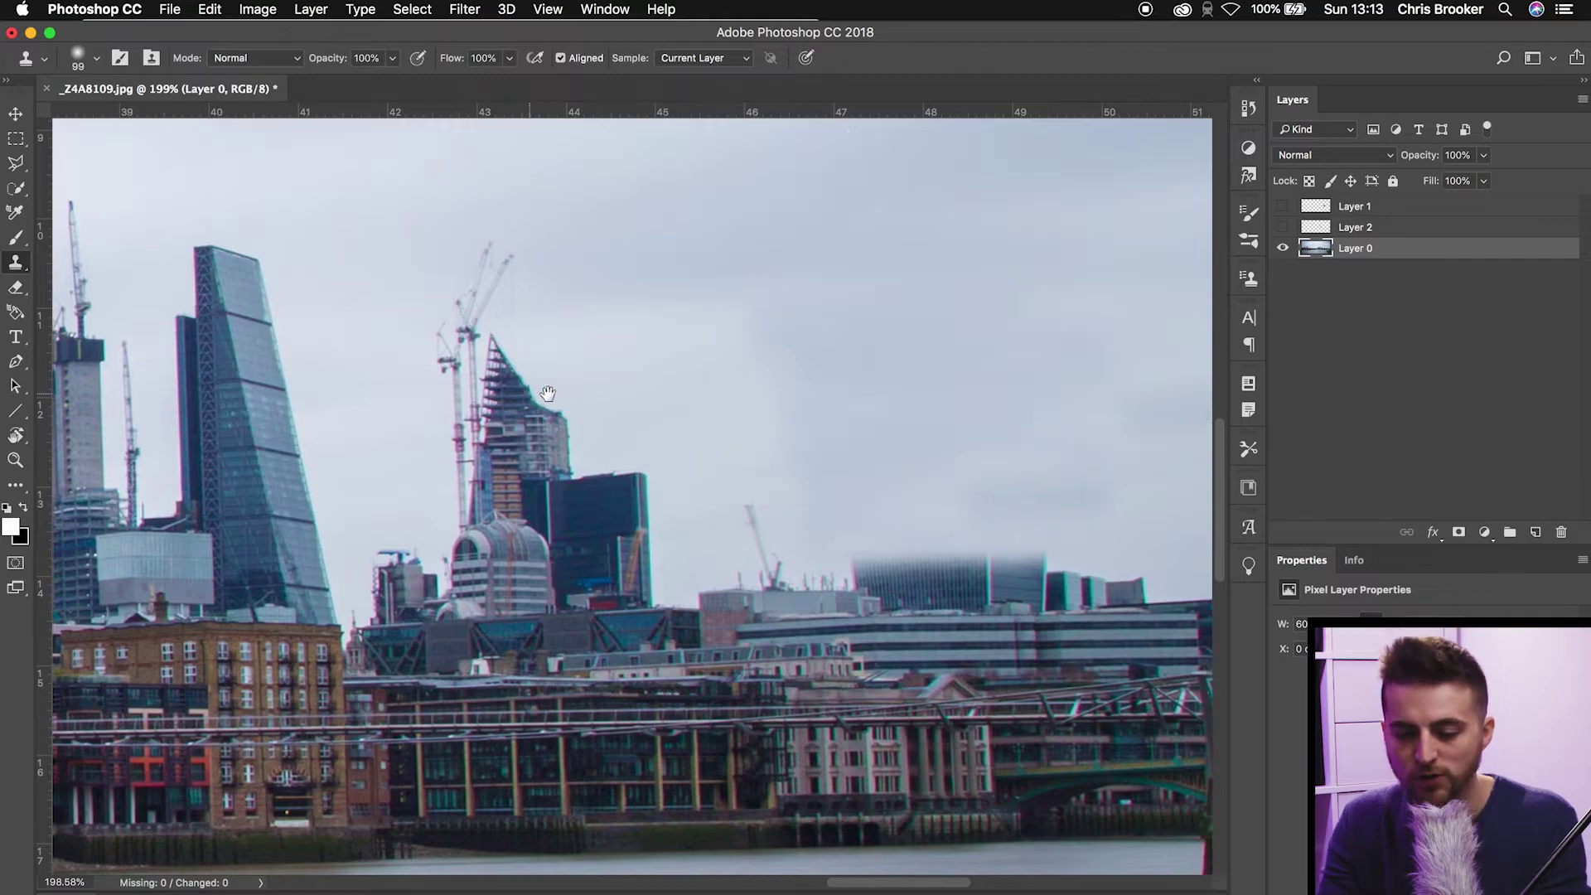
Step: Sample clear sky above the slanted tower and clone it over the tower's upper part on Layer 0
left_click_drag(548, 393, 1002, 505)
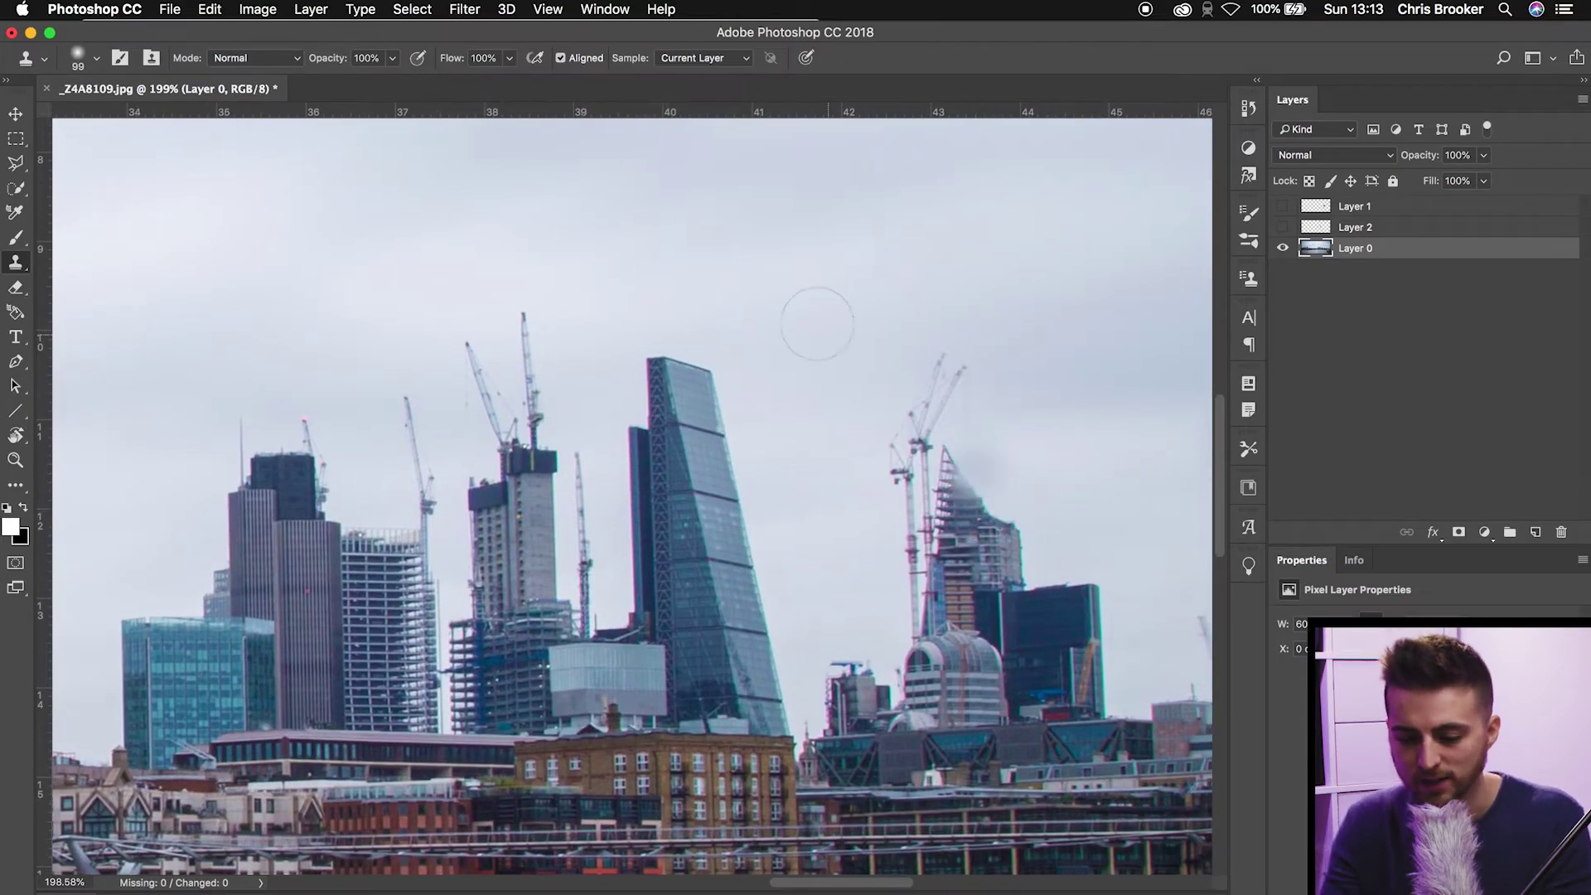
left_click(707, 271, "alt")
mouse_move(664, 320)
left_mouse_down()
mouse_move(709, 398)
mouse_move(672, 421)
mouse_move(736, 485)
mouse_move(710, 427)
mouse_move(692, 432)
mouse_move(650, 369)
left_mouse_up()
mouse_move(721, 416)
left_mouse_down()
mouse_move(696, 522)
mouse_move(663, 455)
mouse_move(675, 547)
mouse_move(771, 427)
mouse_move(760, 580)
mouse_move(795, 533)
left_mouse_up()
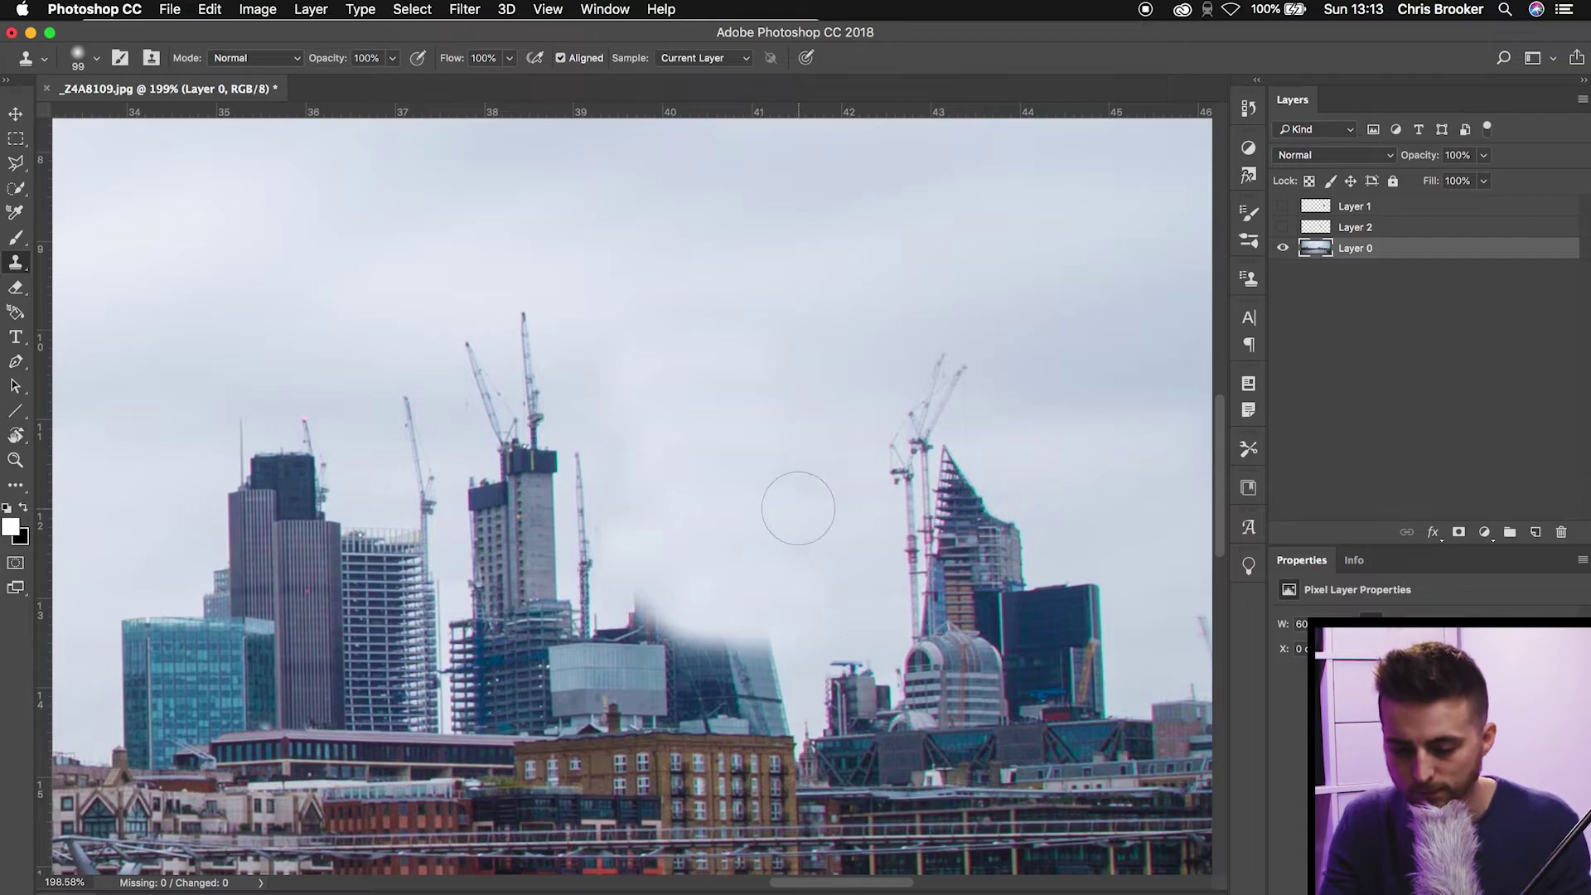
Step: Try to clone sky over the lower part of the slanted tower, and undo the strokes
left_click_drag(727, 645, 720, 736)
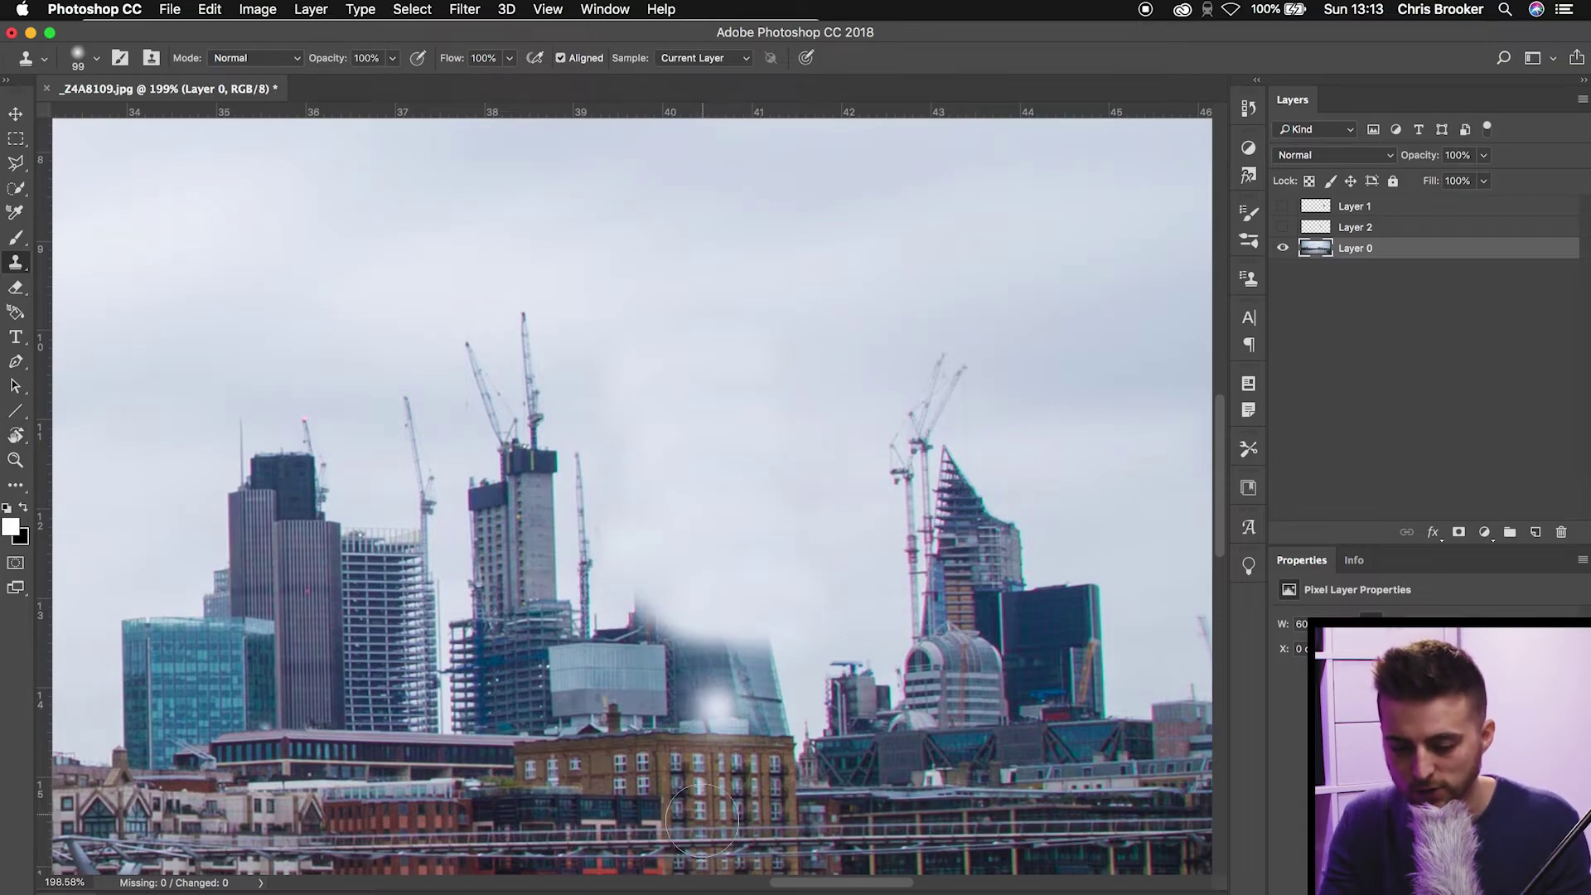
left_click(731, 318, "alt")
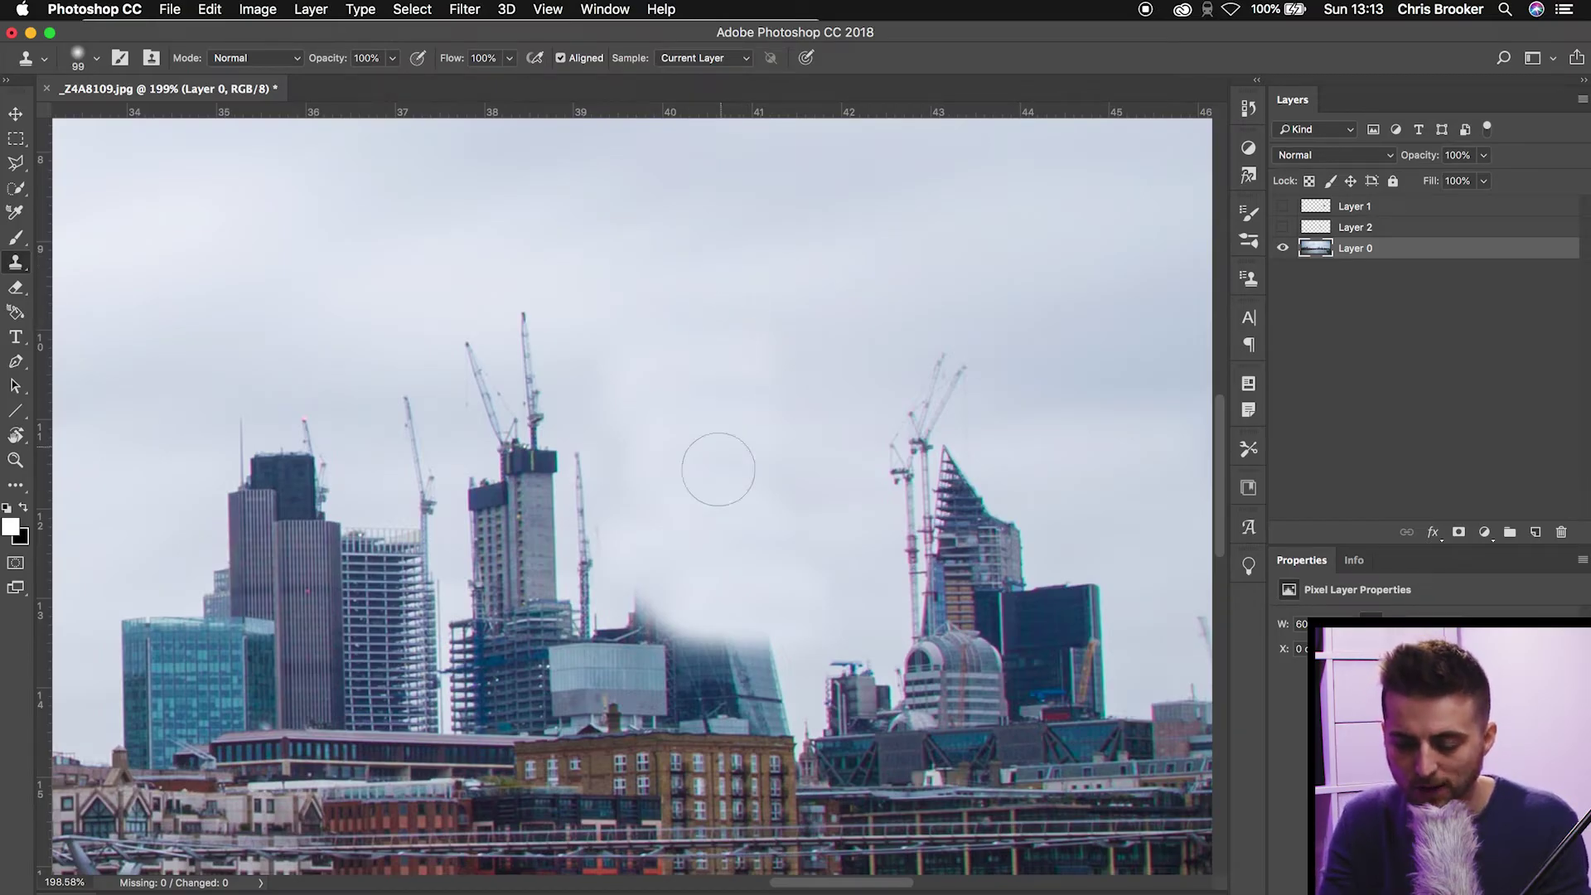
left_click_drag(722, 622, 713, 663)
key("super+z")
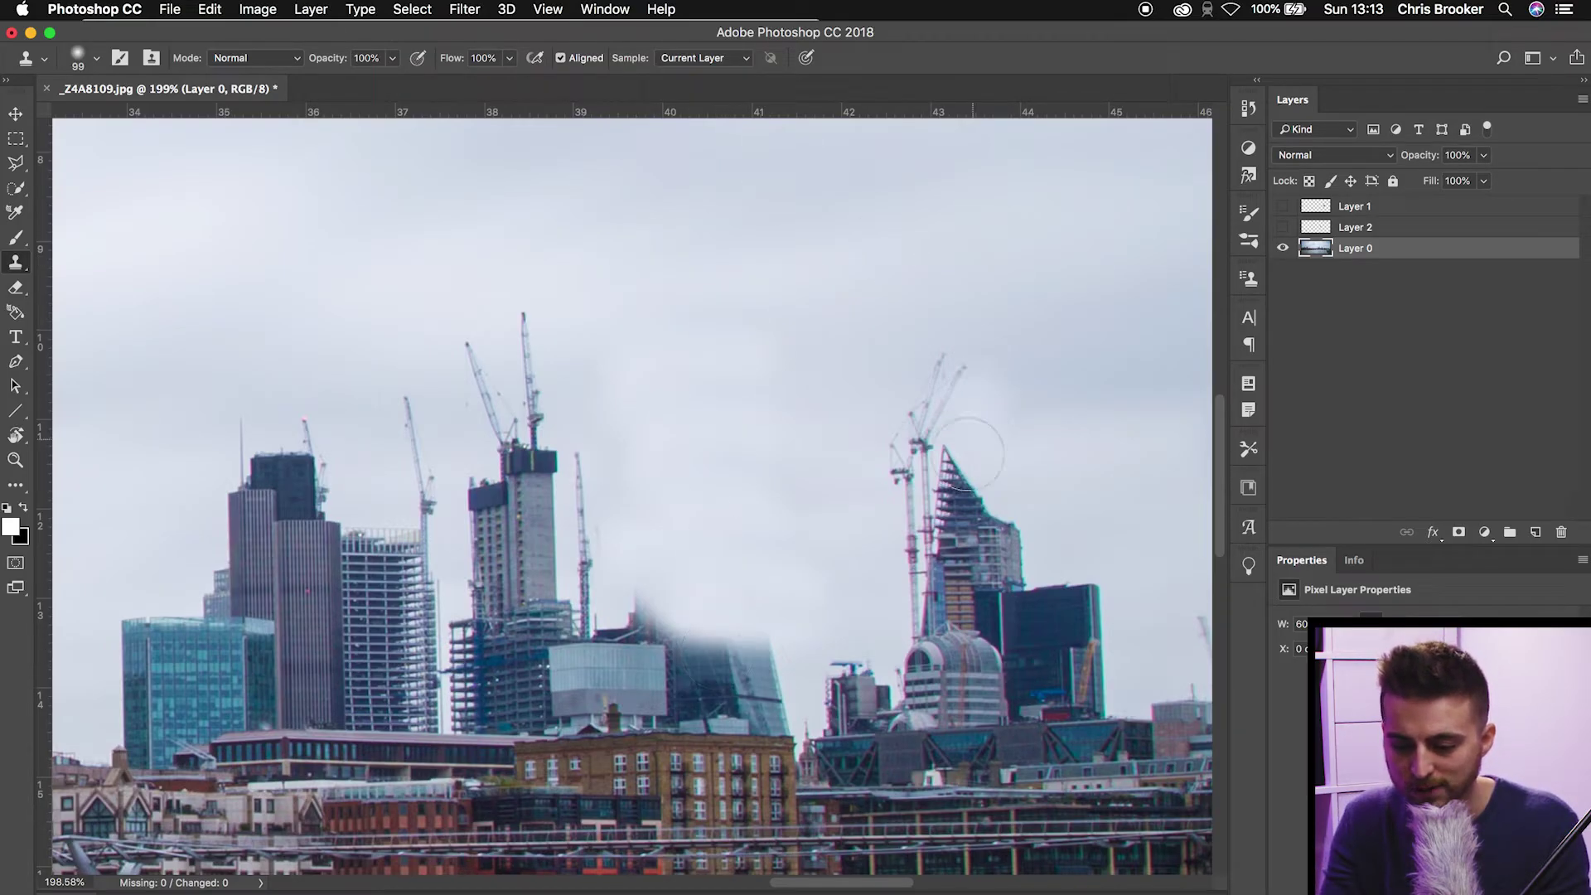
Step: Resample nearby sky and retouch around the slanted tower's remaining lower part, undoing the unwanted stroke
left_click(1000, 395, "alt")
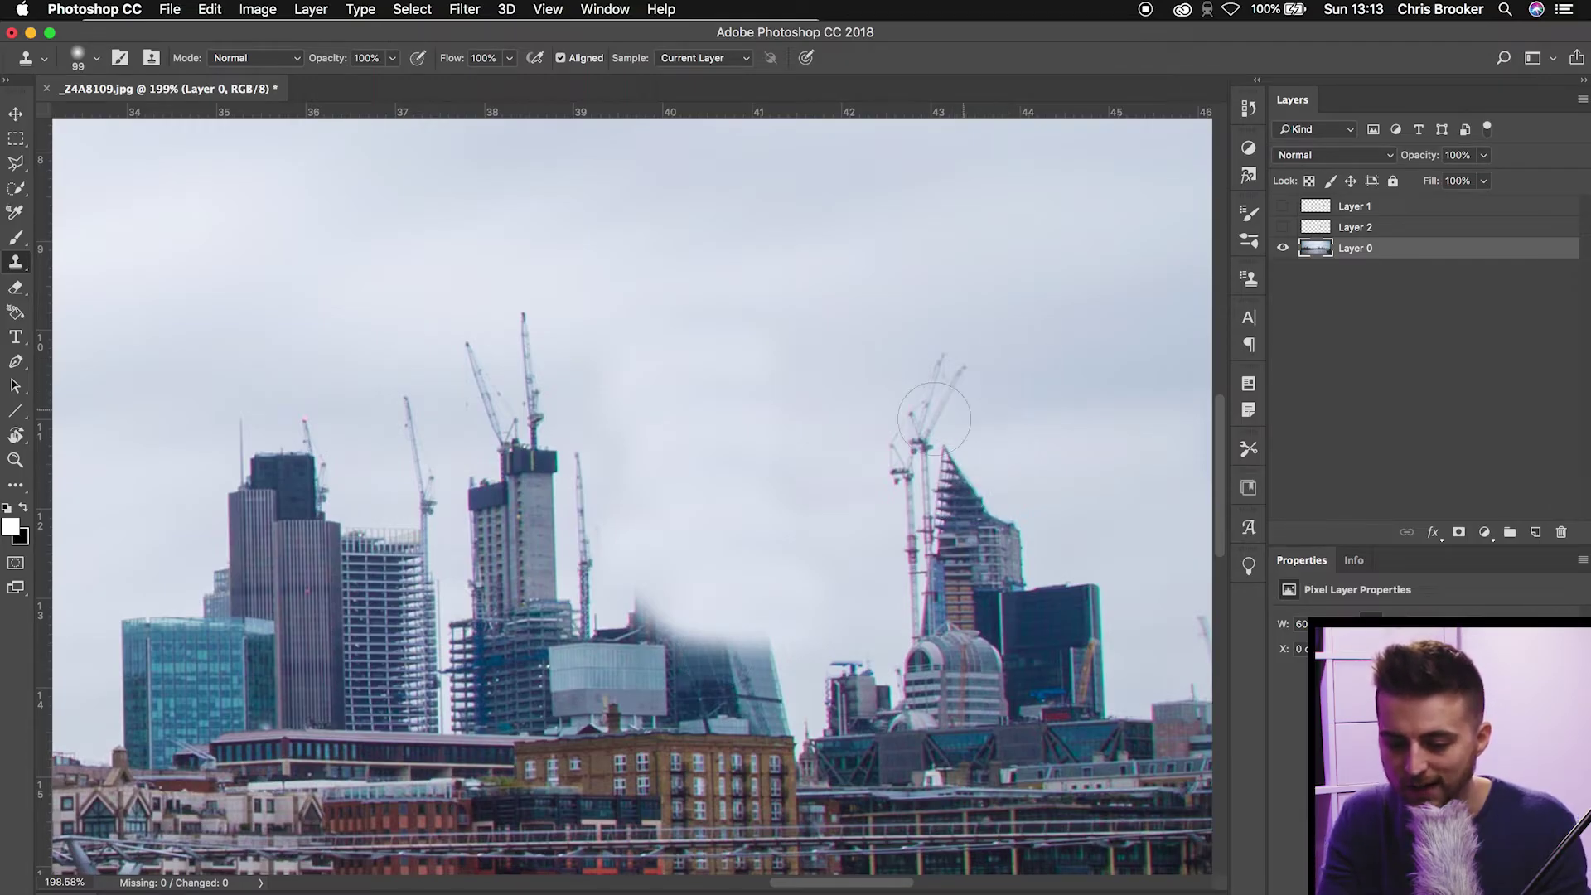
mouse_move(795, 489)
left_mouse_down()
mouse_move(775, 661)
mouse_move(774, 605)
mouse_move(795, 615)
mouse_move(701, 663)
mouse_move(699, 624)
mouse_move(770, 595)
mouse_move(728, 625)
mouse_move(644, 572)
mouse_move(663, 591)
mouse_move(643, 586)
mouse_move(747, 617)
mouse_move(789, 686)
mouse_move(688, 599)
left_mouse_up()
key("super+z")
left_click(806, 507, "alt")
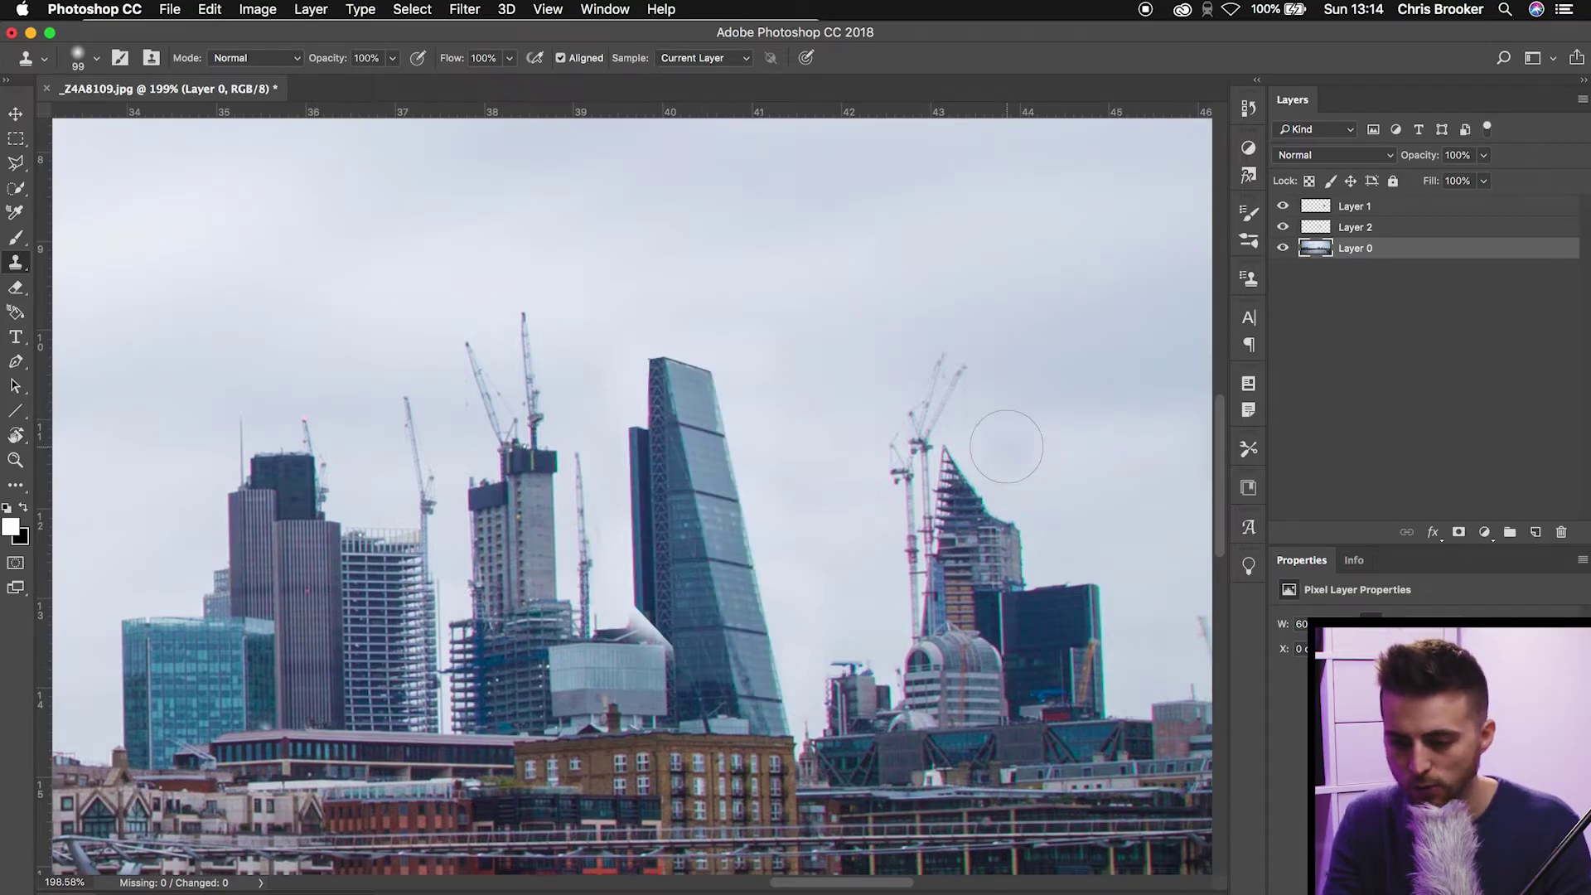
Step: Toggle Layer 1 and Layer 2 off and on to check both cutouts against the retouched skyline
scroll(1012, 444, "down", 5)
left_click(1280, 208)
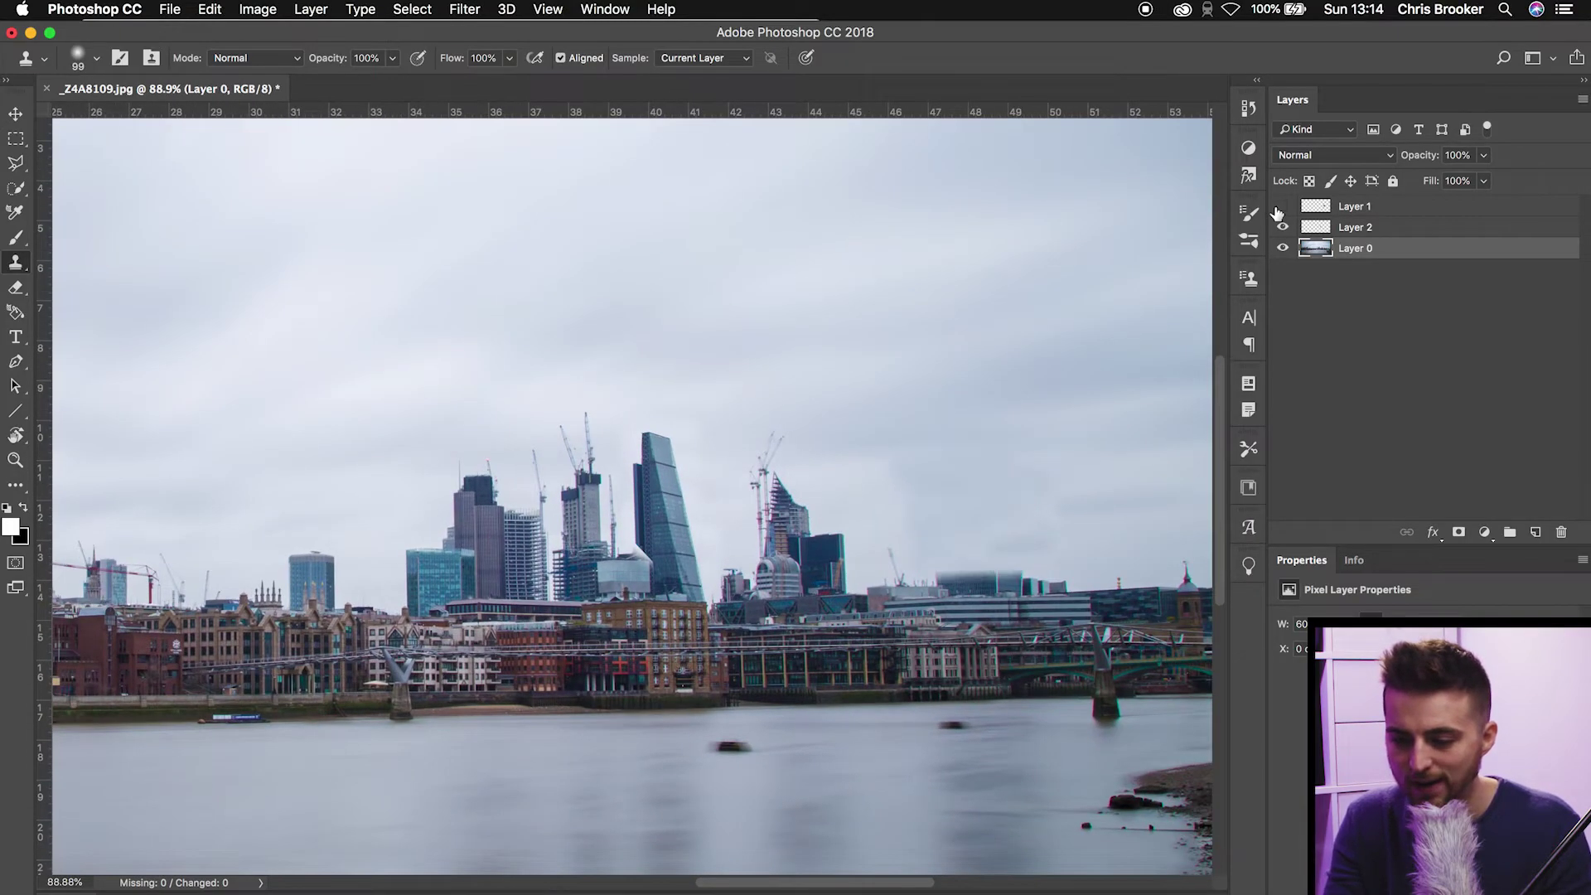
left_click(1282, 227)
left_click(1282, 227)
left_click(1282, 206)
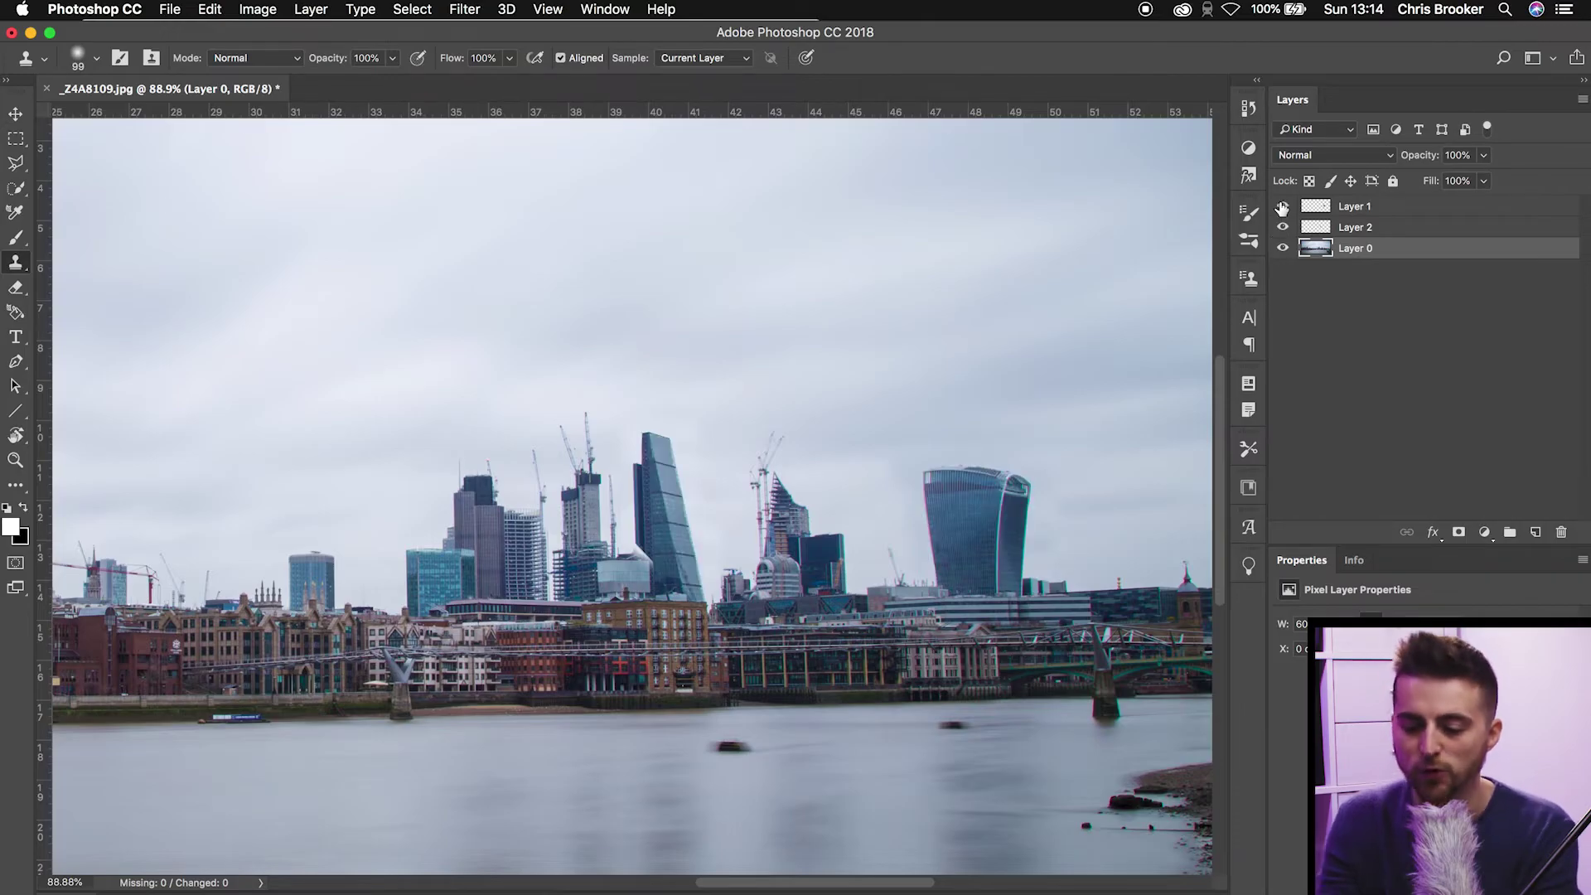
Step: Save the layered image as _Z4A8109.psd in the London Stills folder in Photoshop format, with Maximize Compatibility on
left_click(170, 10)
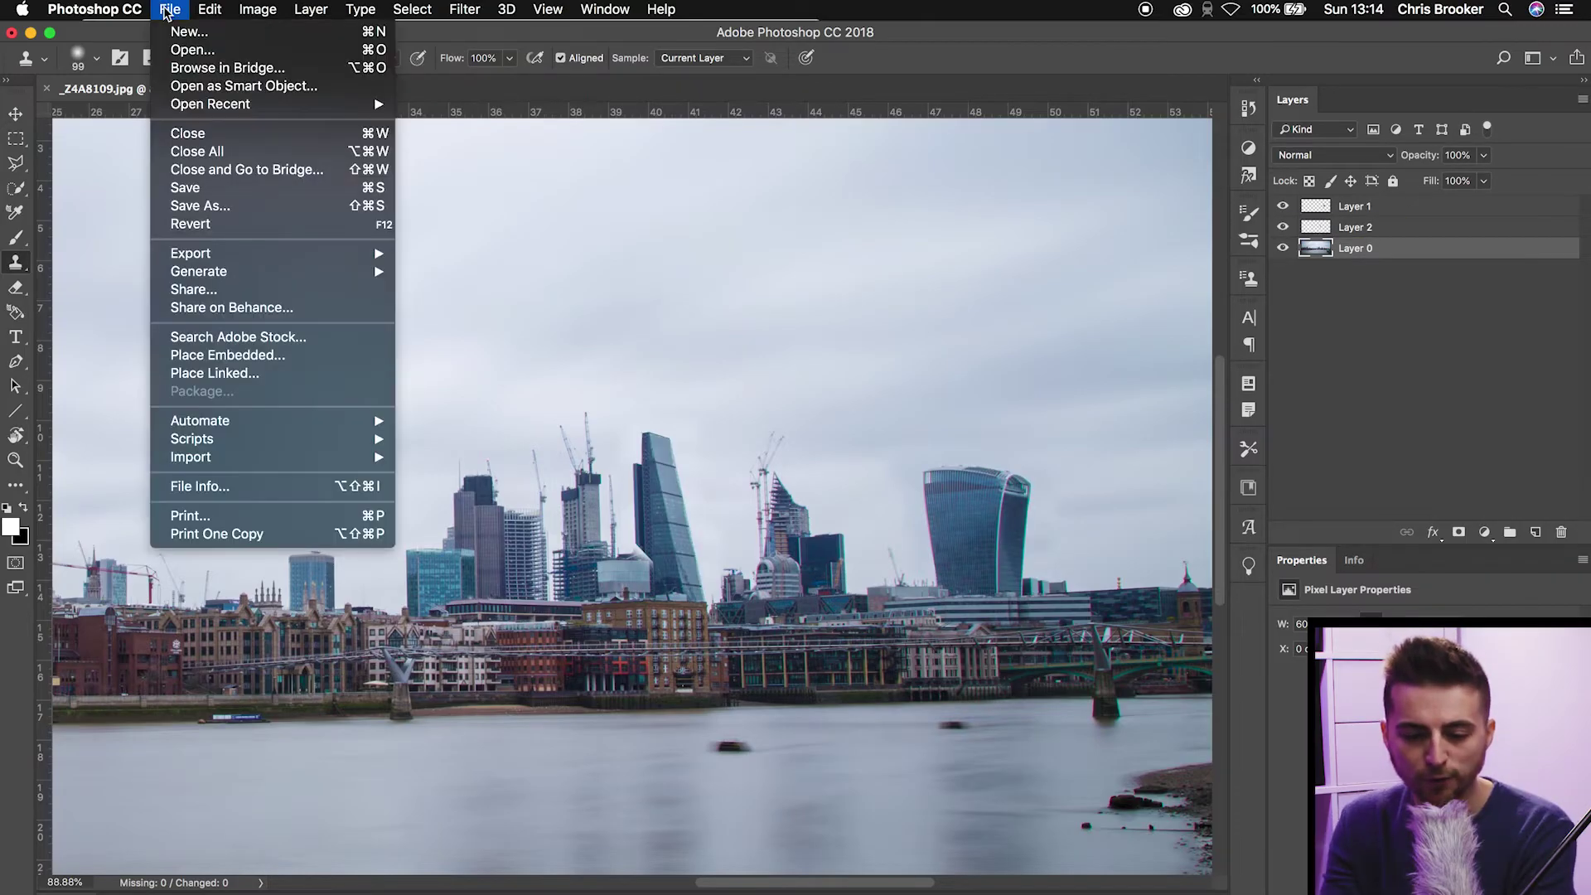
left_click(291, 206)
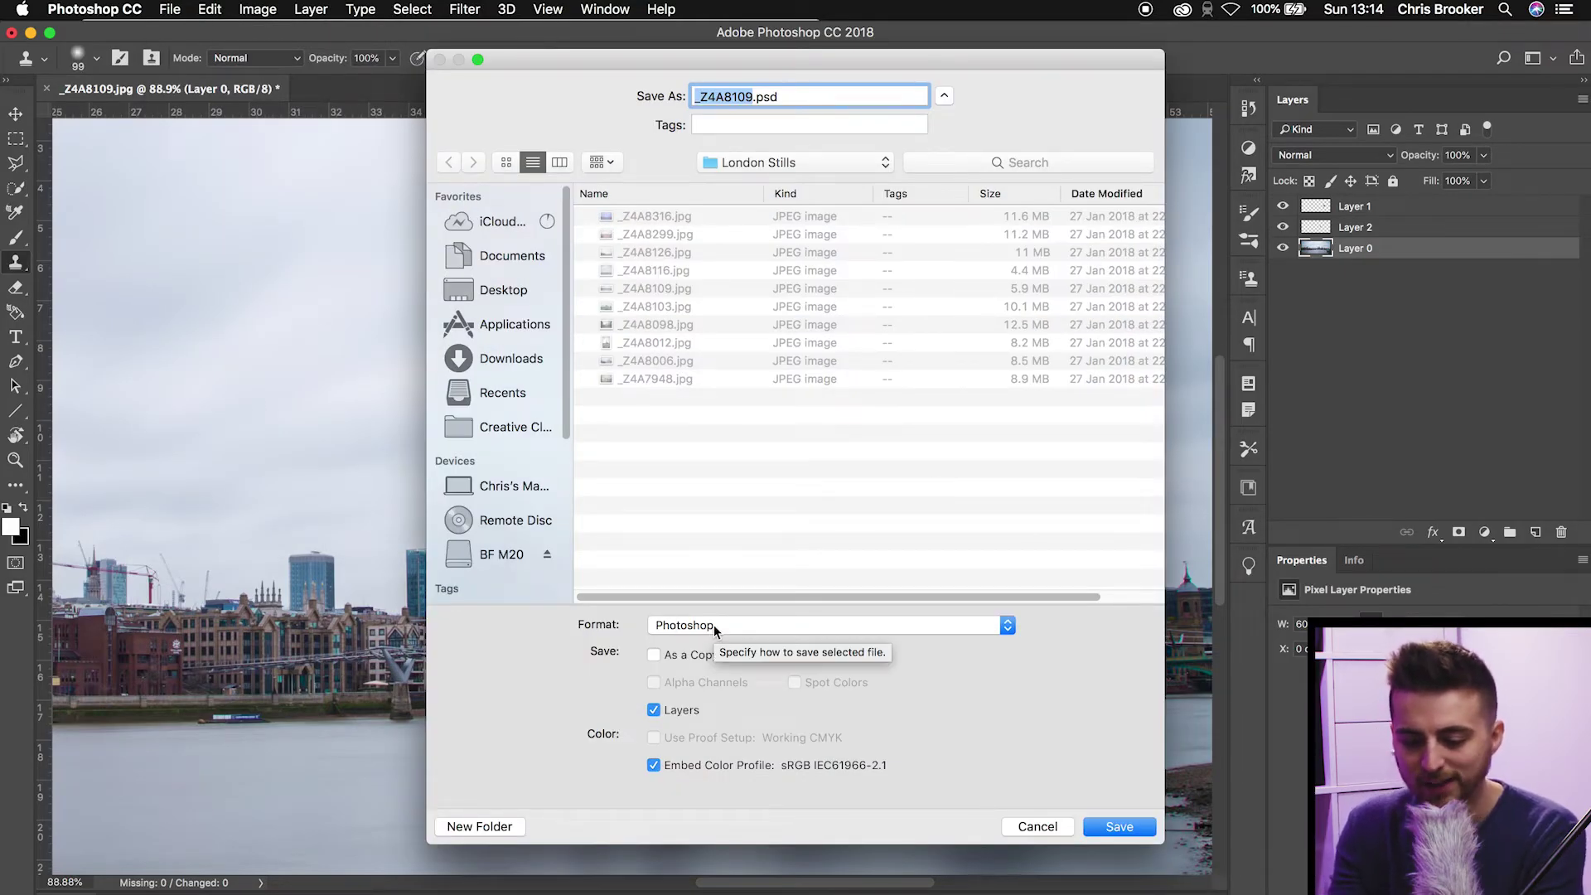
left_click(1119, 828)
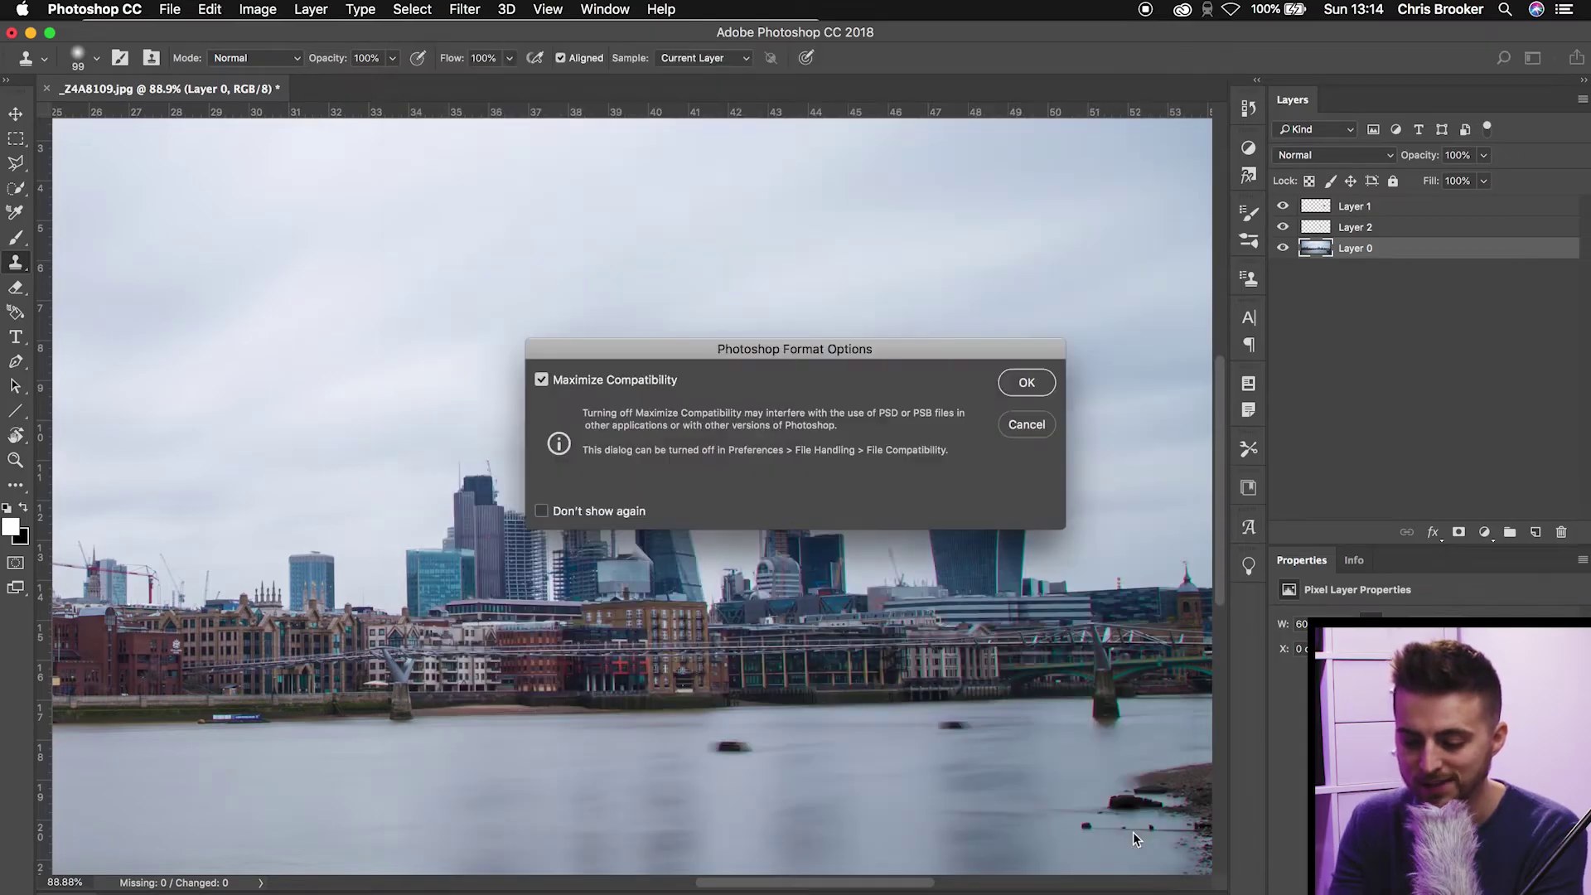
left_click(1022, 388)
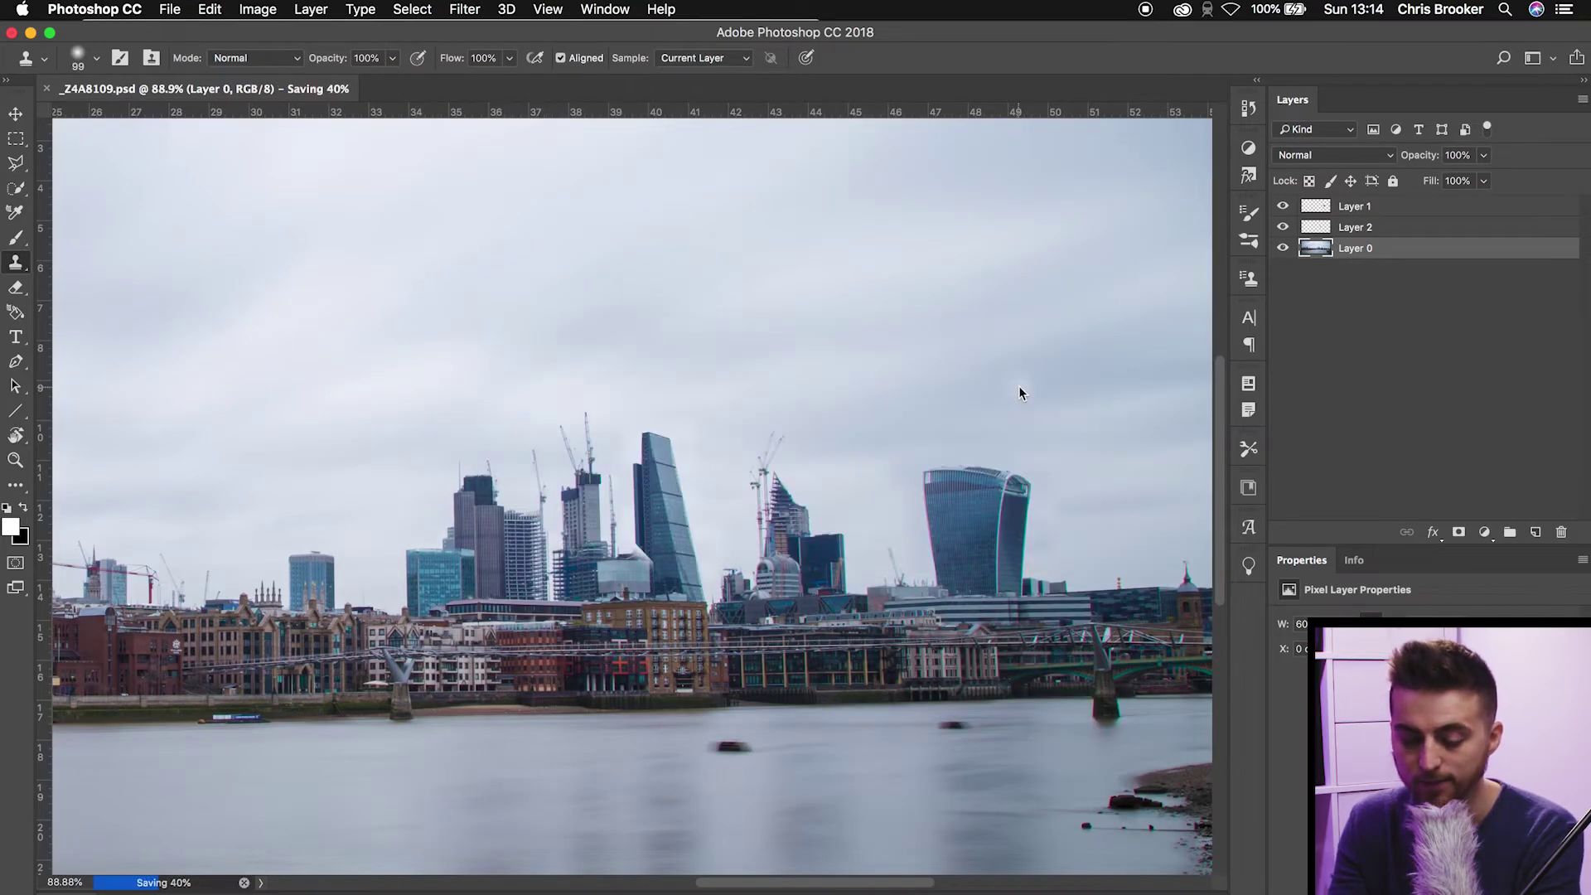
Step: Switch to After Effects and bring _Z4A8109.psd from the London Stills folder in Finder into the project
key("super+Tab")
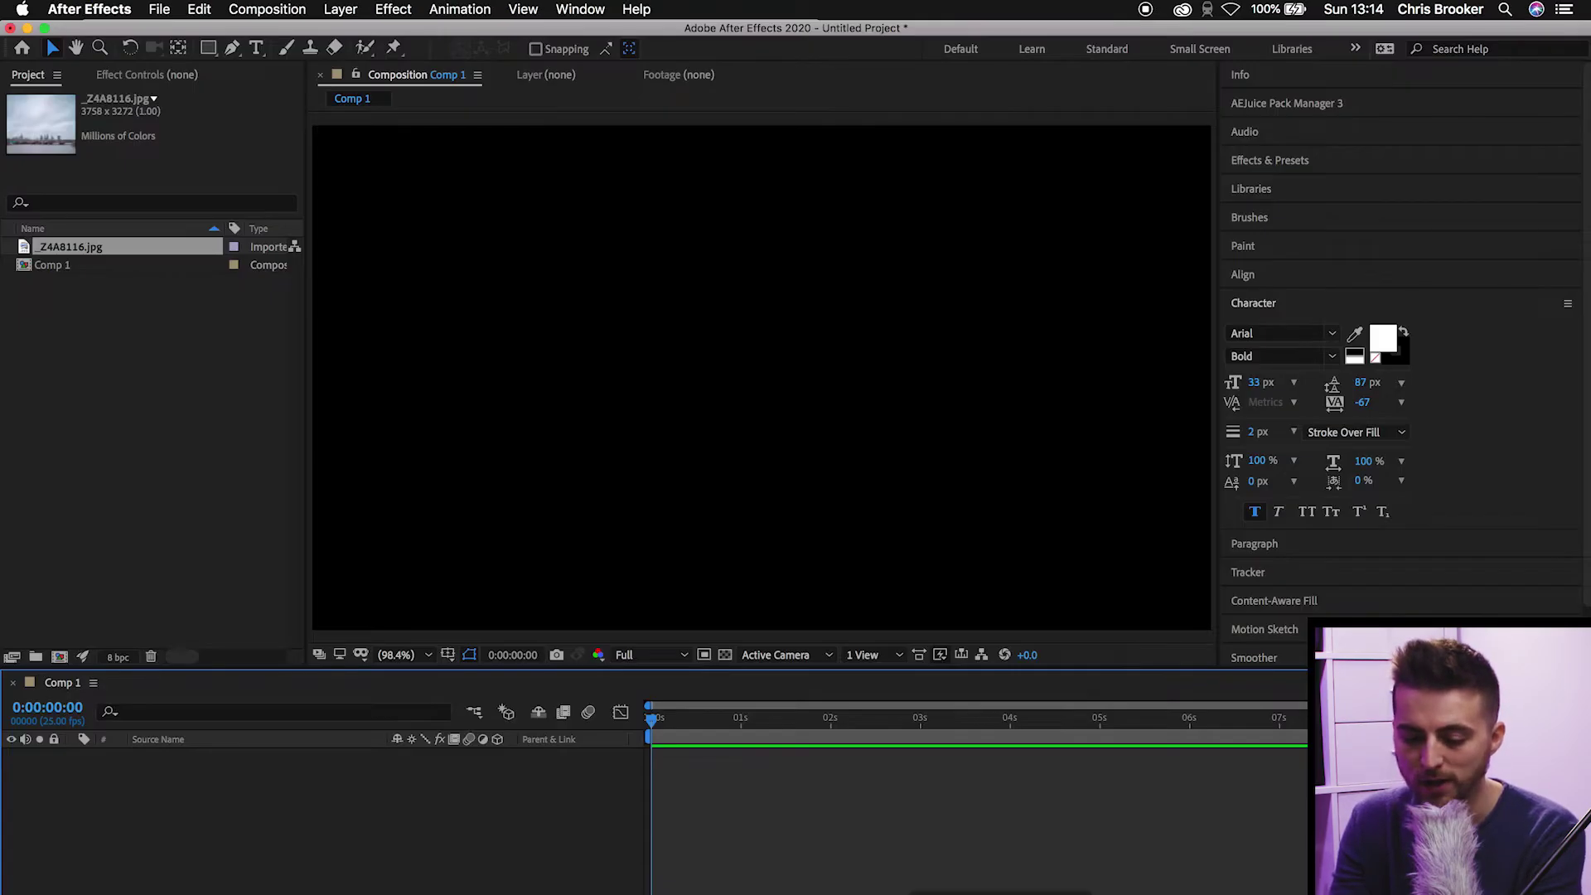
key("super+Tab")
left_click(338, 329)
left_click_drag(213, 25, 479, 17)
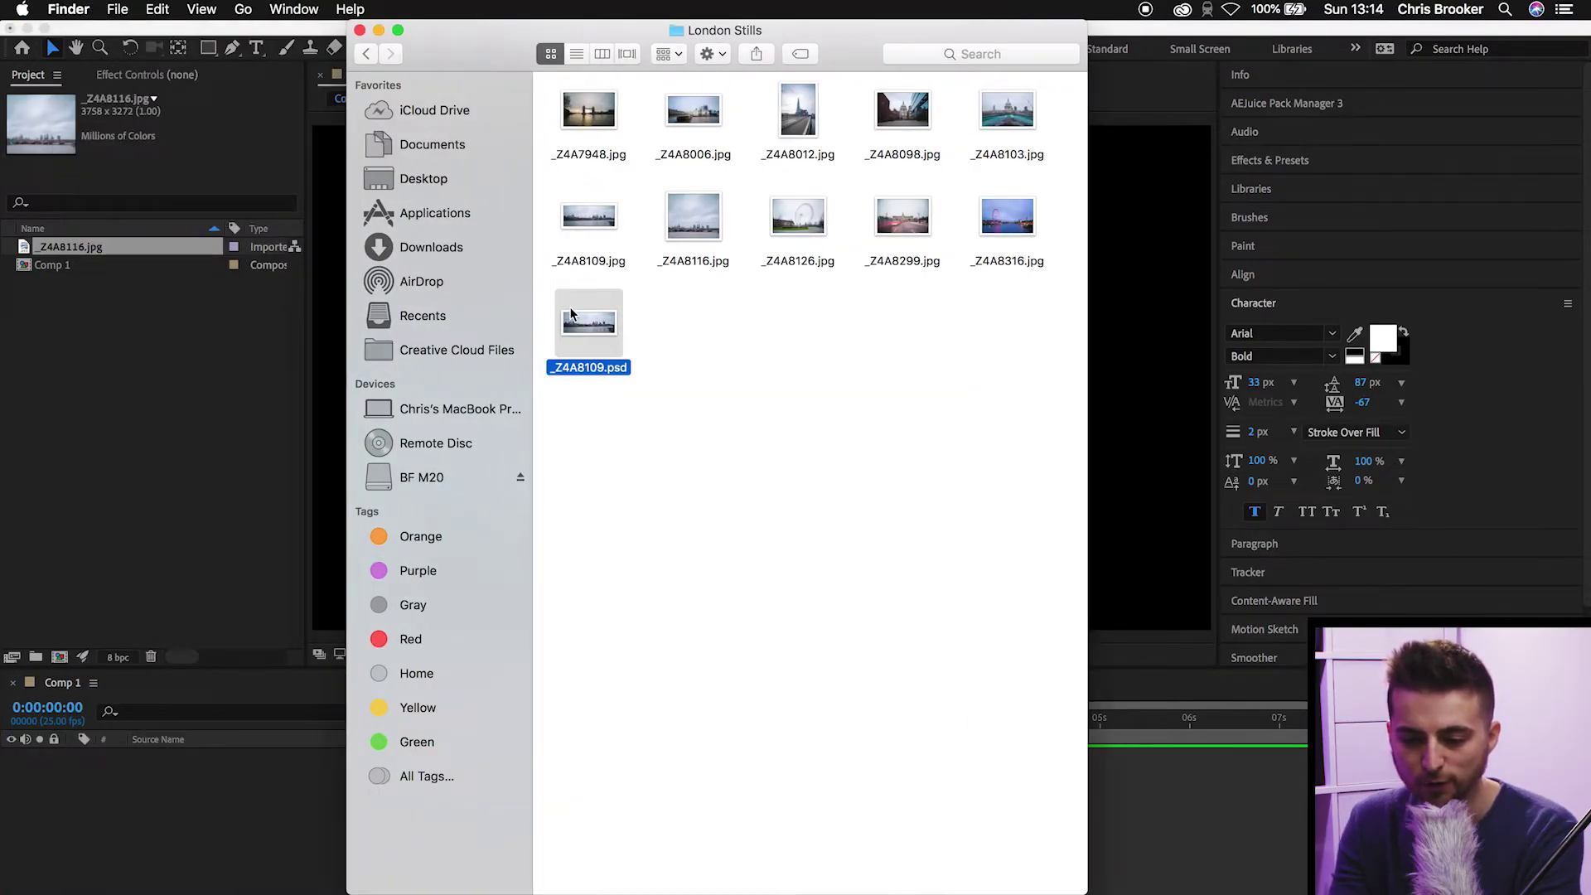
left_click_drag(580, 329, 166, 401)
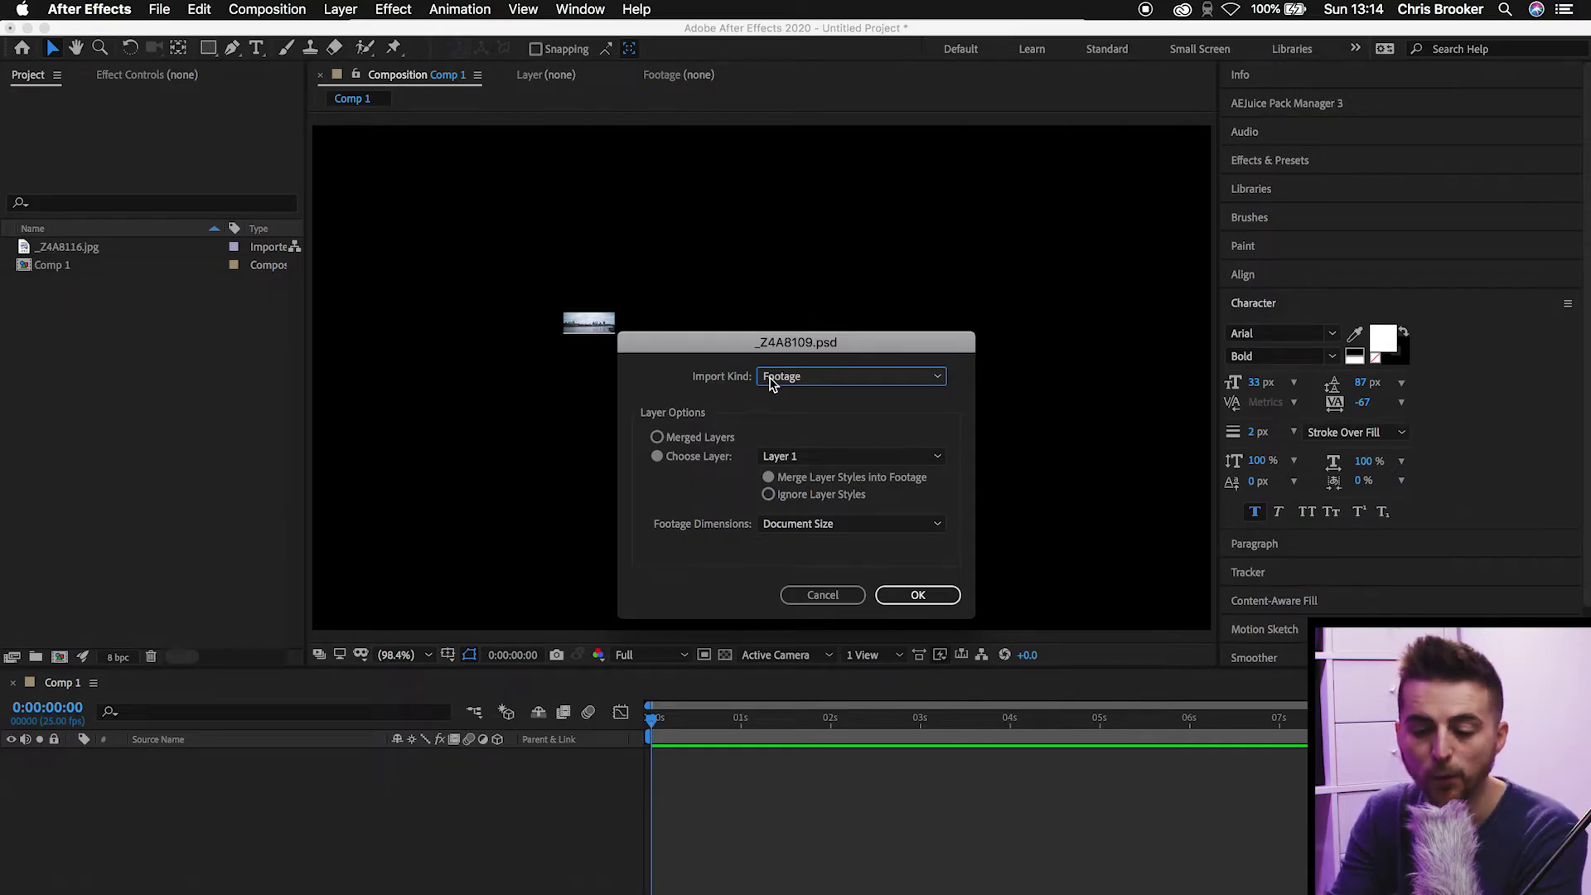
Step: Import the PSD as Composition - Retain Layer Sizes with Editable Layer Styles
left_click(770, 378)
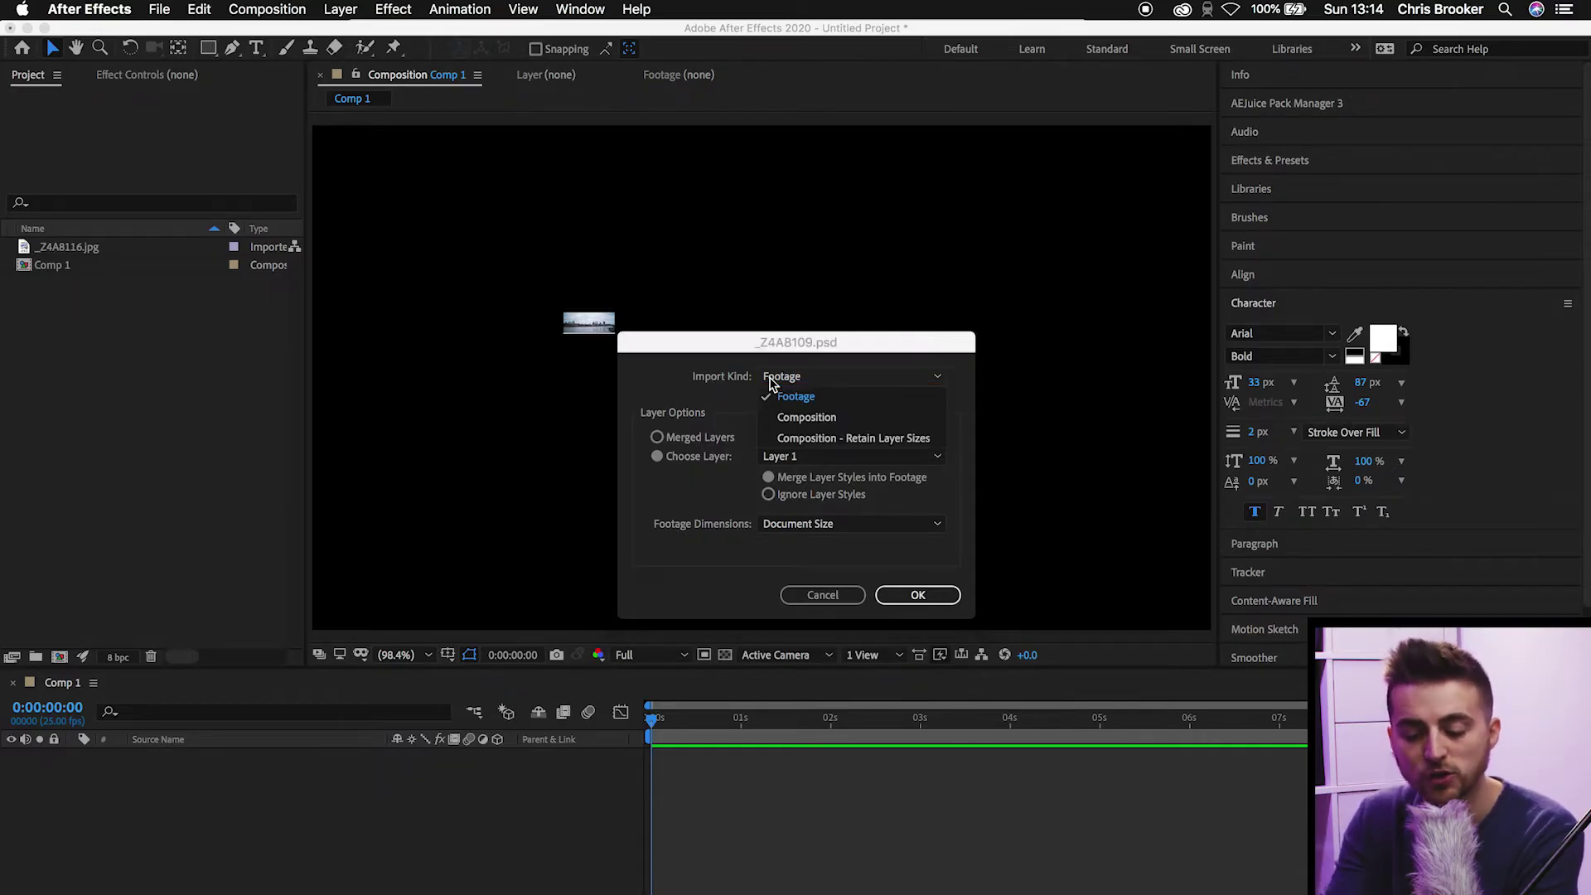
left_click(801, 419)
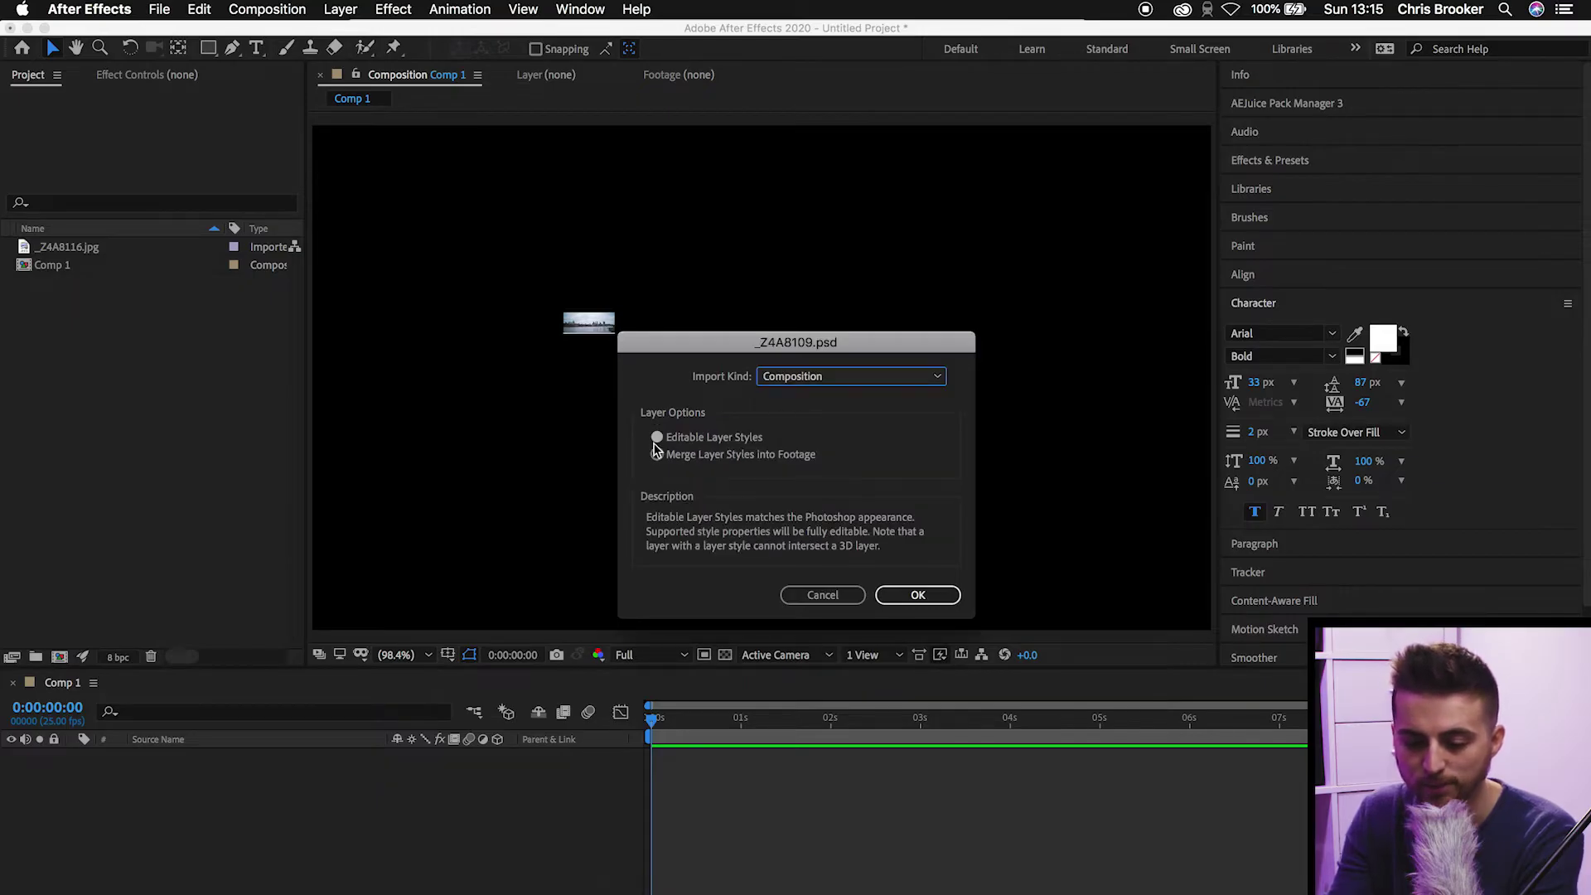
left_click(831, 377)
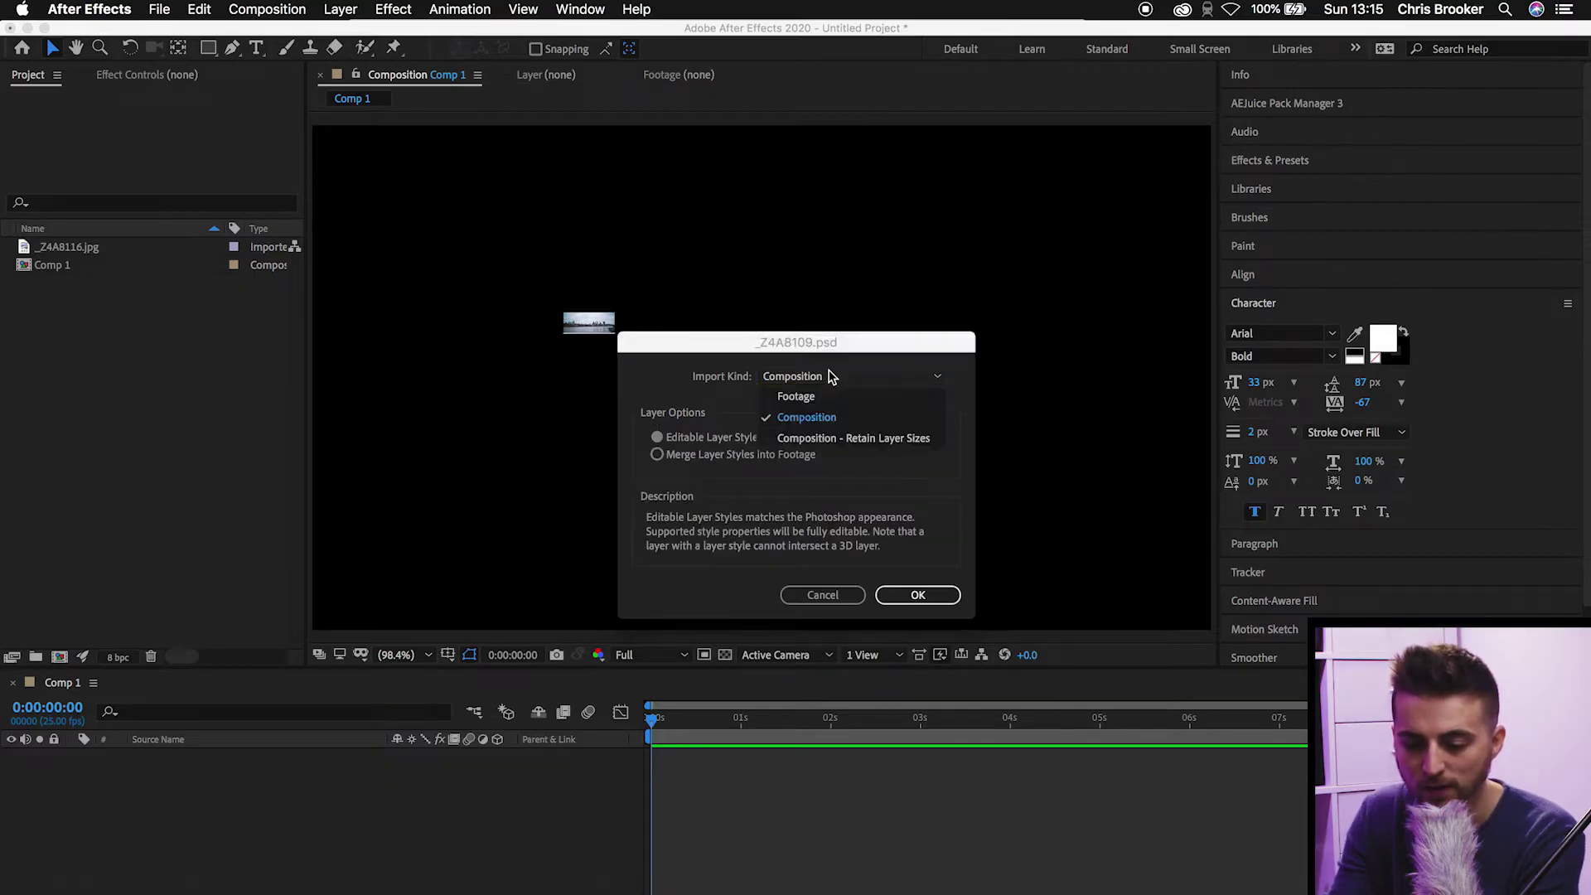
left_click(846, 438)
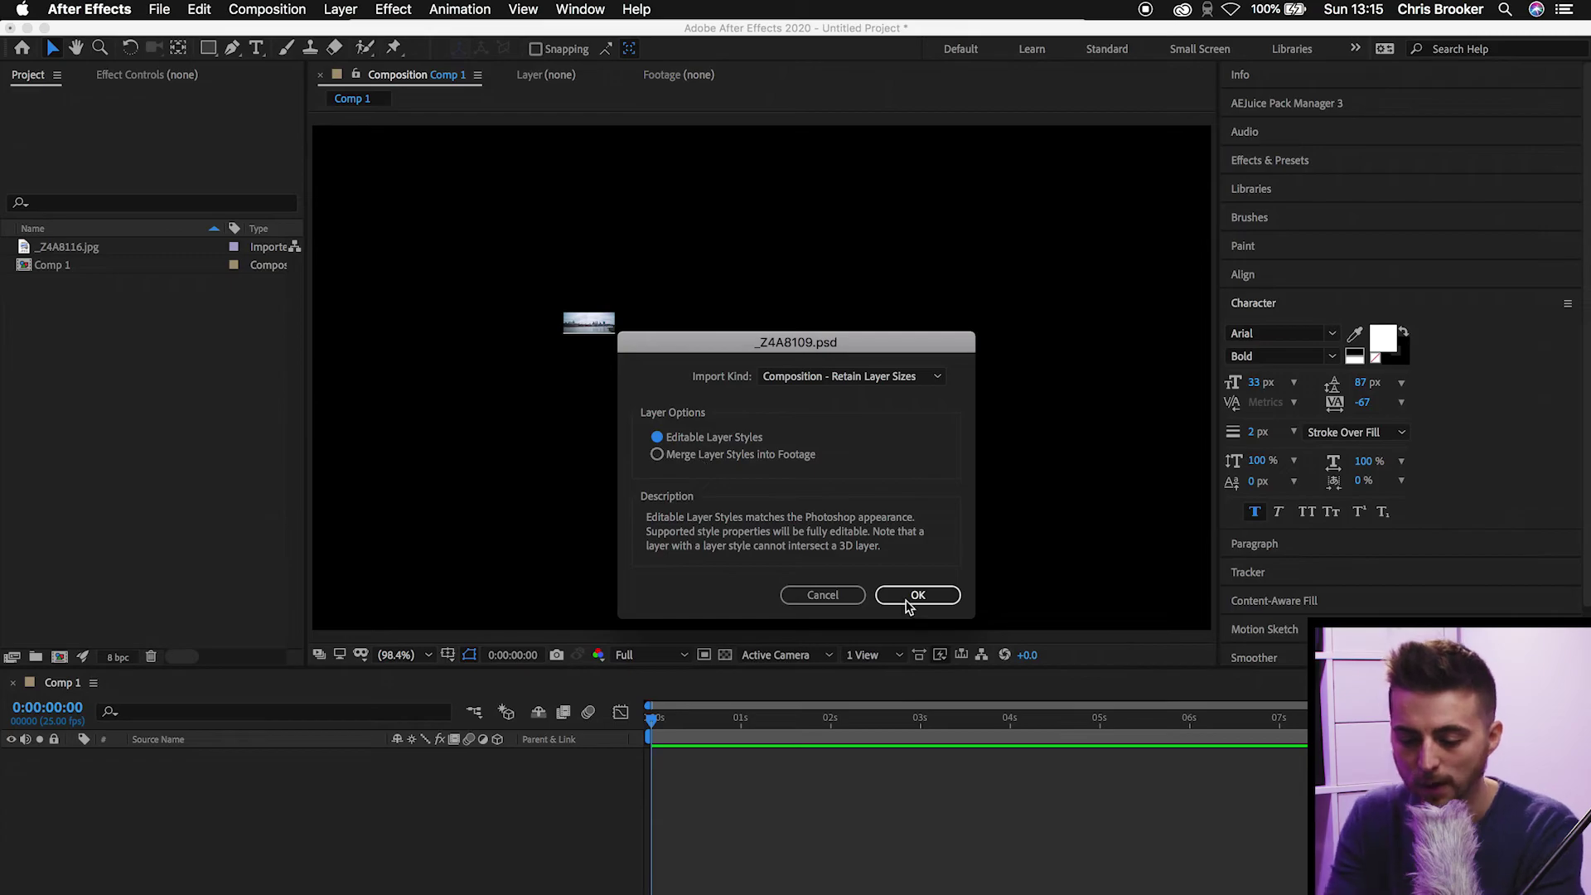
left_click(911, 596)
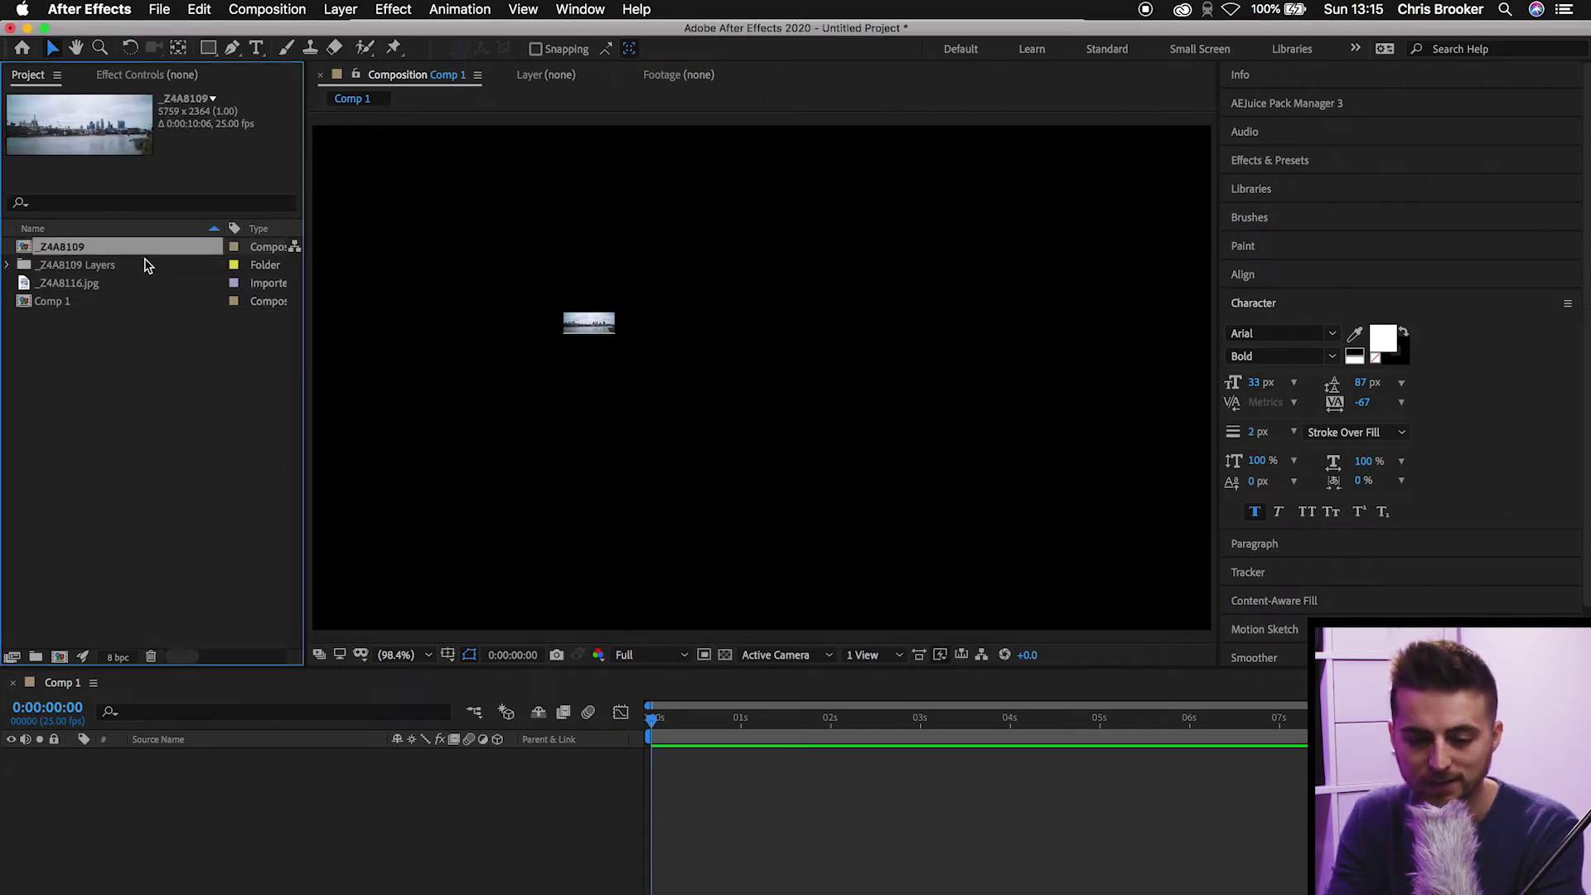
Step: Open the _Z4A8109 composition and solo its layers one at a time to check each cutout and the background
double_click(25, 251)
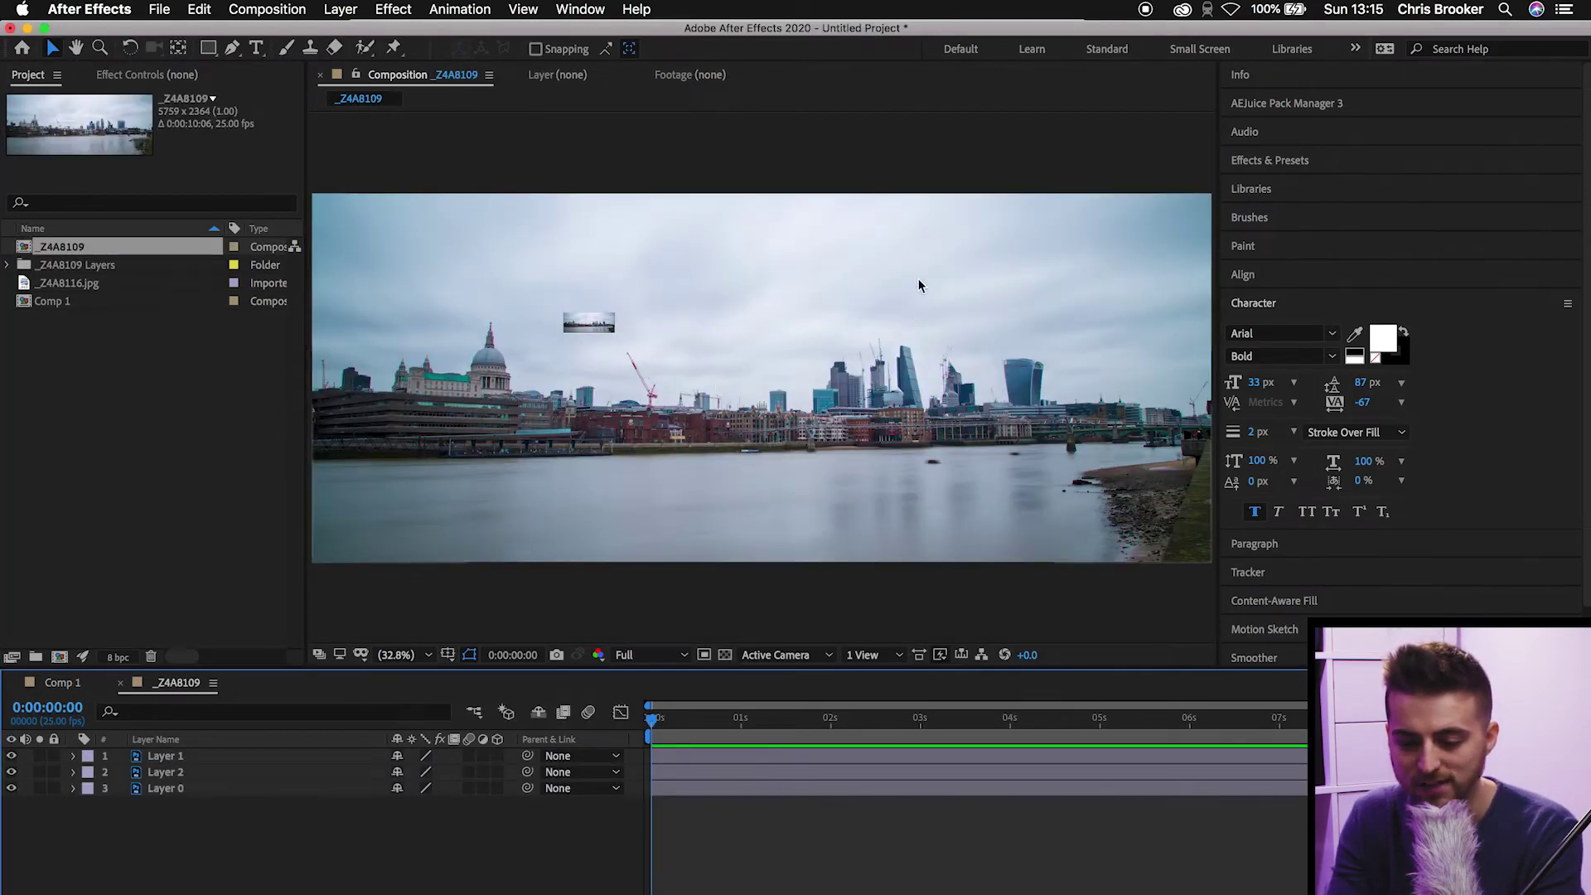
left_click(39, 755)
left_click(39, 756)
left_click(39, 772)
left_click(39, 772)
left_click(39, 788)
Step: Copy all three layers of the _Z4A8109 composition into Comp 1
left_click_drag(142, 827, 182, 739)
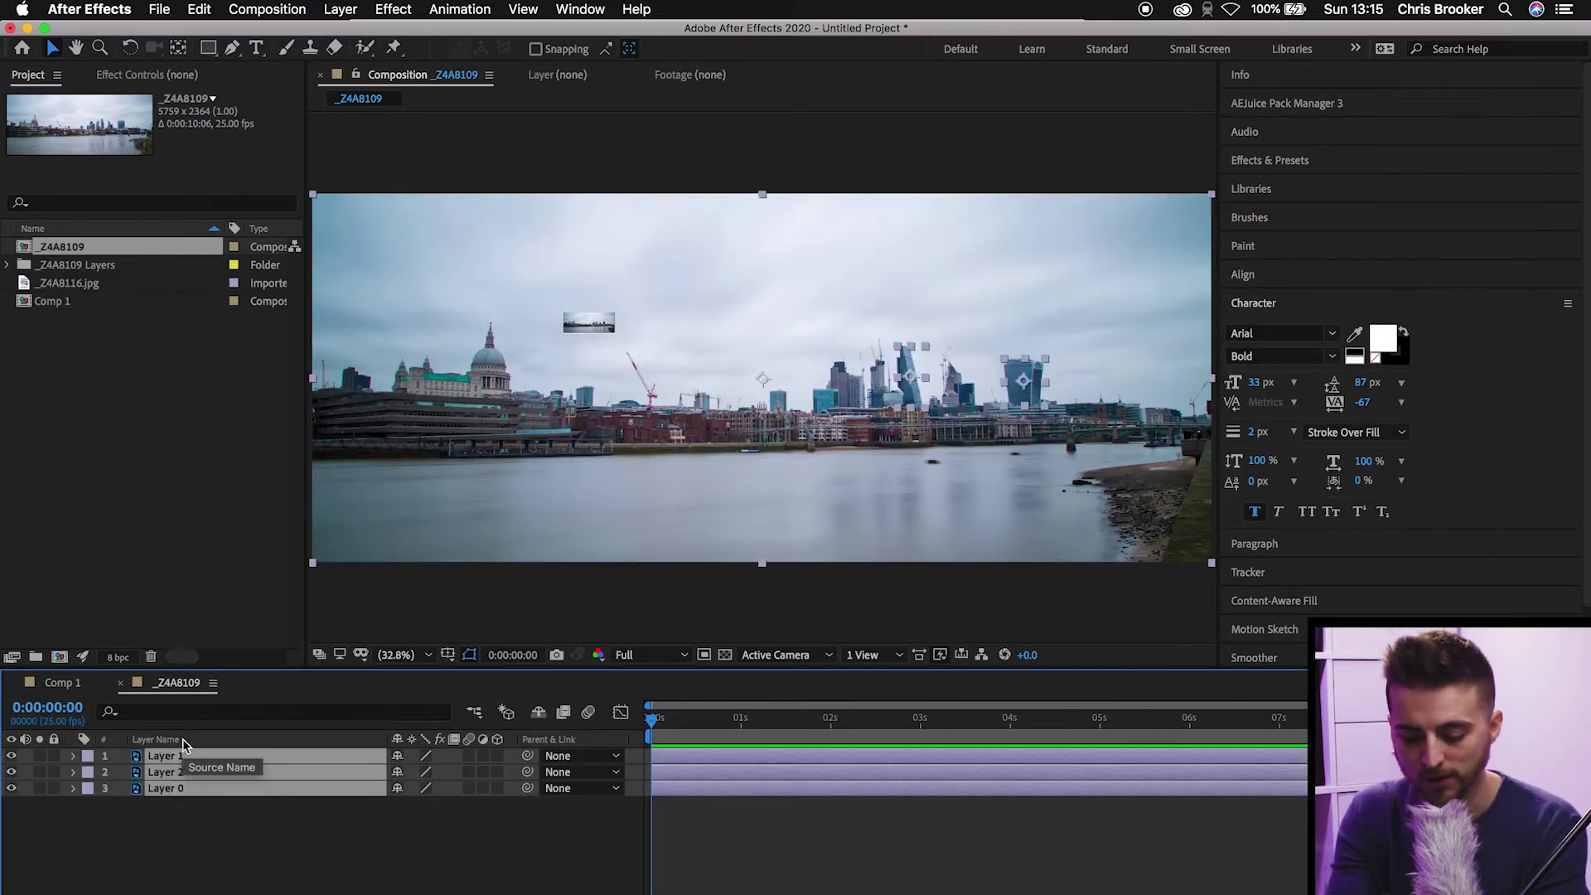
left_click(63, 684)
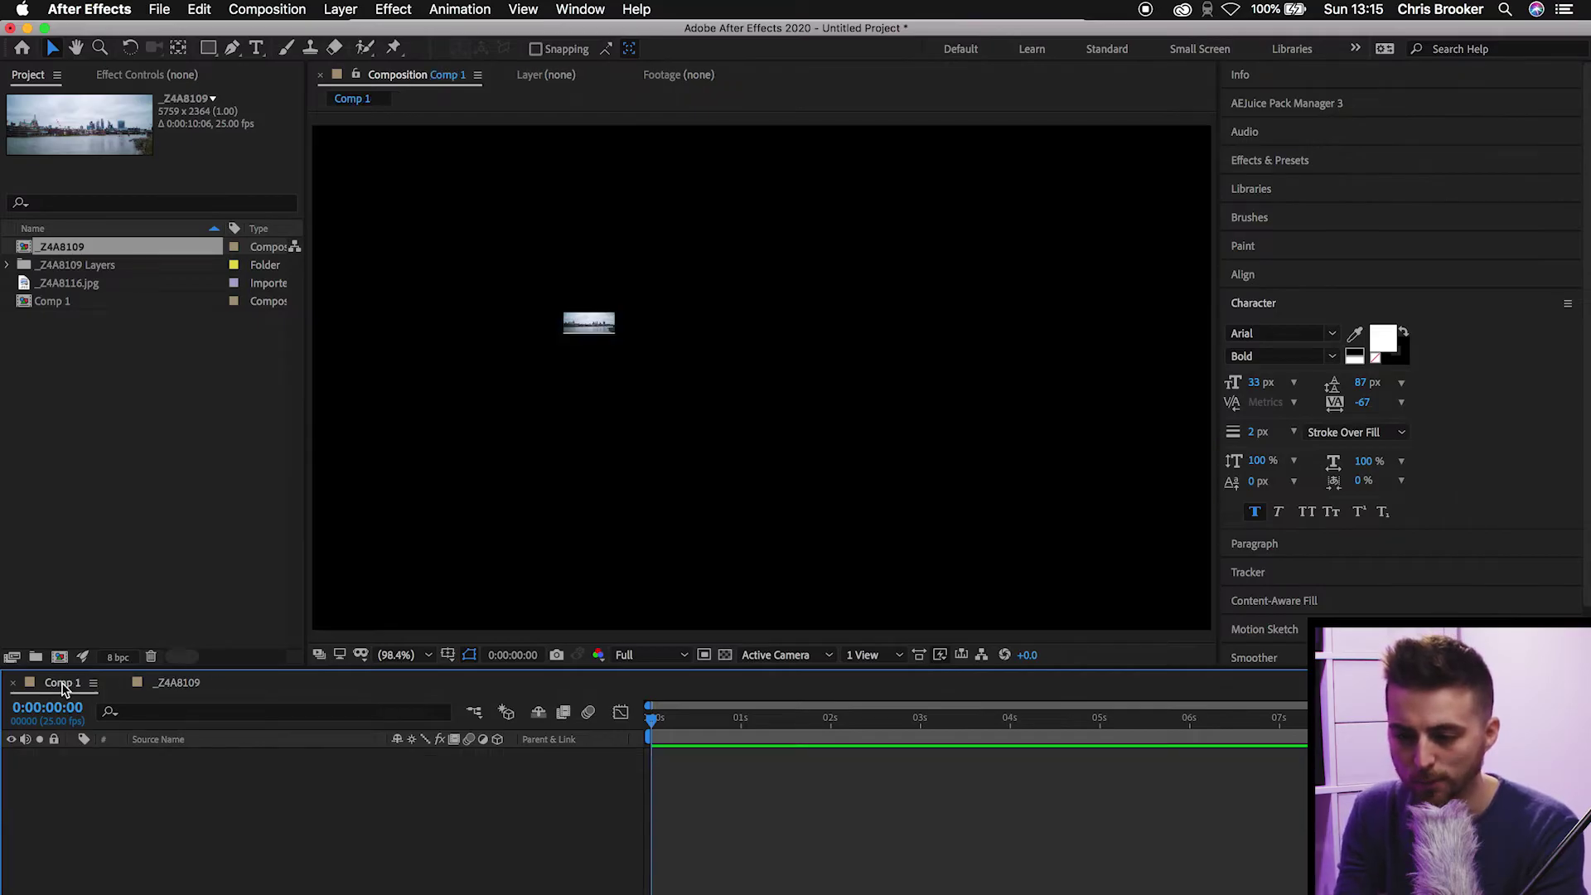
key("super+v")
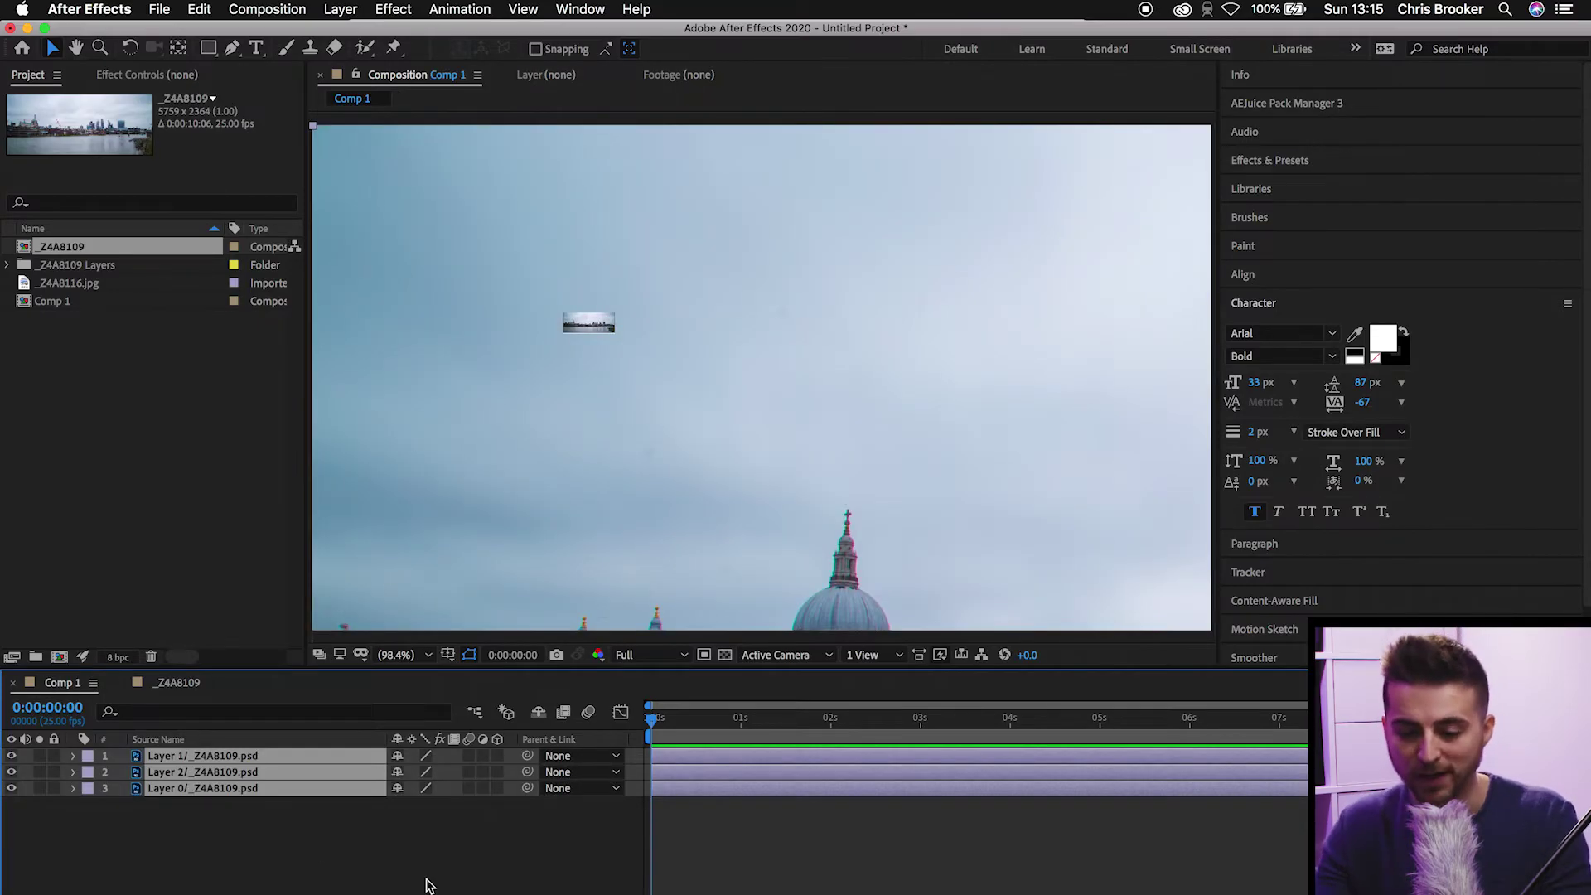
Step: Add a null object to Comp 1 and parent the three PSD layers to it
left_click(341, 10)
mouse_move(352, 33)
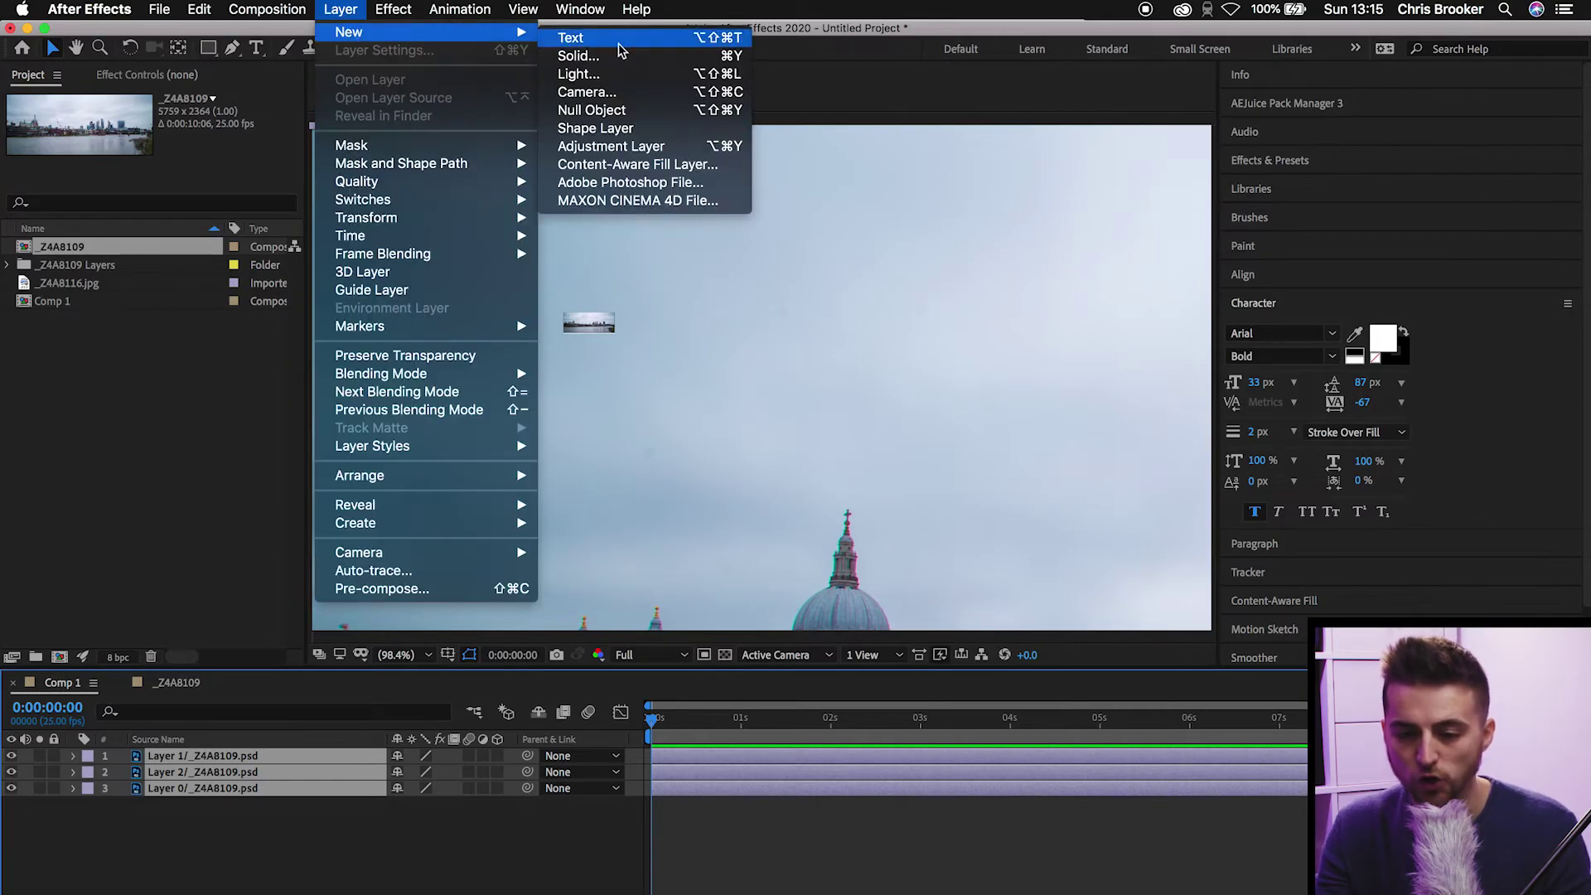
left_click(564, 118)
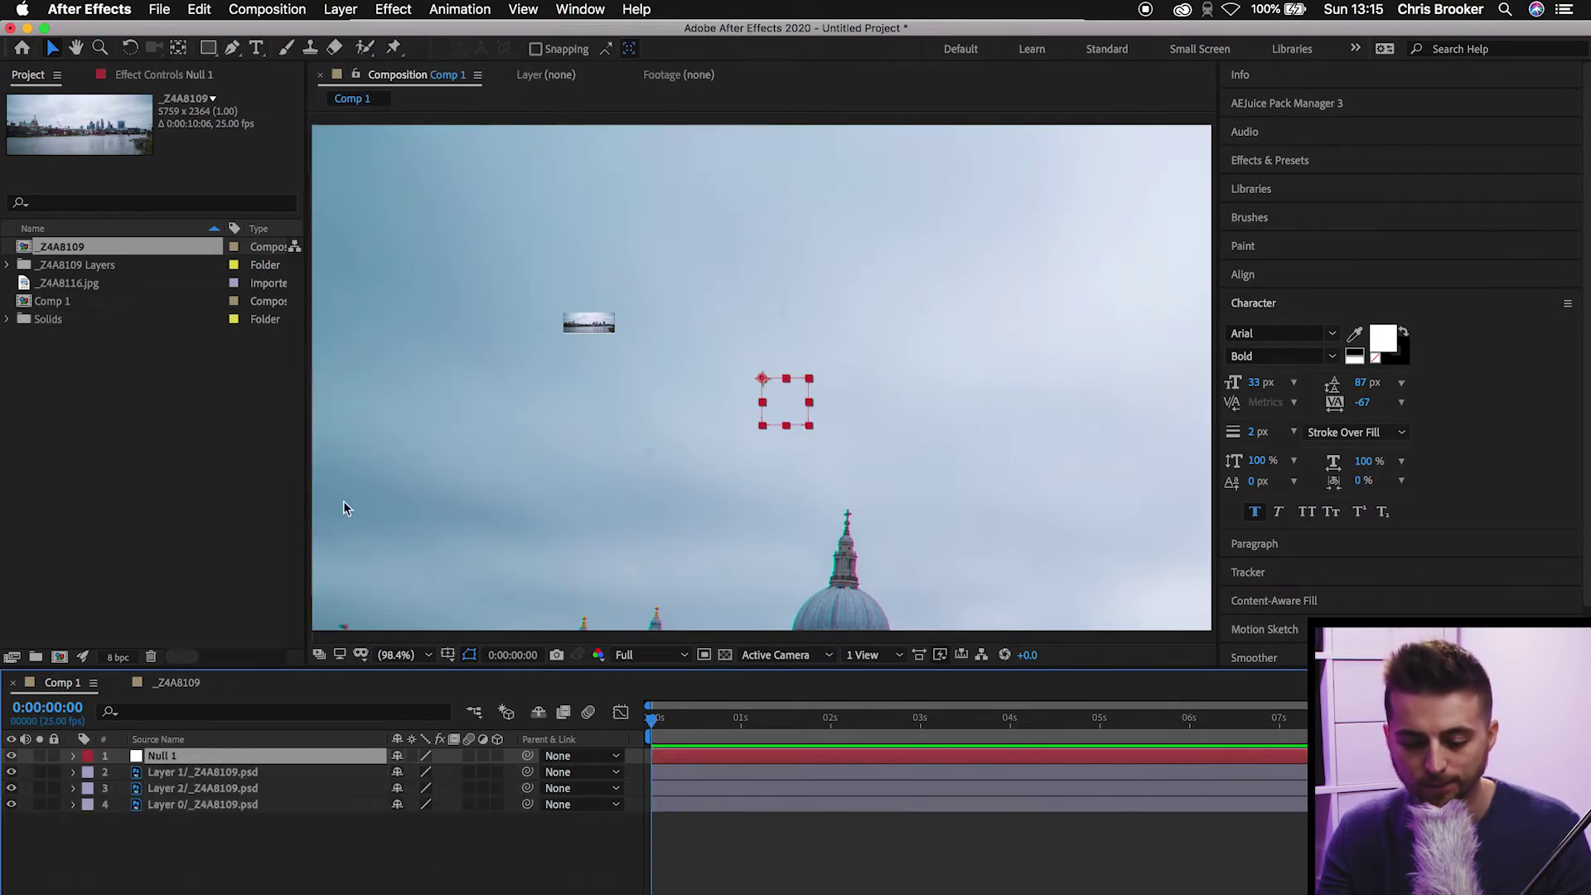
left_click_drag(238, 877, 213, 774)
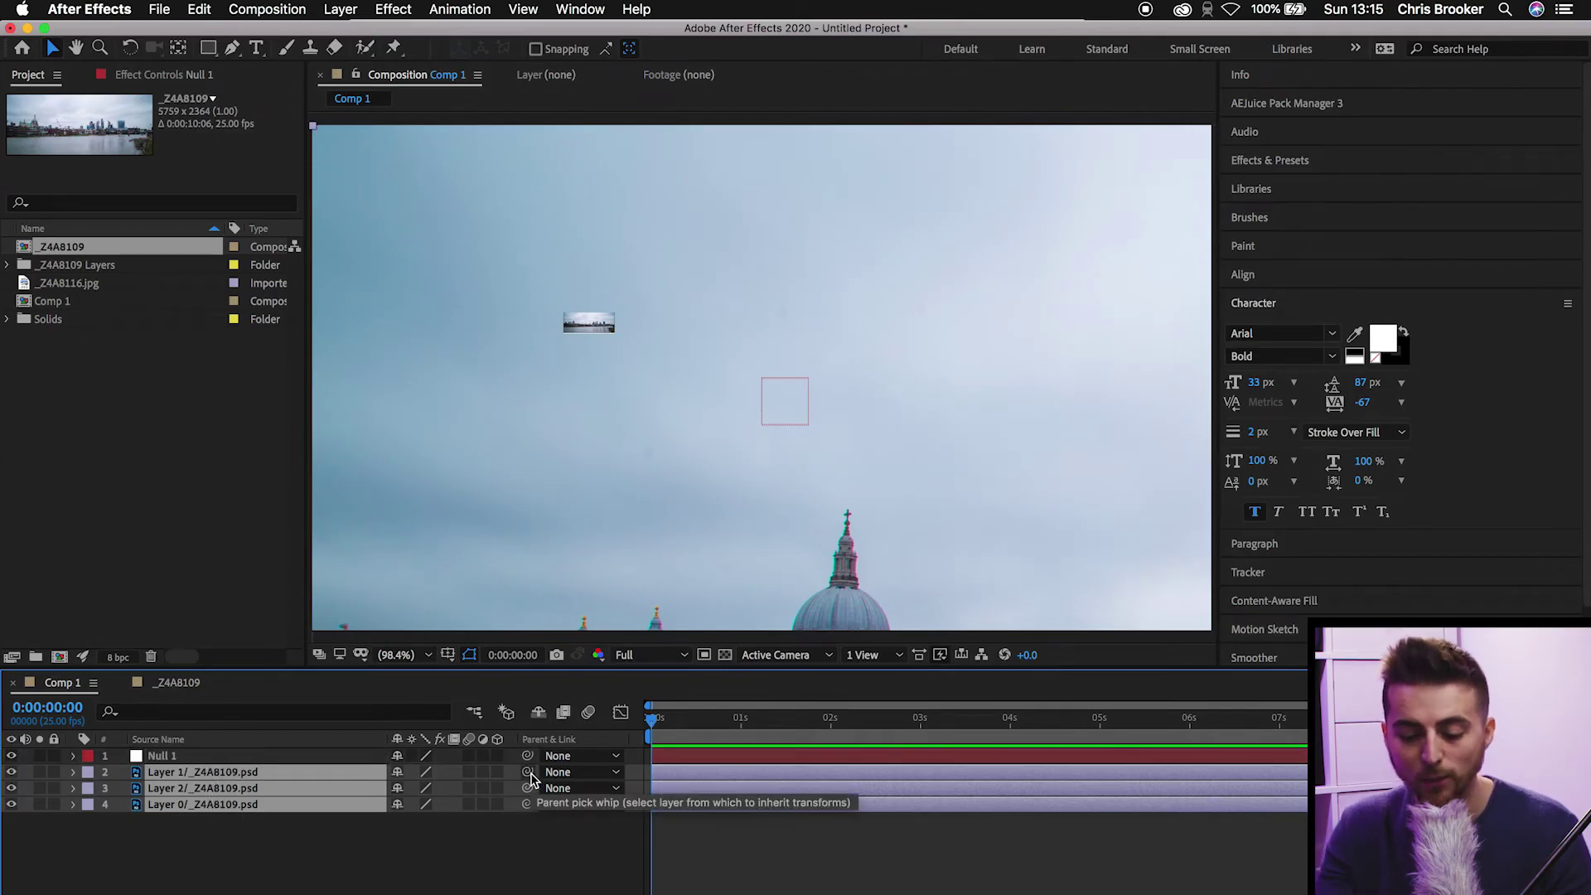
left_click_drag(528, 772, 175, 759)
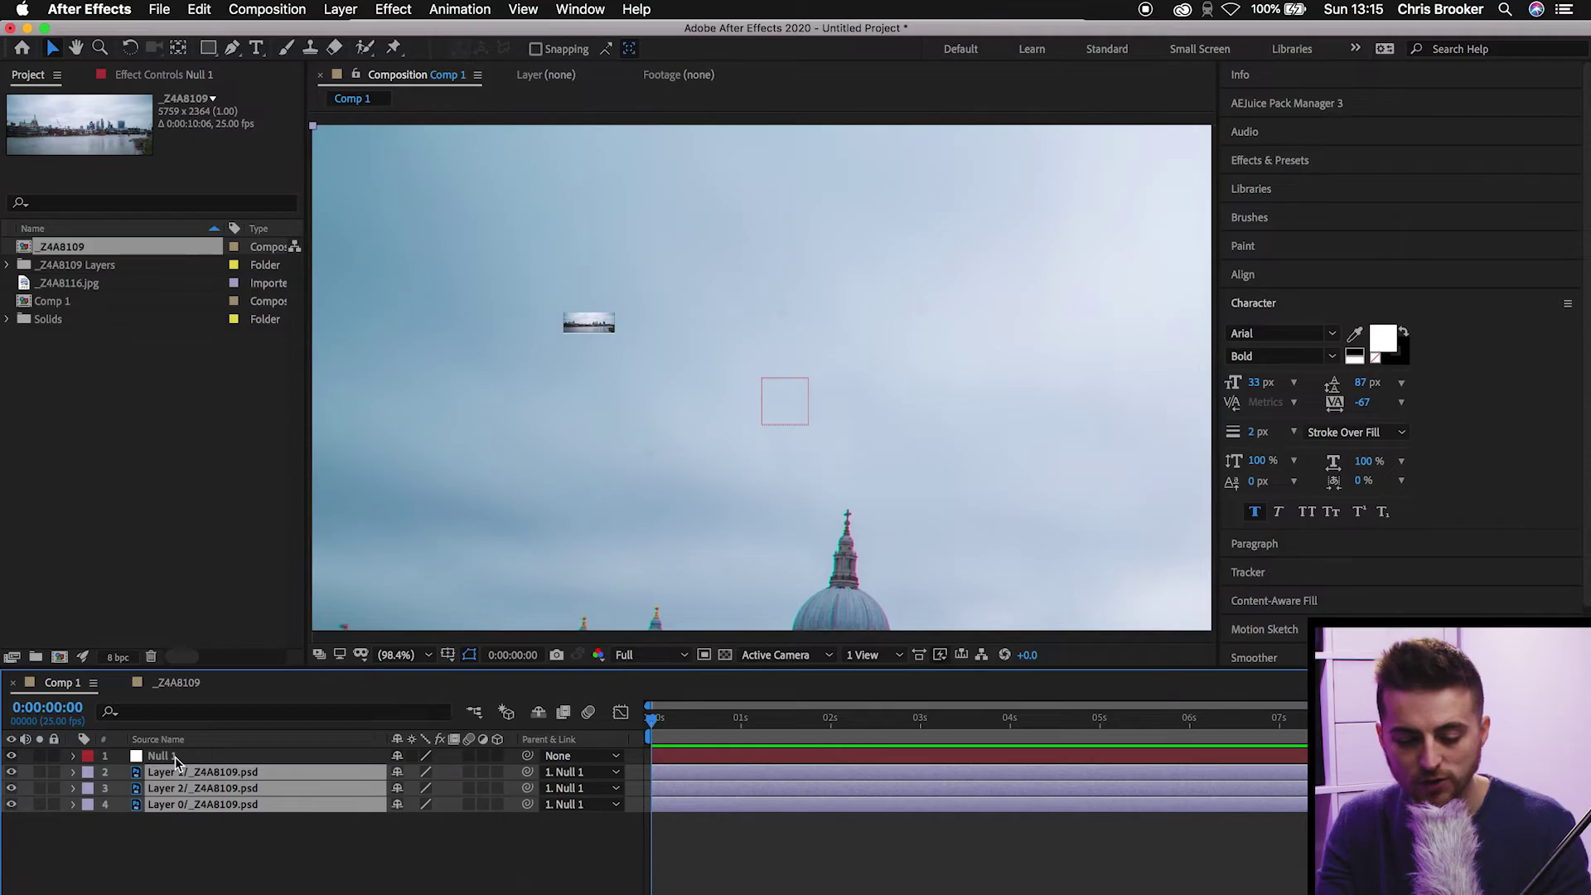
Step: Scale the null to 50% and move it to X -196 and upward so the skyline image fills the frame
left_click(73, 757)
left_click(89, 774)
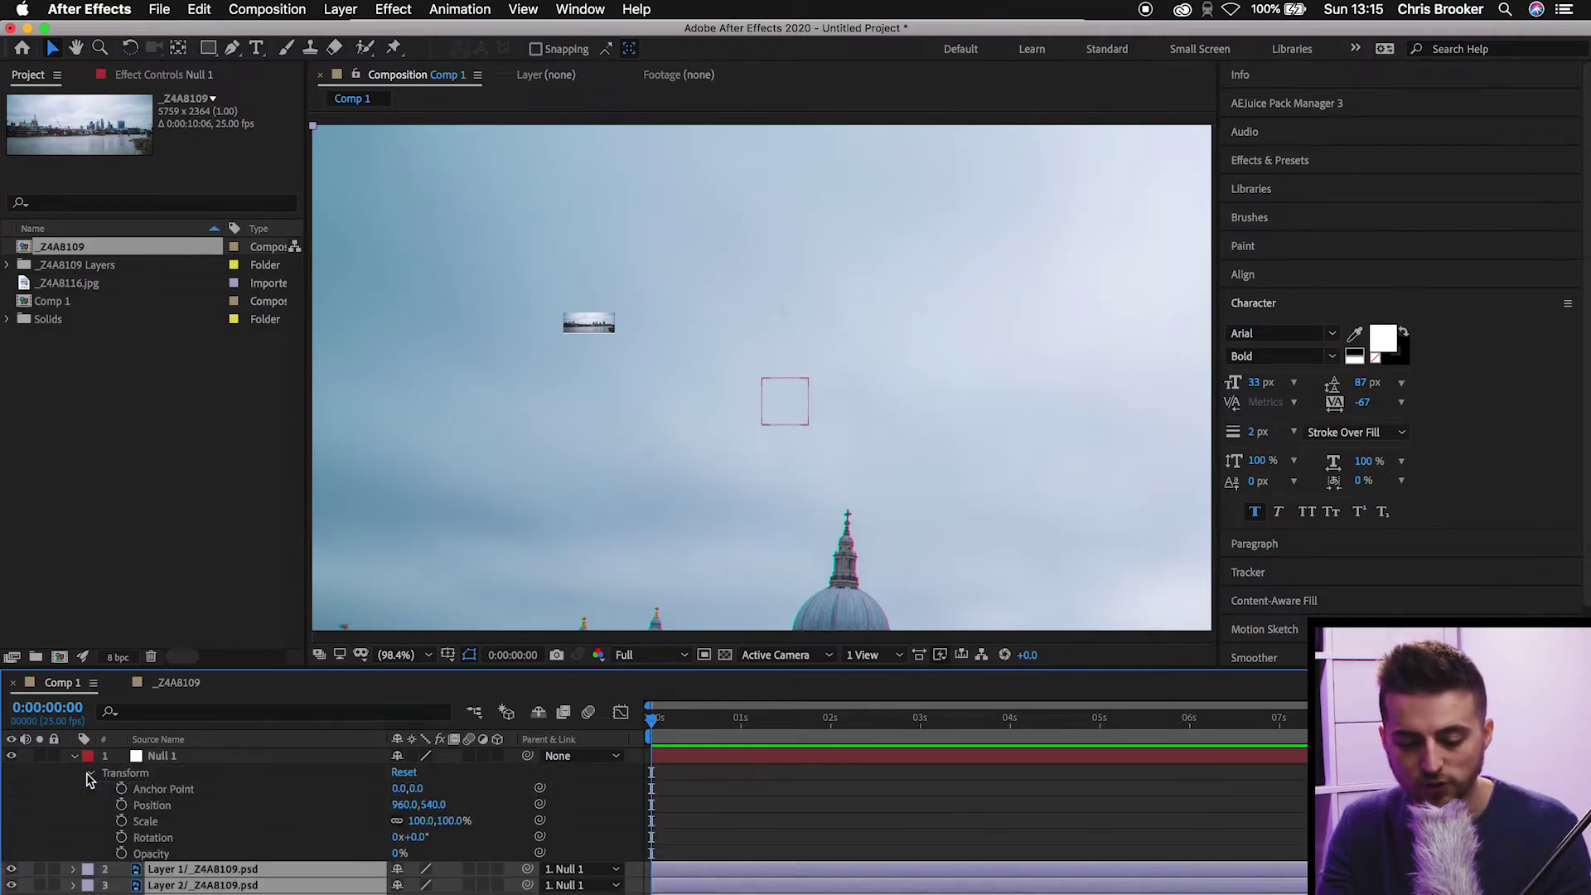
left_click_drag(427, 821, 1, 817)
left_click_drag(392, 808, 209, 808)
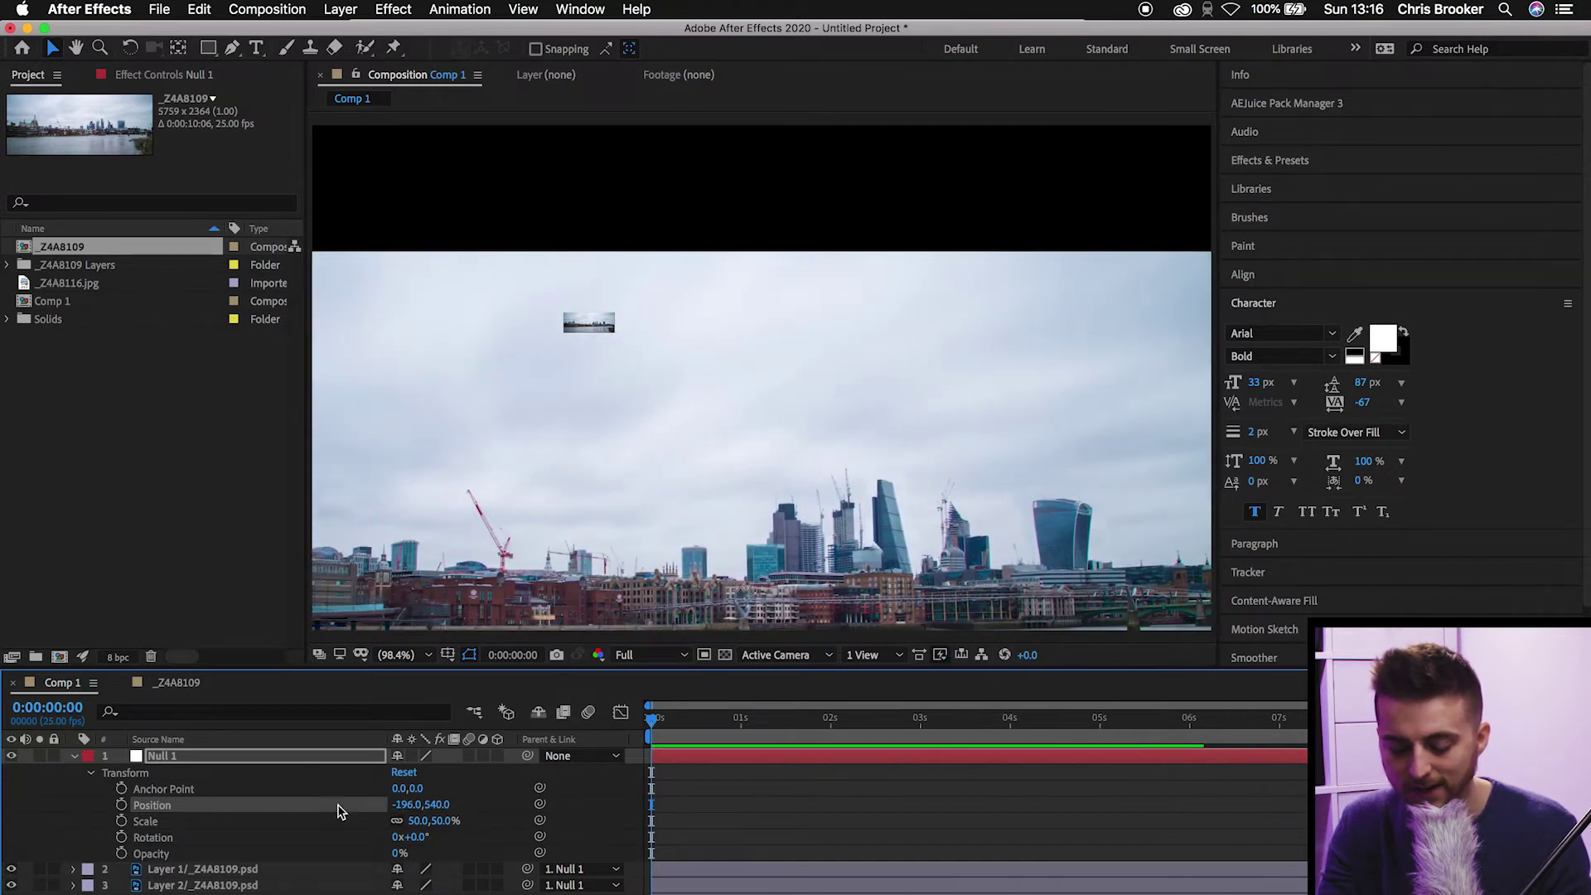
mouse_move(437, 805)
left_mouse_down()
mouse_move(82, 853)
mouse_move(418, 805)
left_mouse_up()
left_click(74, 755)
Step: Play a short preview and solo the building and background layers in Comp 1 to identify their contents
key("space")
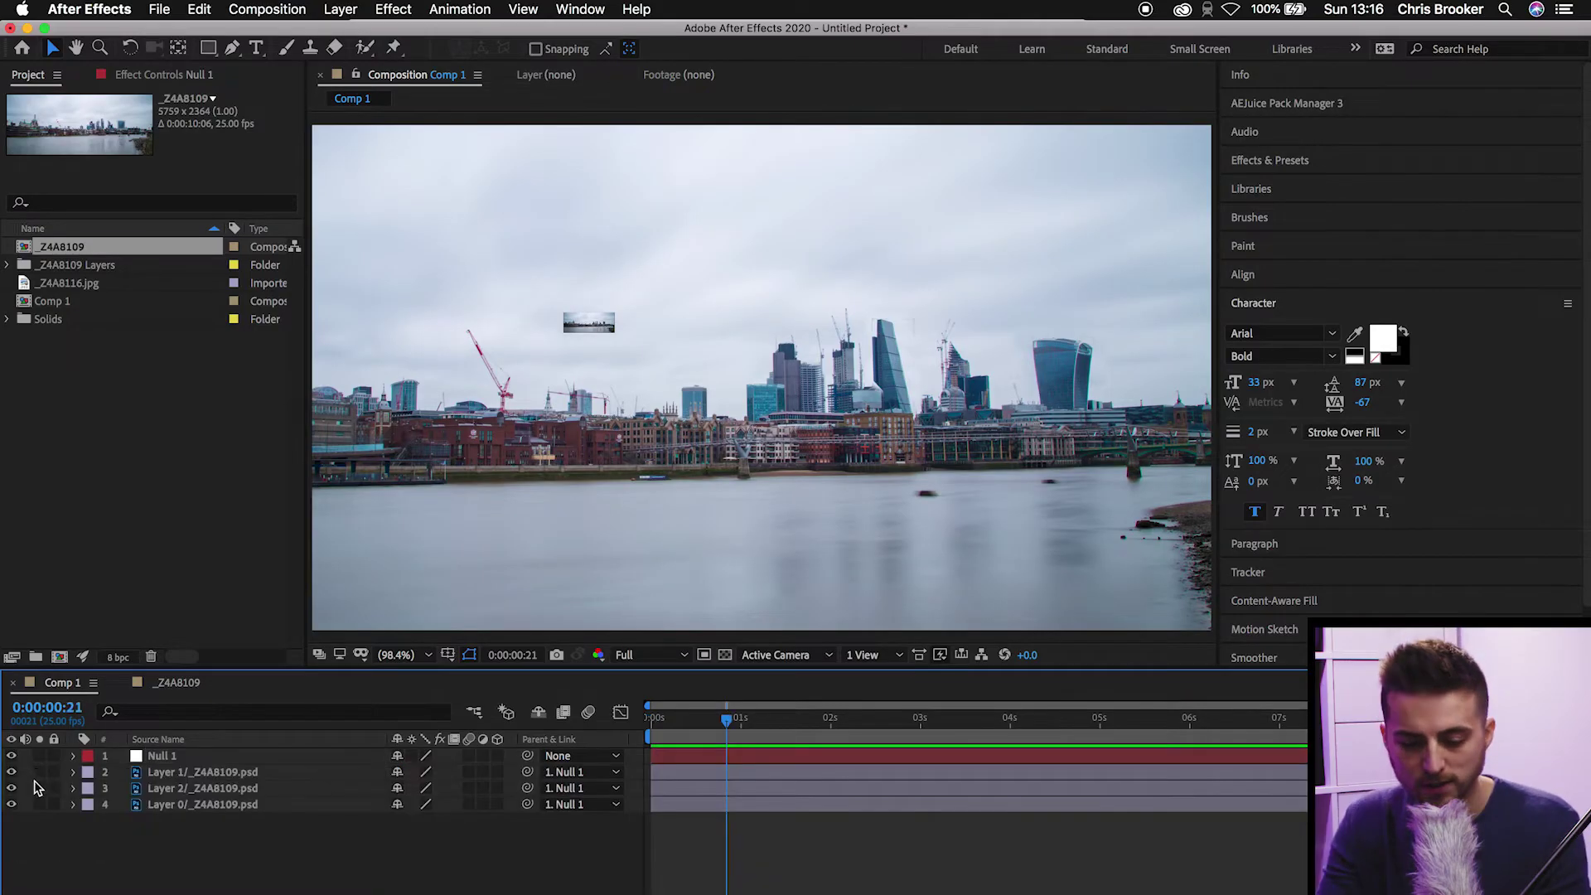
left_click(39, 771)
left_click(39, 771)
left_click(39, 771)
left_click(39, 771)
left_click(39, 804)
left_click(39, 804)
Step: Rename the Layer 1 cutout as "building right"
left_click(243, 774)
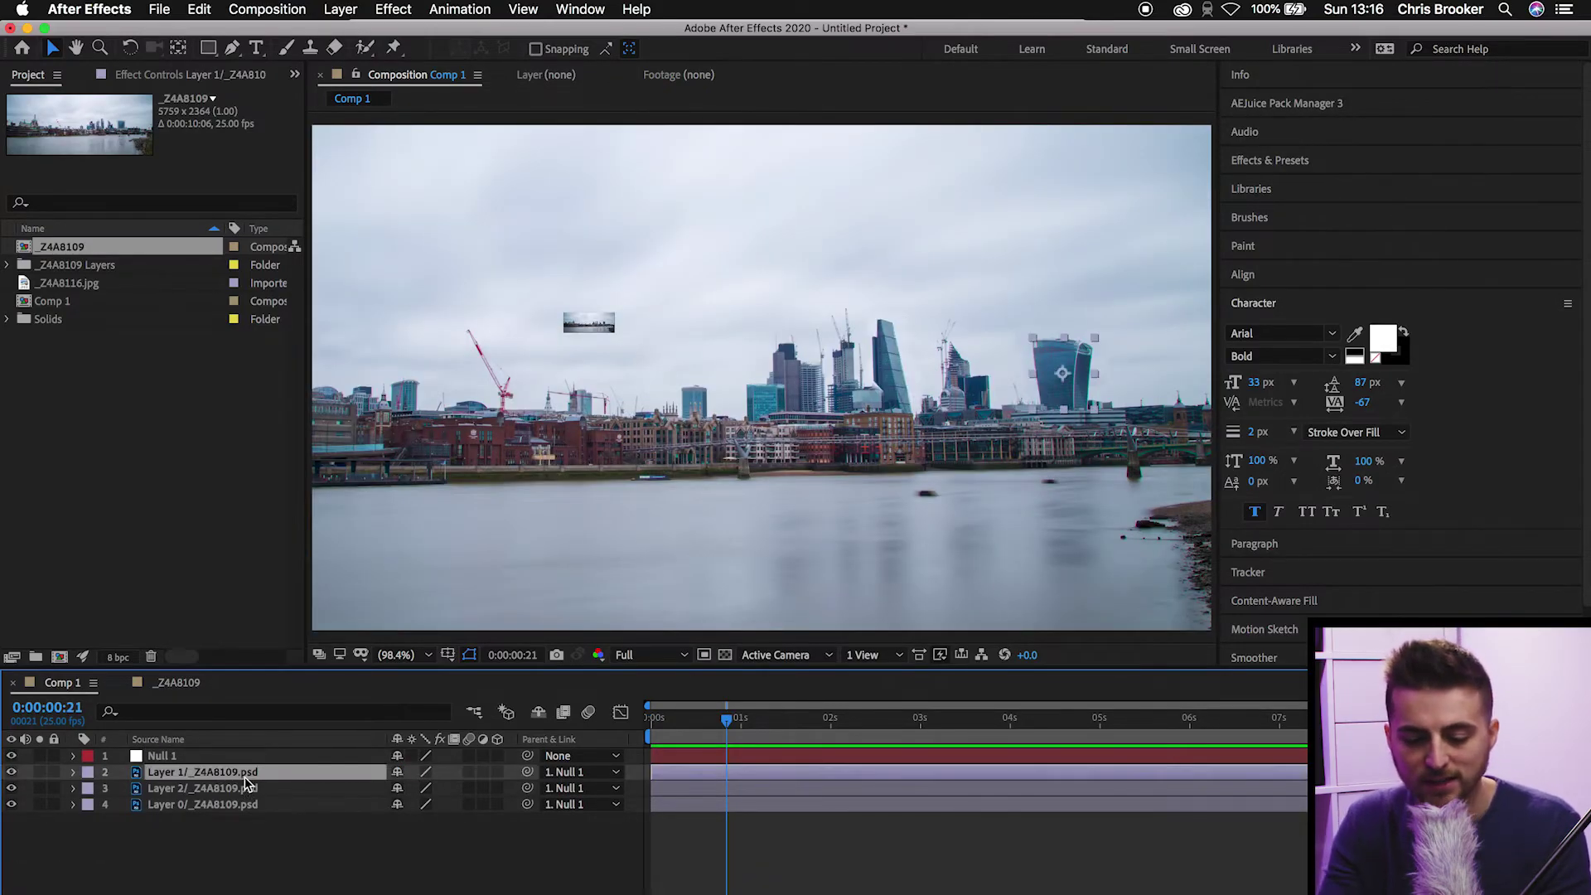
right_click(224, 775)
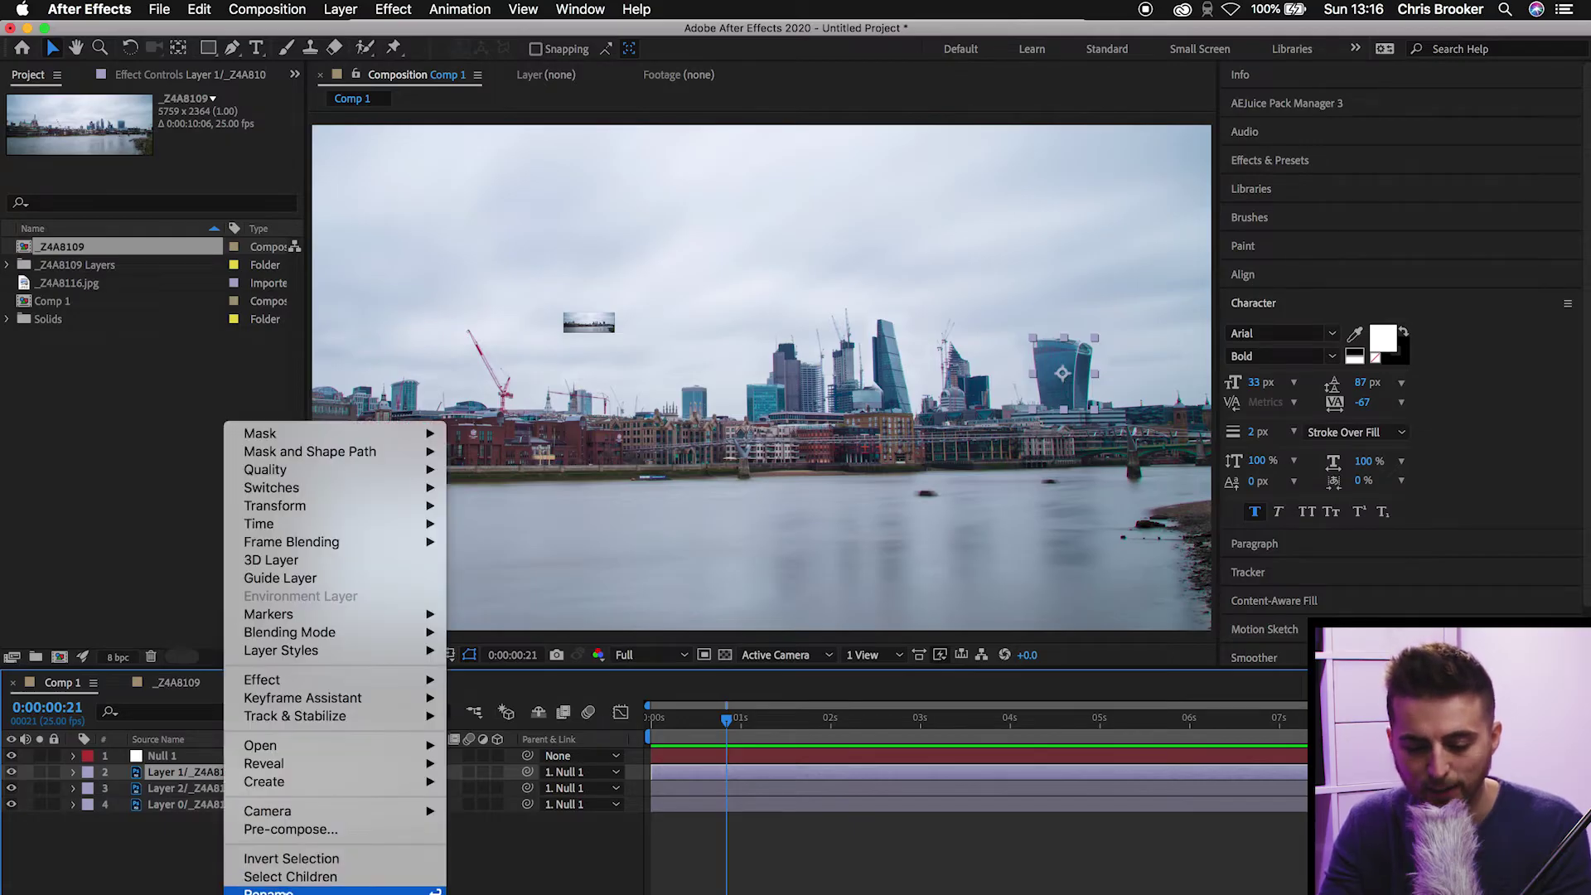
left_click(285, 887)
type("building right")
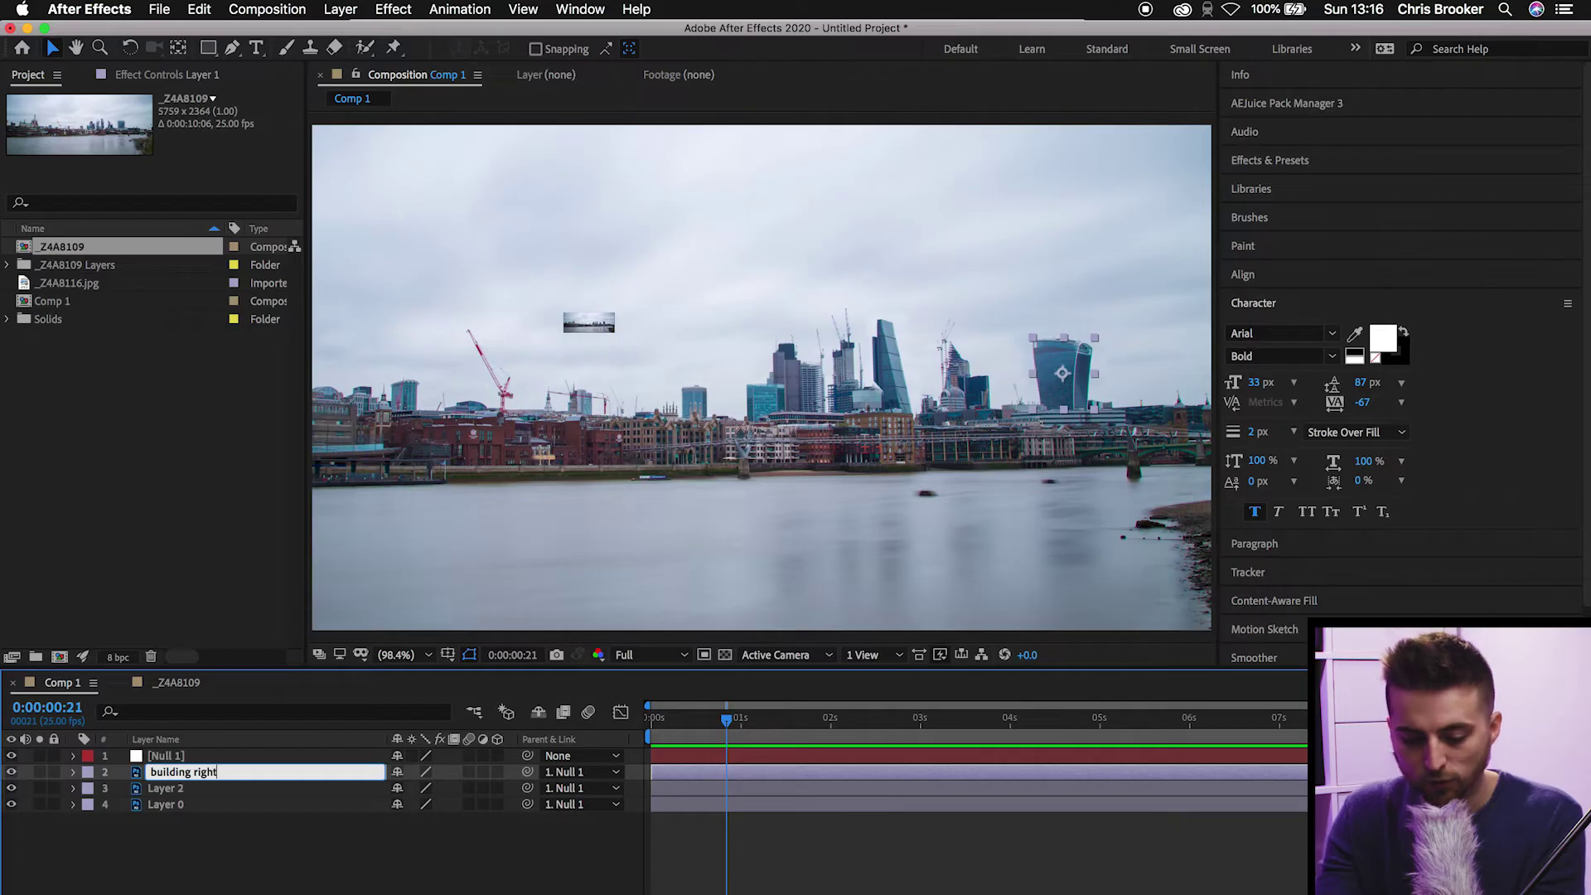
left_click(165, 805)
Step: Rename the Layer 2 cutout as "building left"
left_click(190, 784)
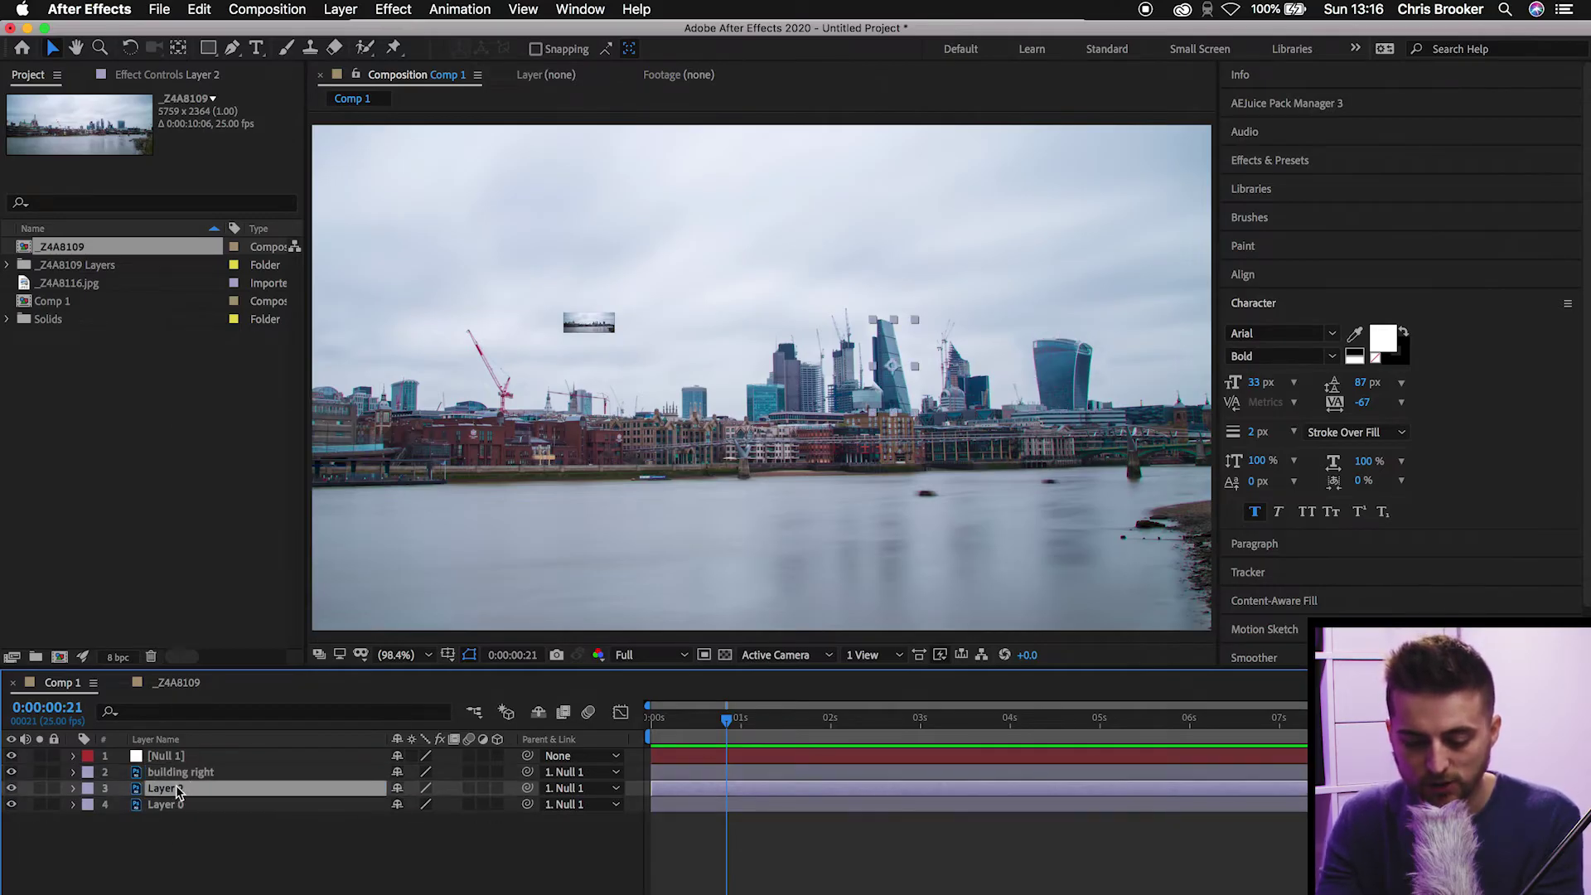
right_click(176, 784)
left_click(244, 890)
type("building left")
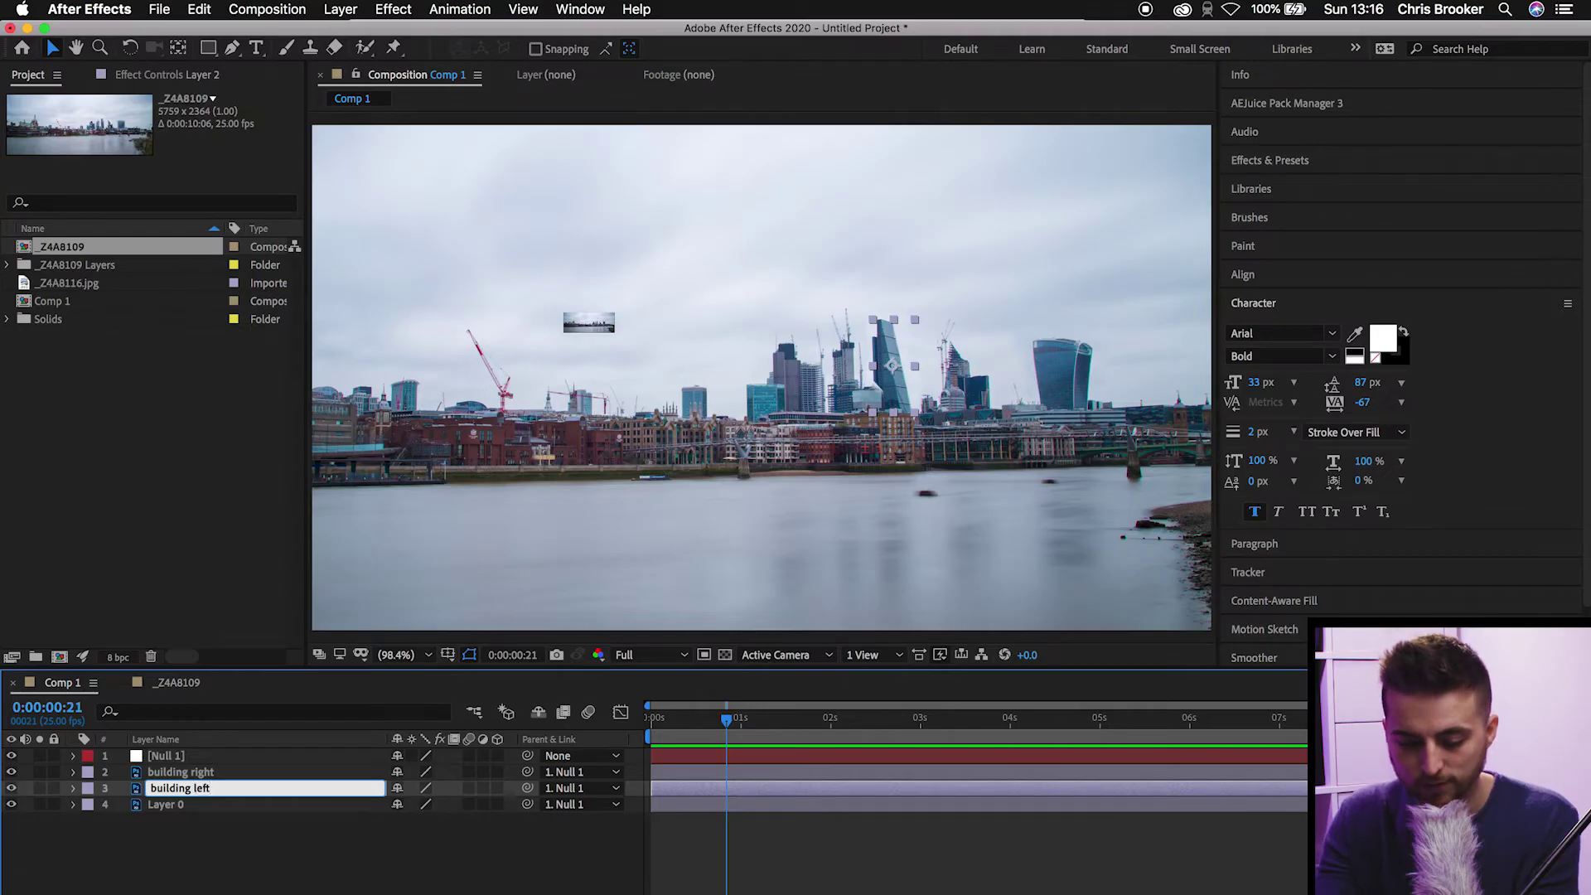
Step: Rename Layer 0 as "background"
left_click(179, 800)
right_click(179, 799)
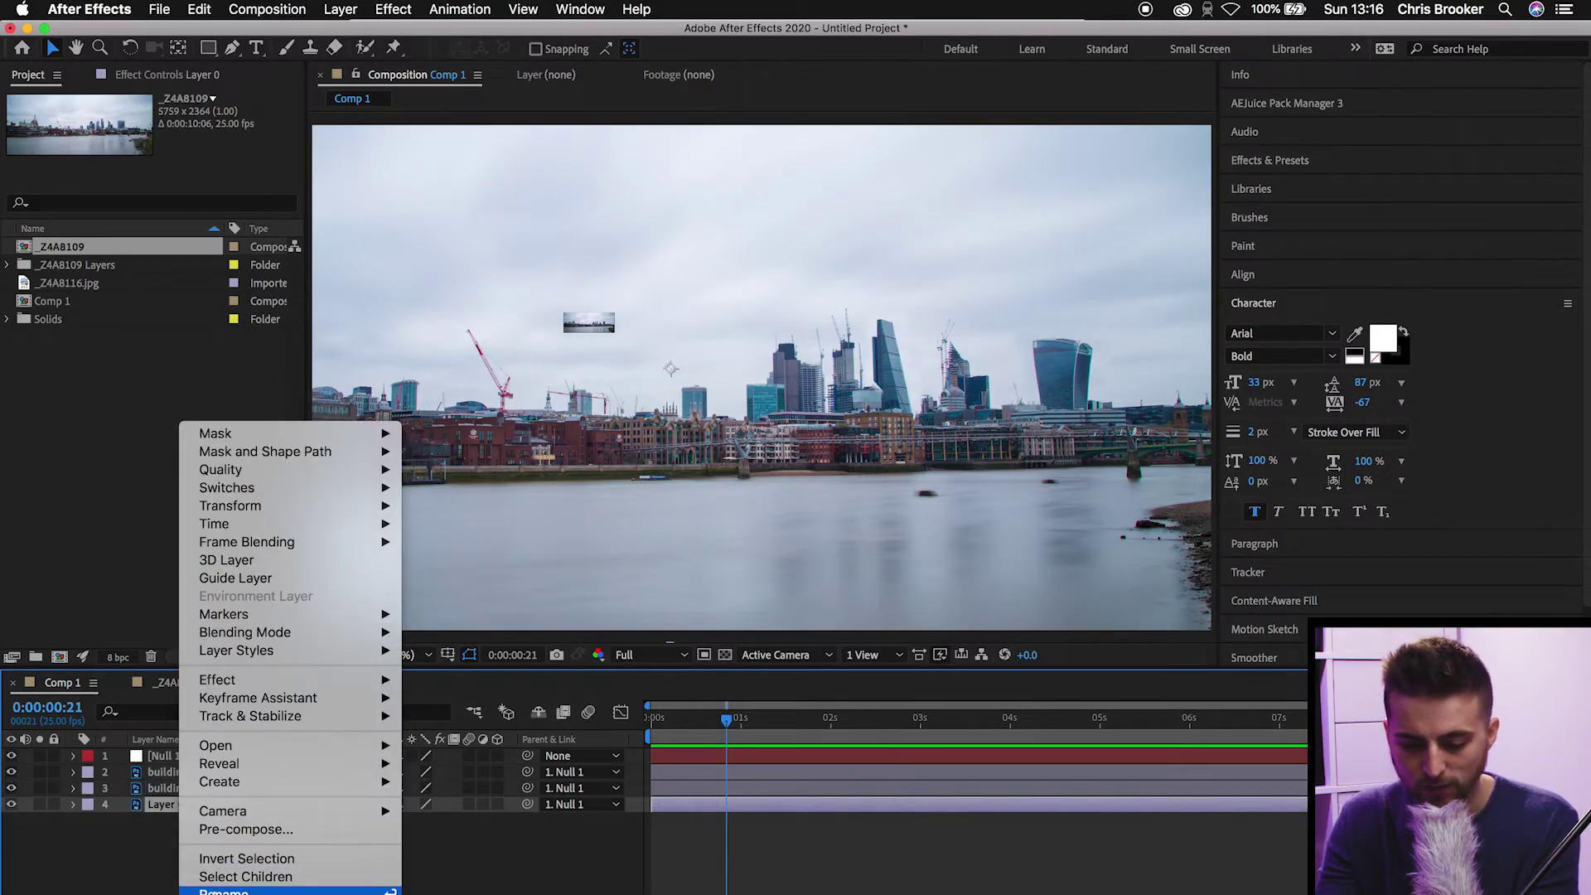
left_click(224, 891)
type("background")
key("Return")
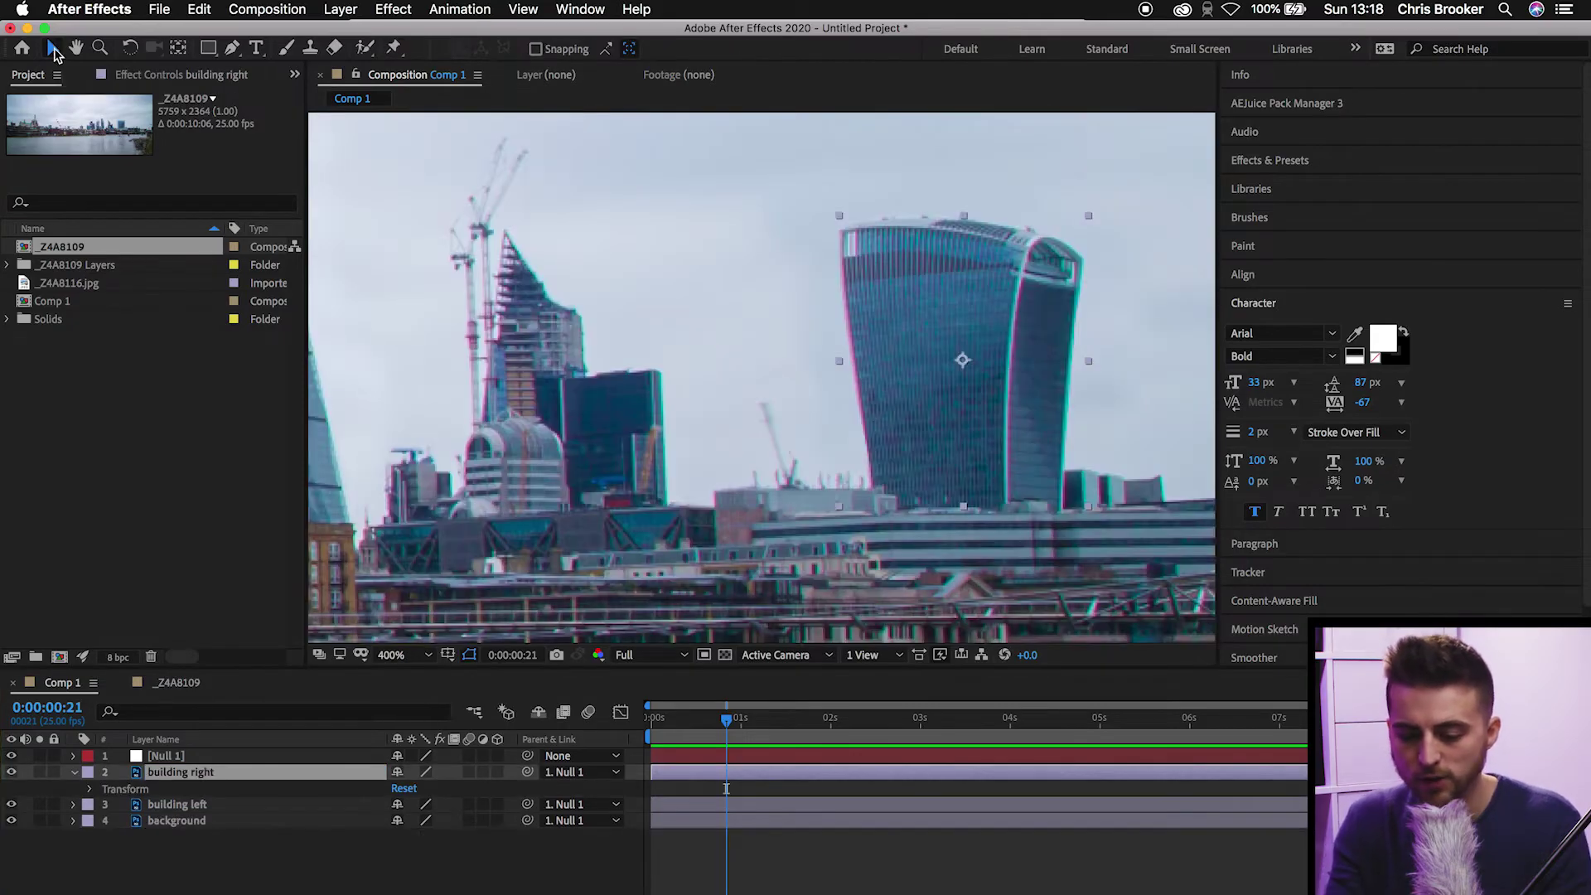
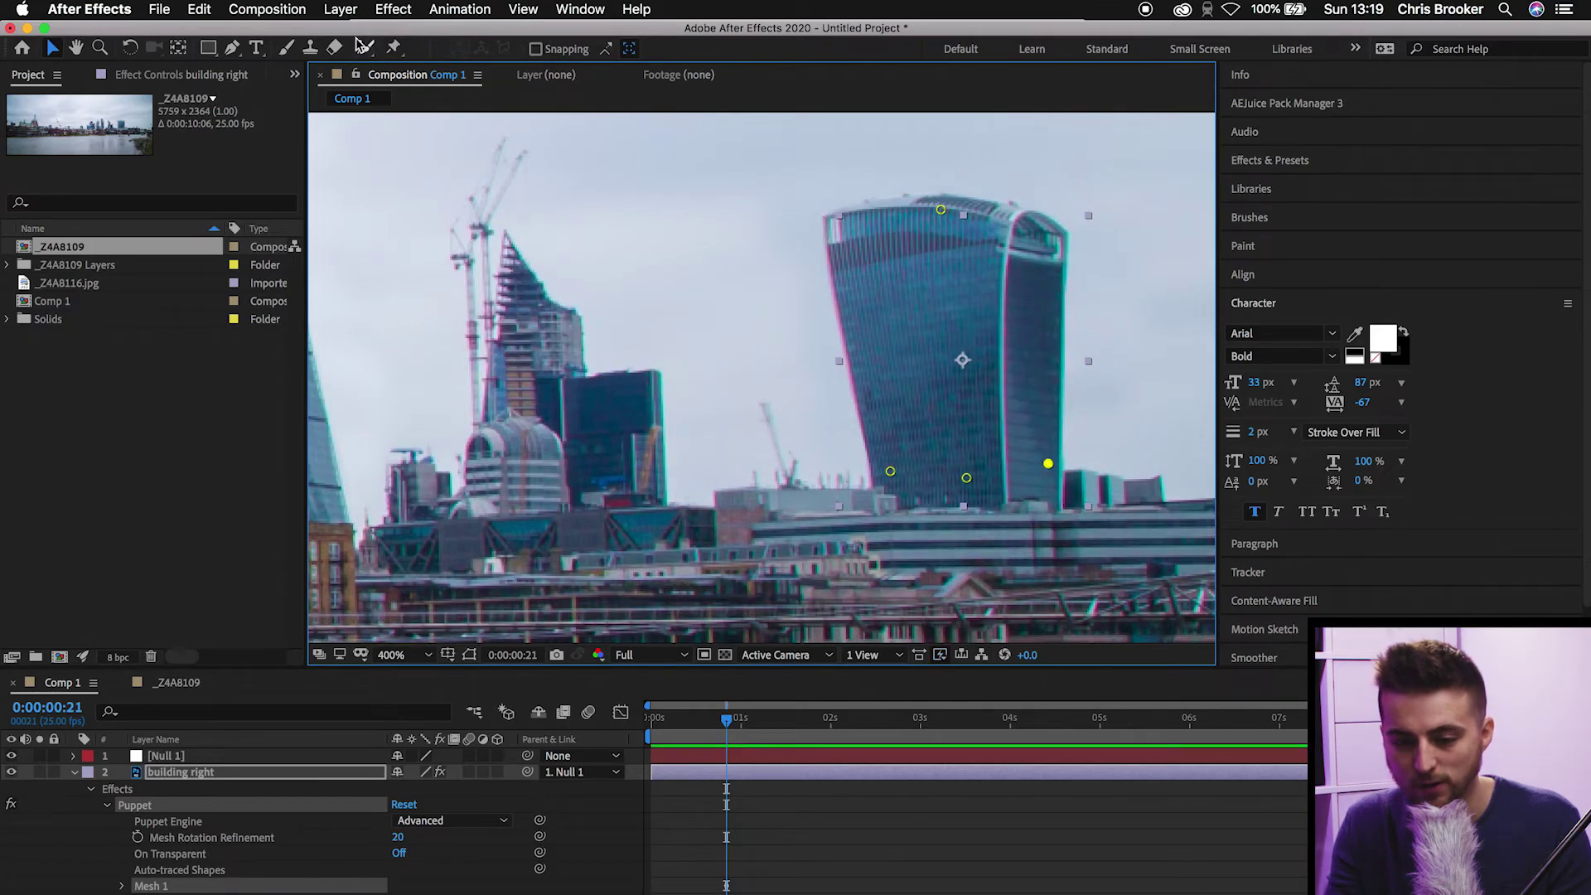
Step: Add a puppet pin at the right building's lower-right corner and bend the tower left using its top pin
left_click(395, 49)
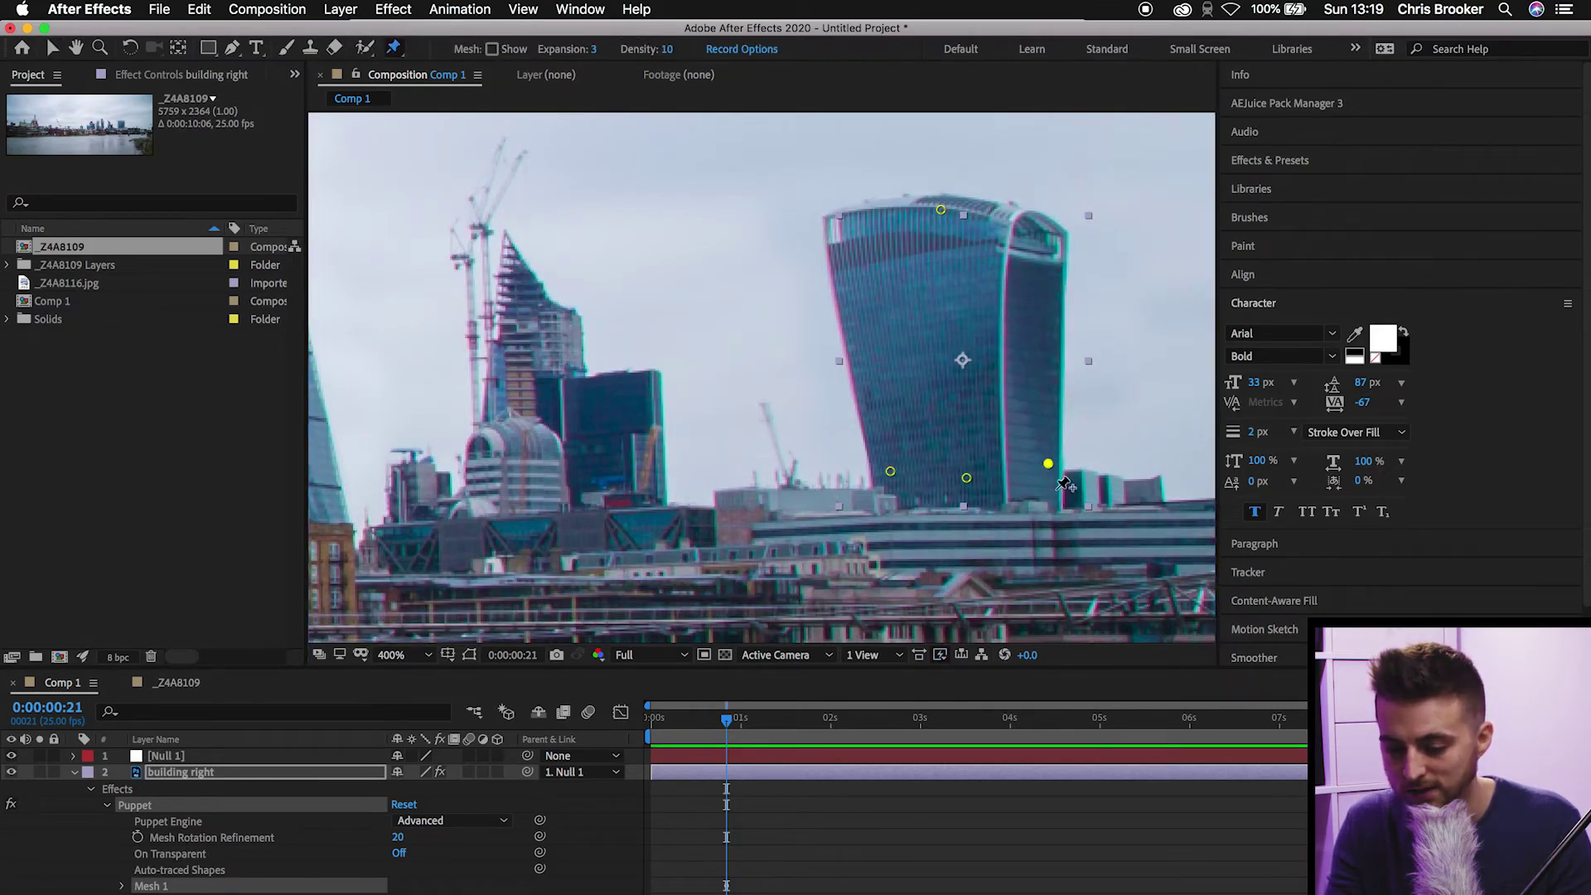
left_click(1054, 489)
left_click(51, 50)
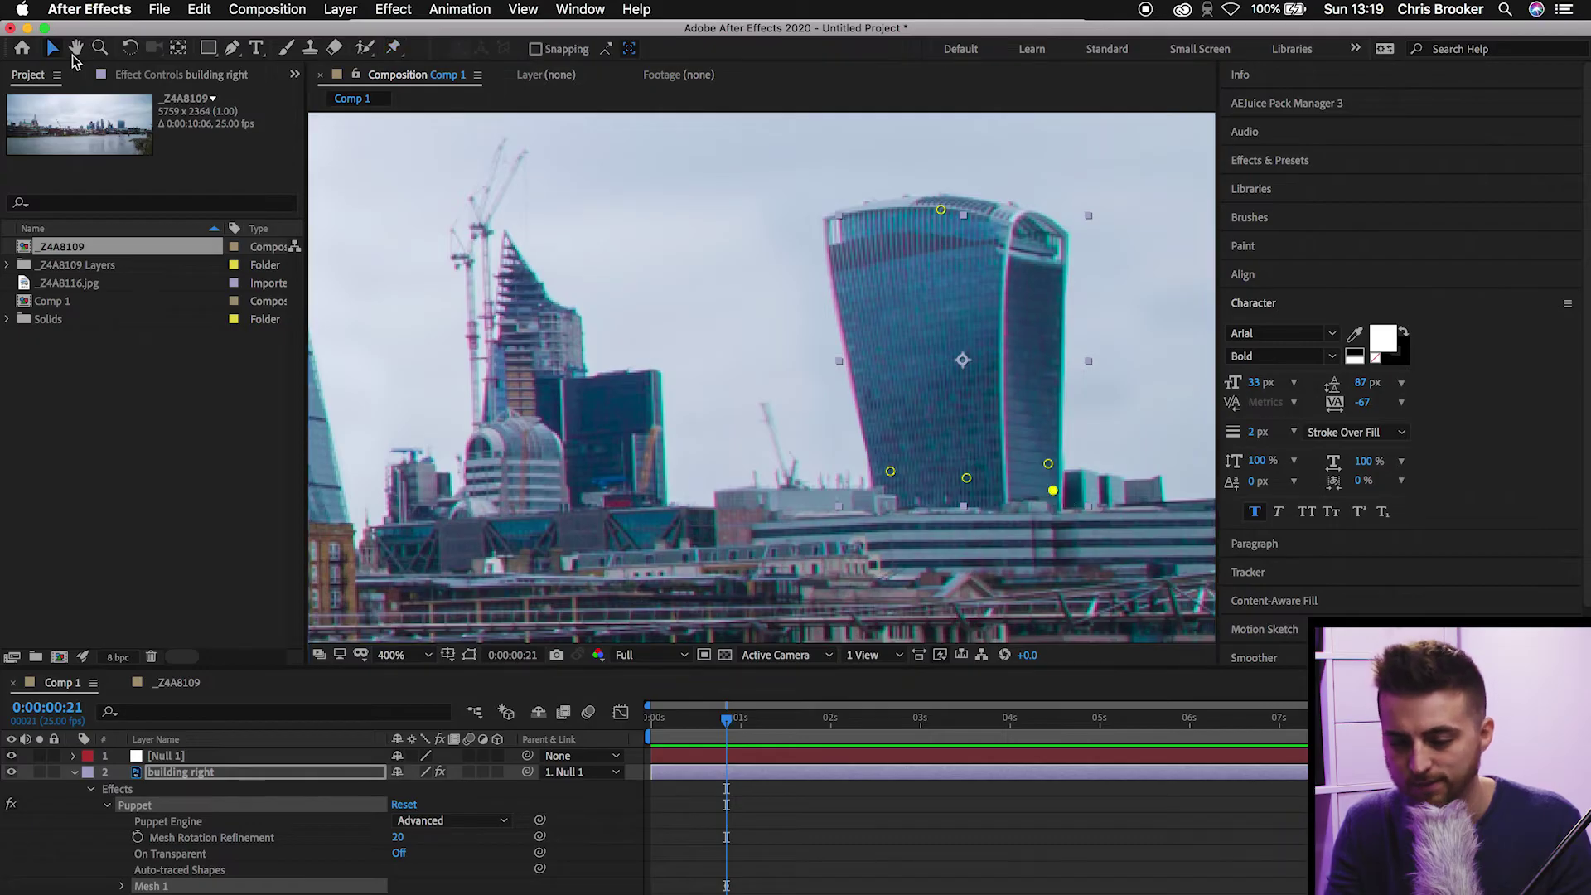
left_click_drag(941, 210, 880, 196)
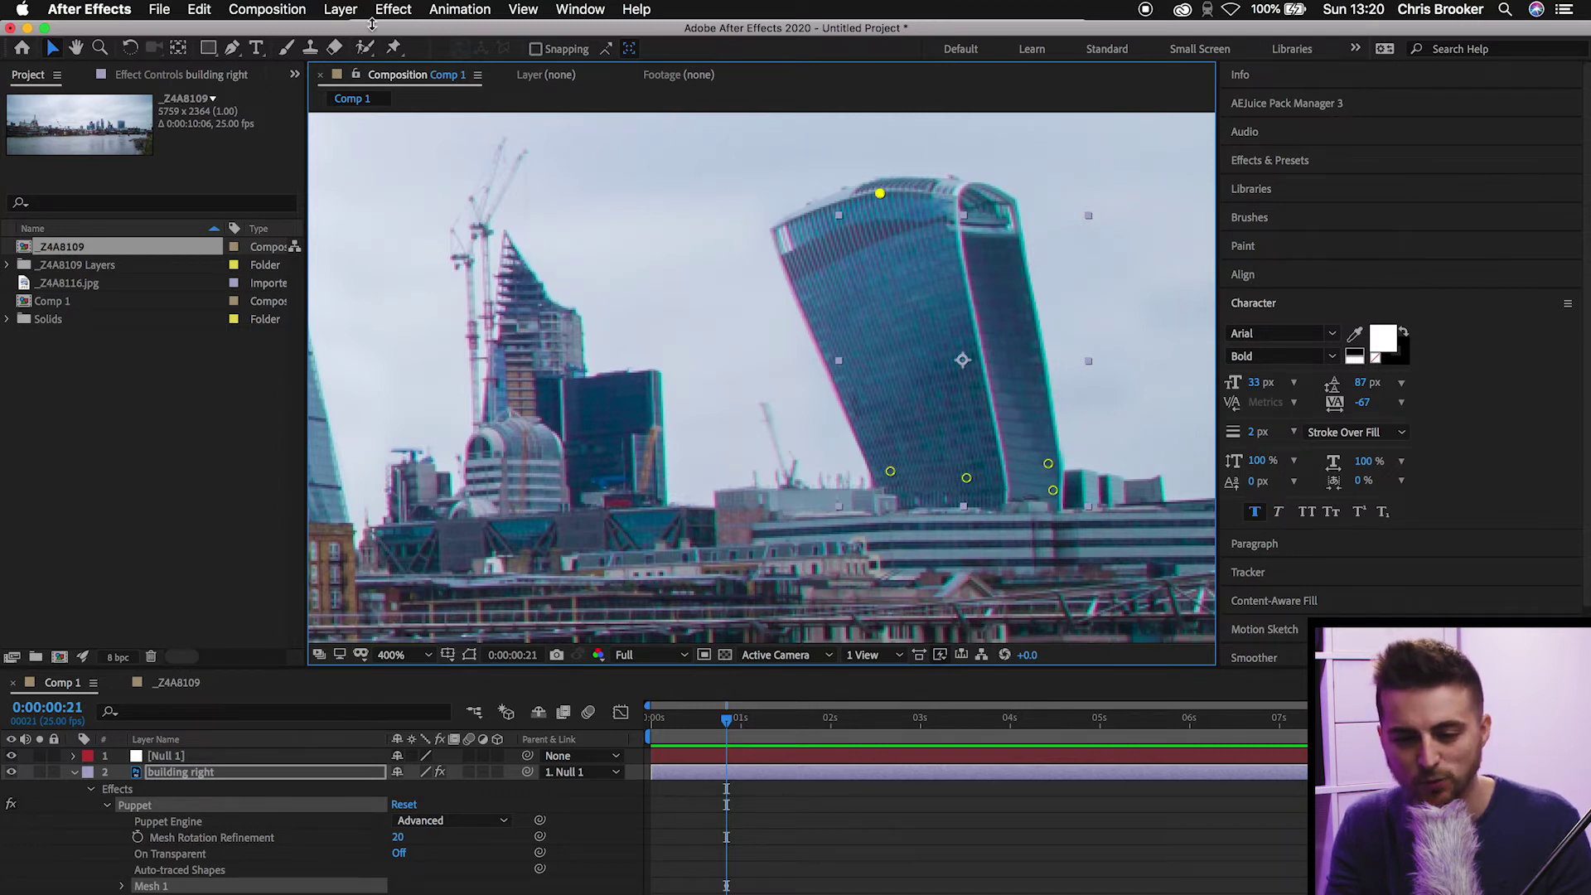
Step: Add another puppet pin along the right building's base and move the top pin back so the tower stands upright
left_click(393, 48)
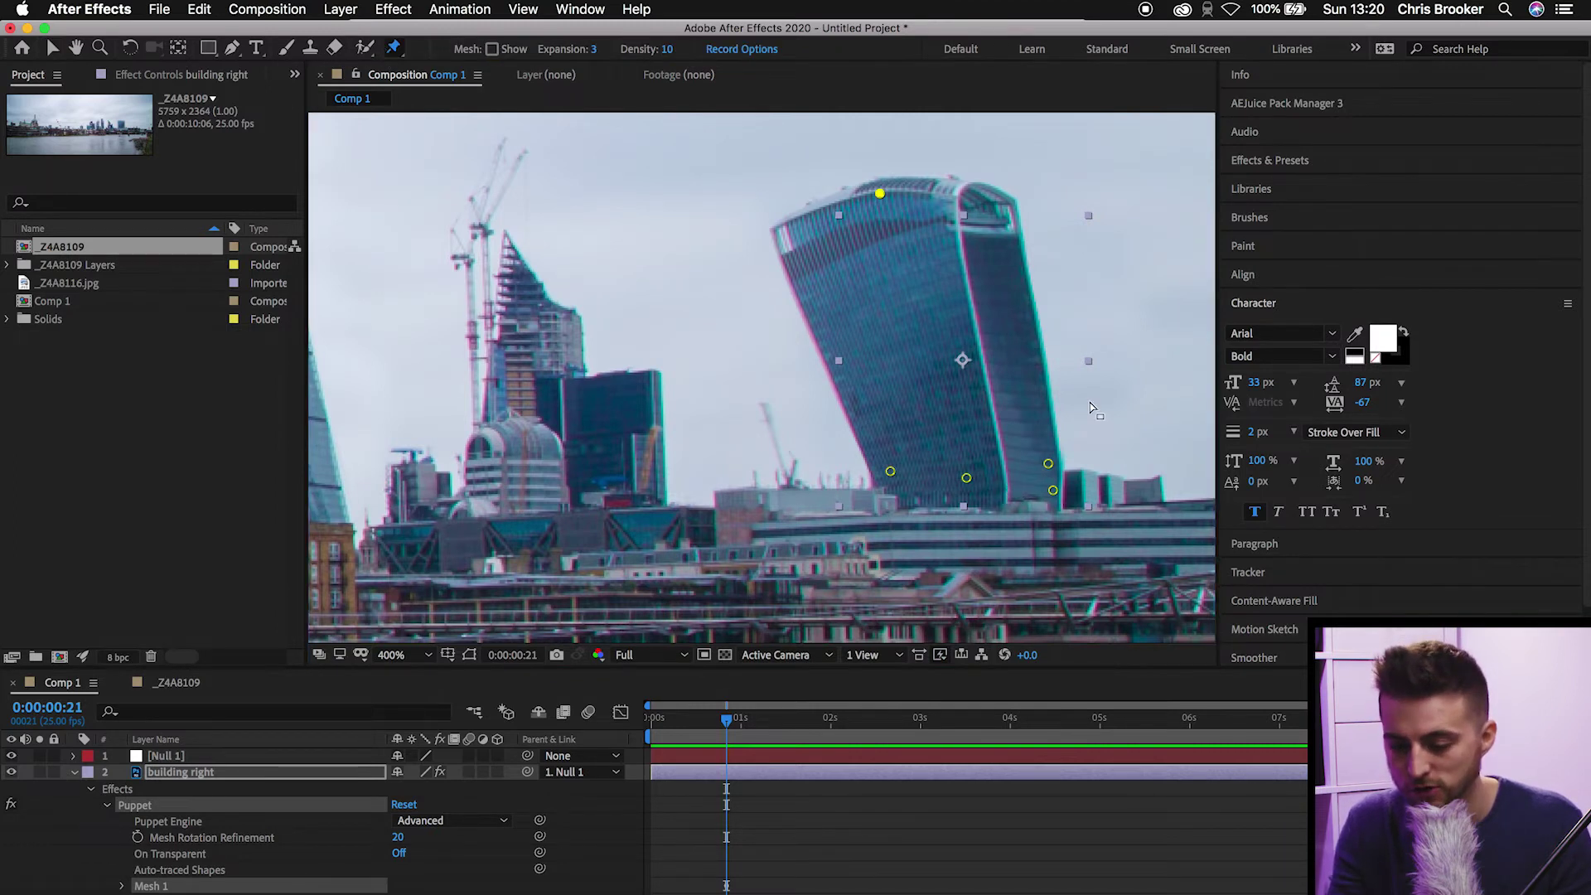
left_click(1004, 483)
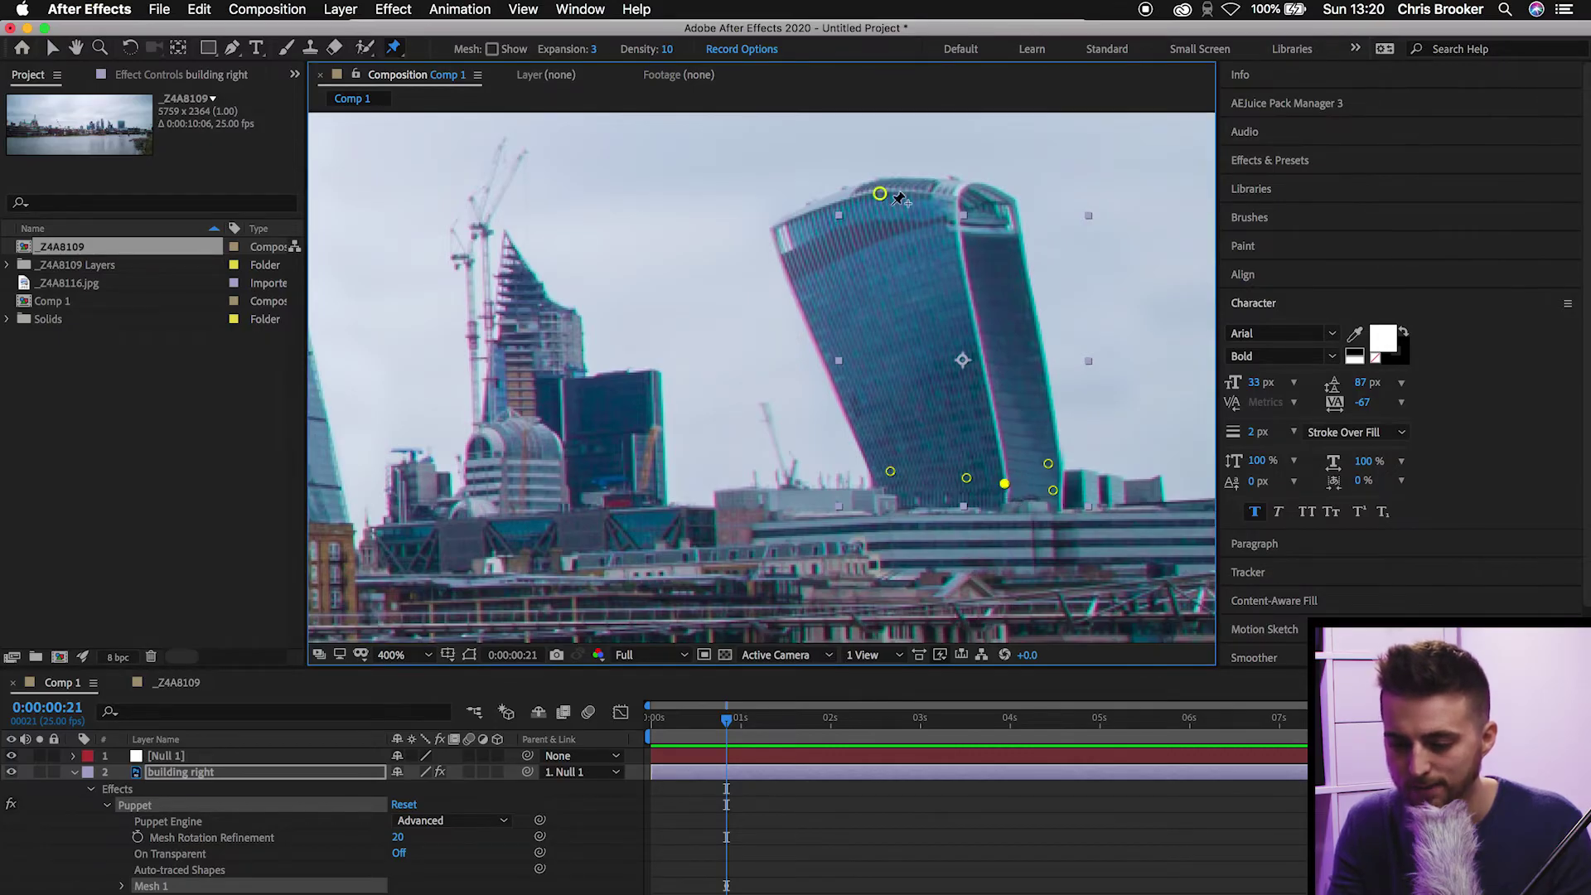
left_click_drag(882, 197, 953, 195)
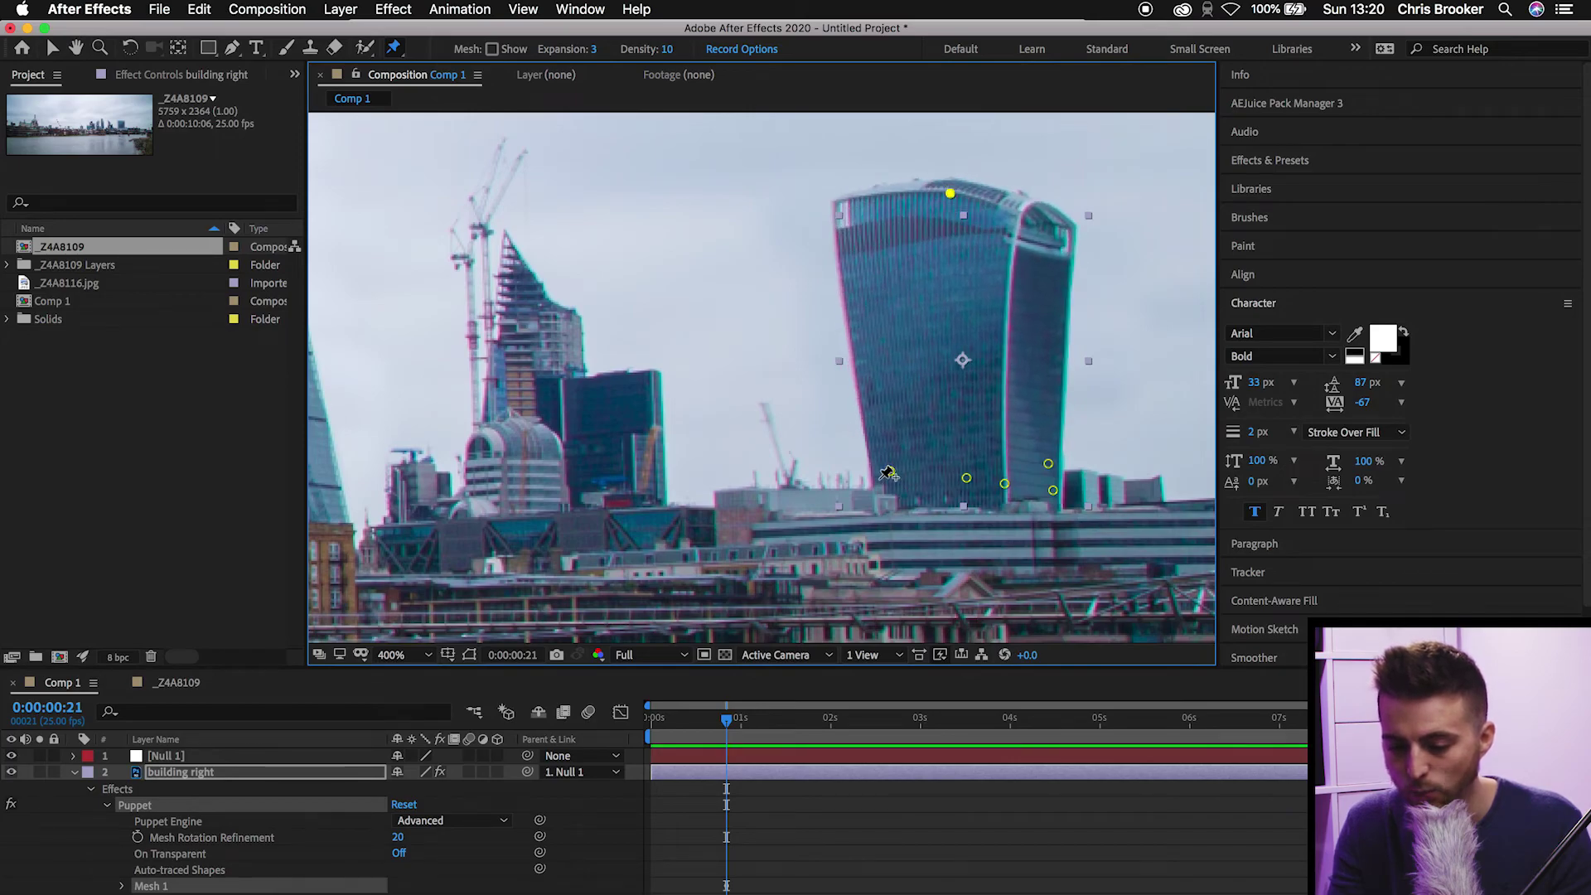
mouse_move(951, 204)
left_mouse_down()
mouse_move(838, 204)
mouse_move(1051, 221)
mouse_move(991, 197)
mouse_move(827, 226)
mouse_move(1046, 220)
mouse_move(978, 189)
mouse_move(918, 229)
mouse_move(974, 163)
mouse_move(808, 255)
mouse_move(997, 184)
mouse_move(952, 225)
mouse_move(1007, 144)
mouse_move(911, 204)
mouse_move(868, 204)
mouse_move(973, 176)
mouse_move(1002, 141)
mouse_move(904, 149)
mouse_move(859, 272)
mouse_move(1058, 202)
mouse_move(957, 219)
left_mouse_up()
Step: Expand the Puppet effect of the building right layer down to the deform pins of Mesh 1
left_click(161, 775)
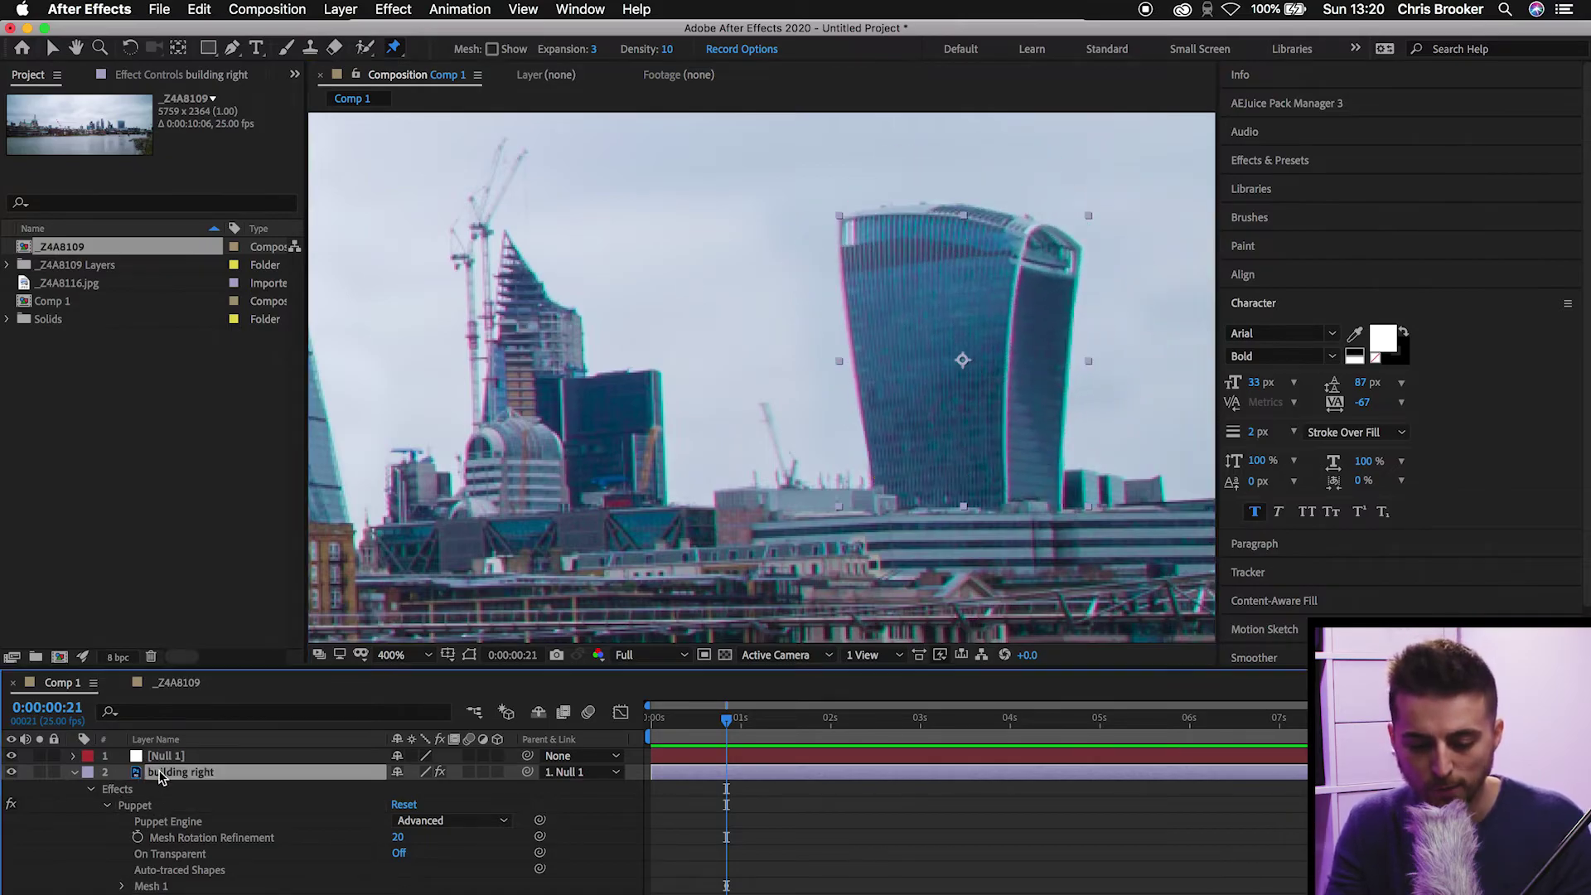
left_click(97, 798)
left_click(91, 789)
left_click(89, 790)
left_click(108, 808)
left_click(108, 808)
scroll(107, 809, "down", 2)
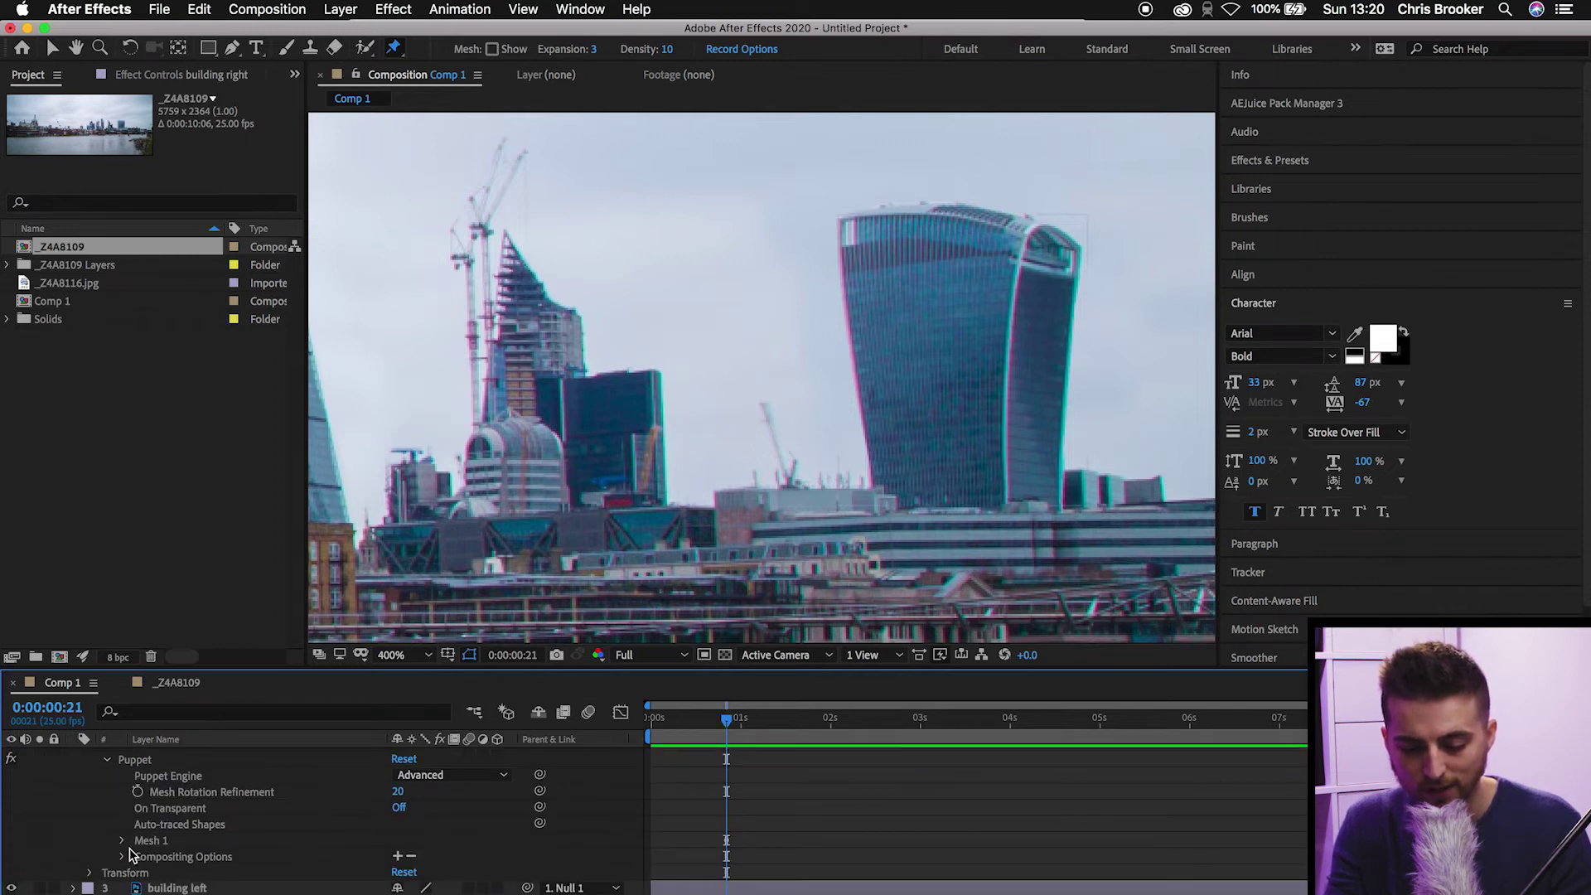
left_click(123, 842)
left_click(140, 890)
scroll(138, 889, "down", 3)
Step: Select the deform pins one after another to identify the tower's top pin, and expand the properties of Puppet Pin 4
left_click(209, 810)
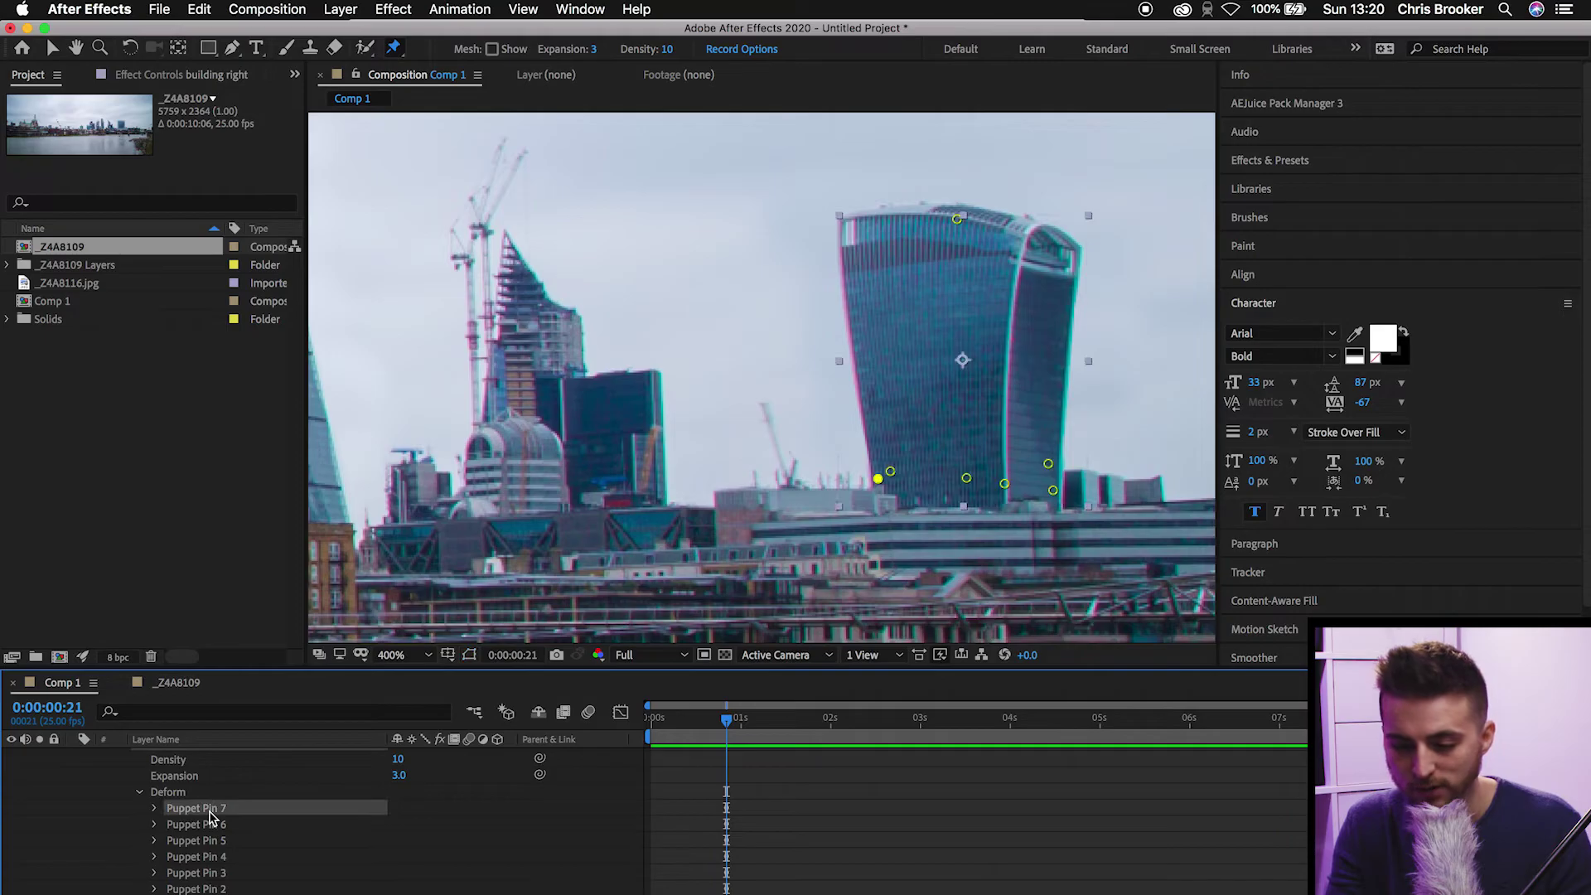
left_click(213, 826)
left_click(213, 841)
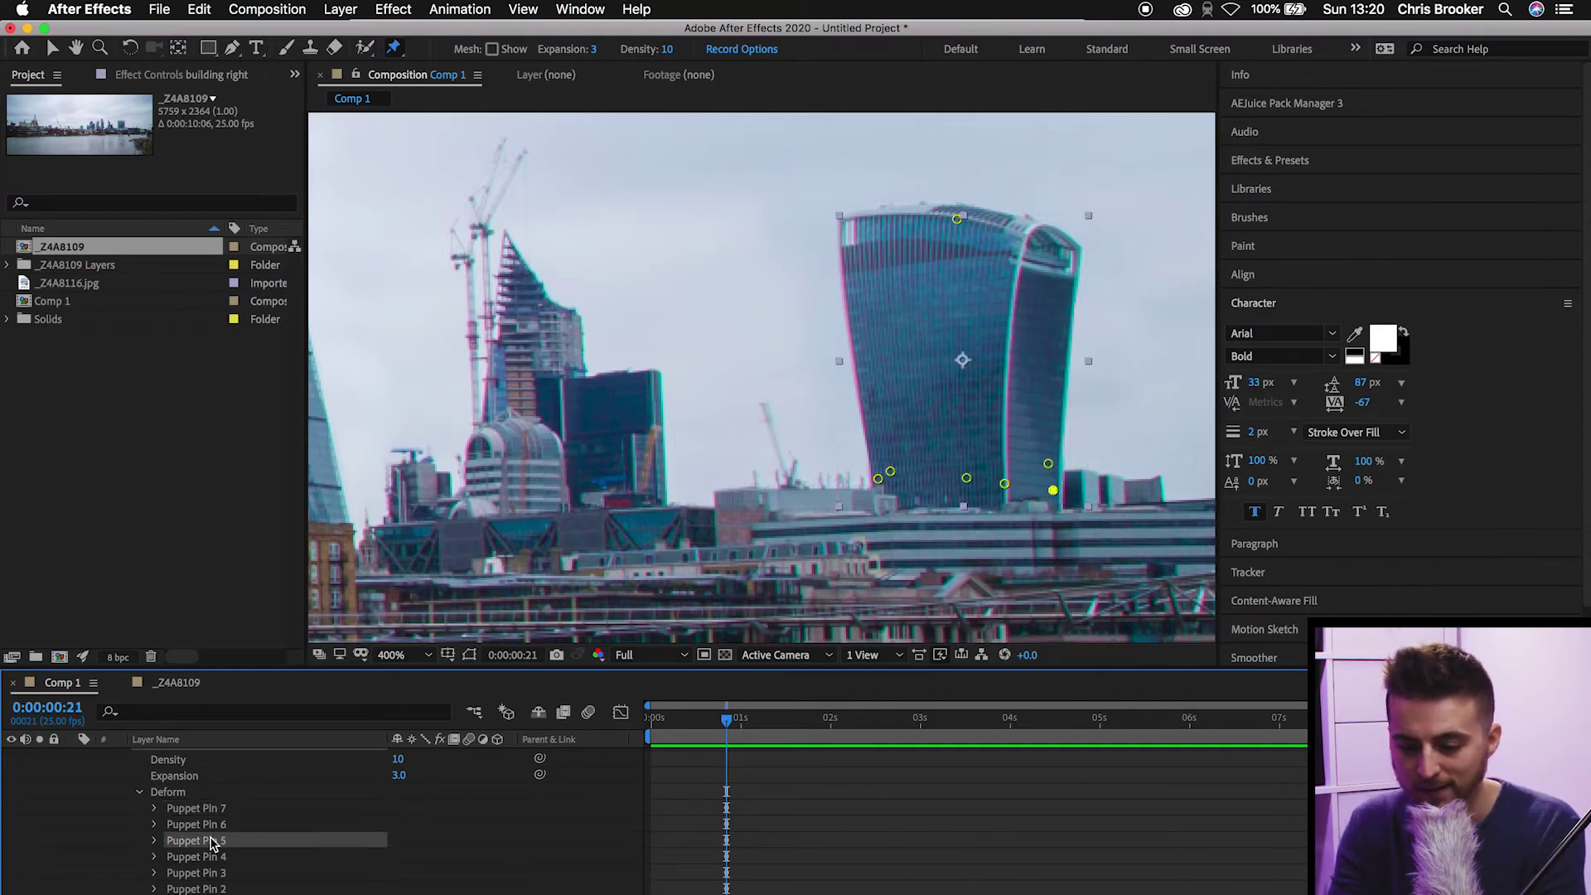
left_click(213, 858)
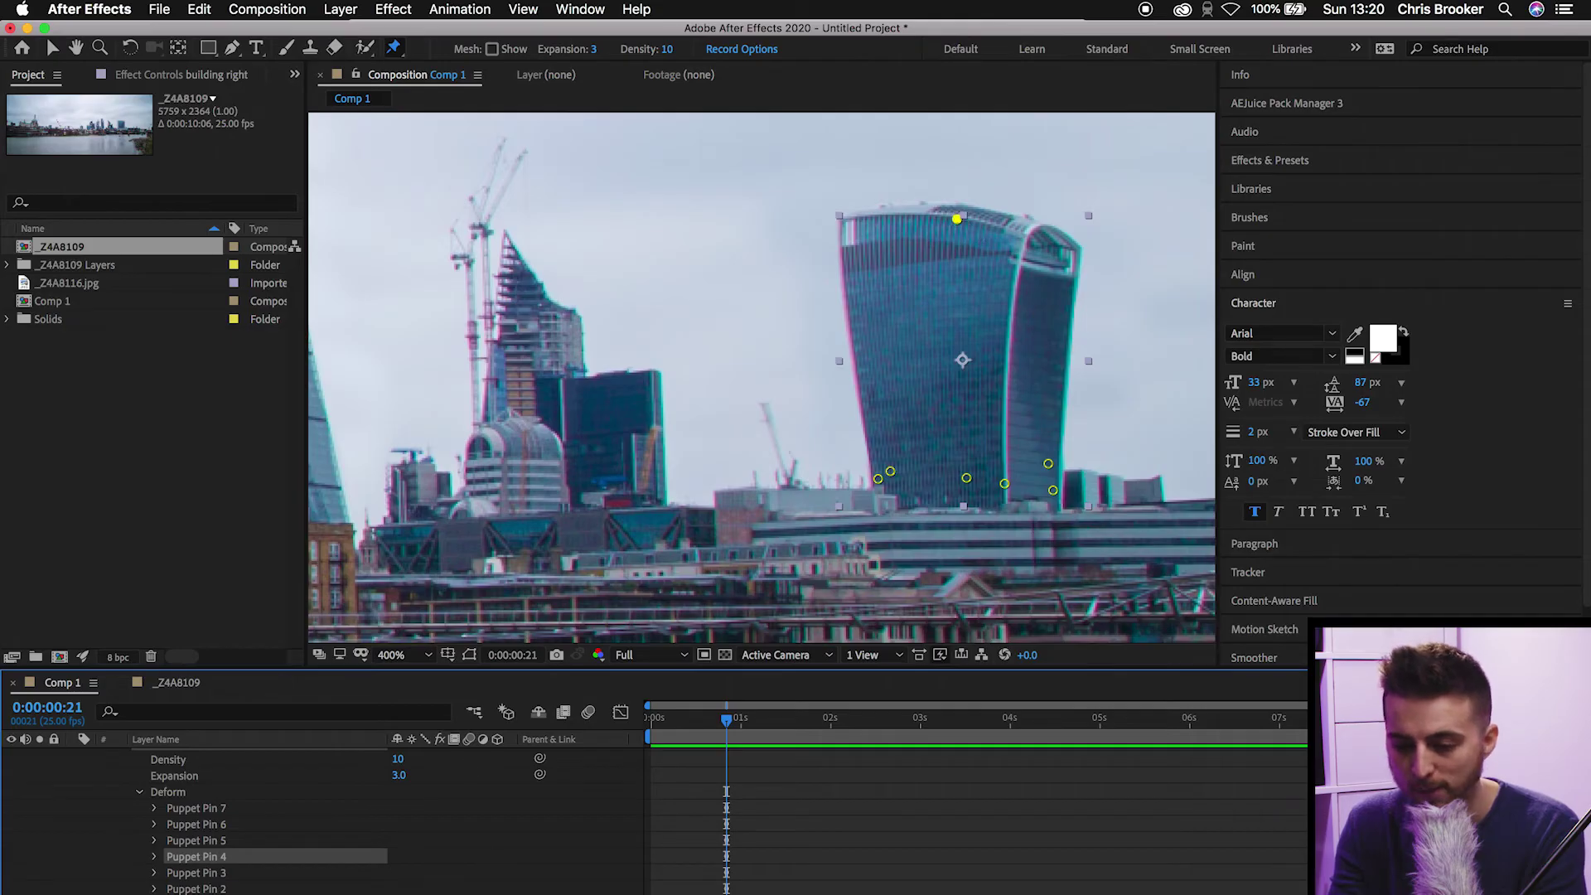
left_click(155, 858)
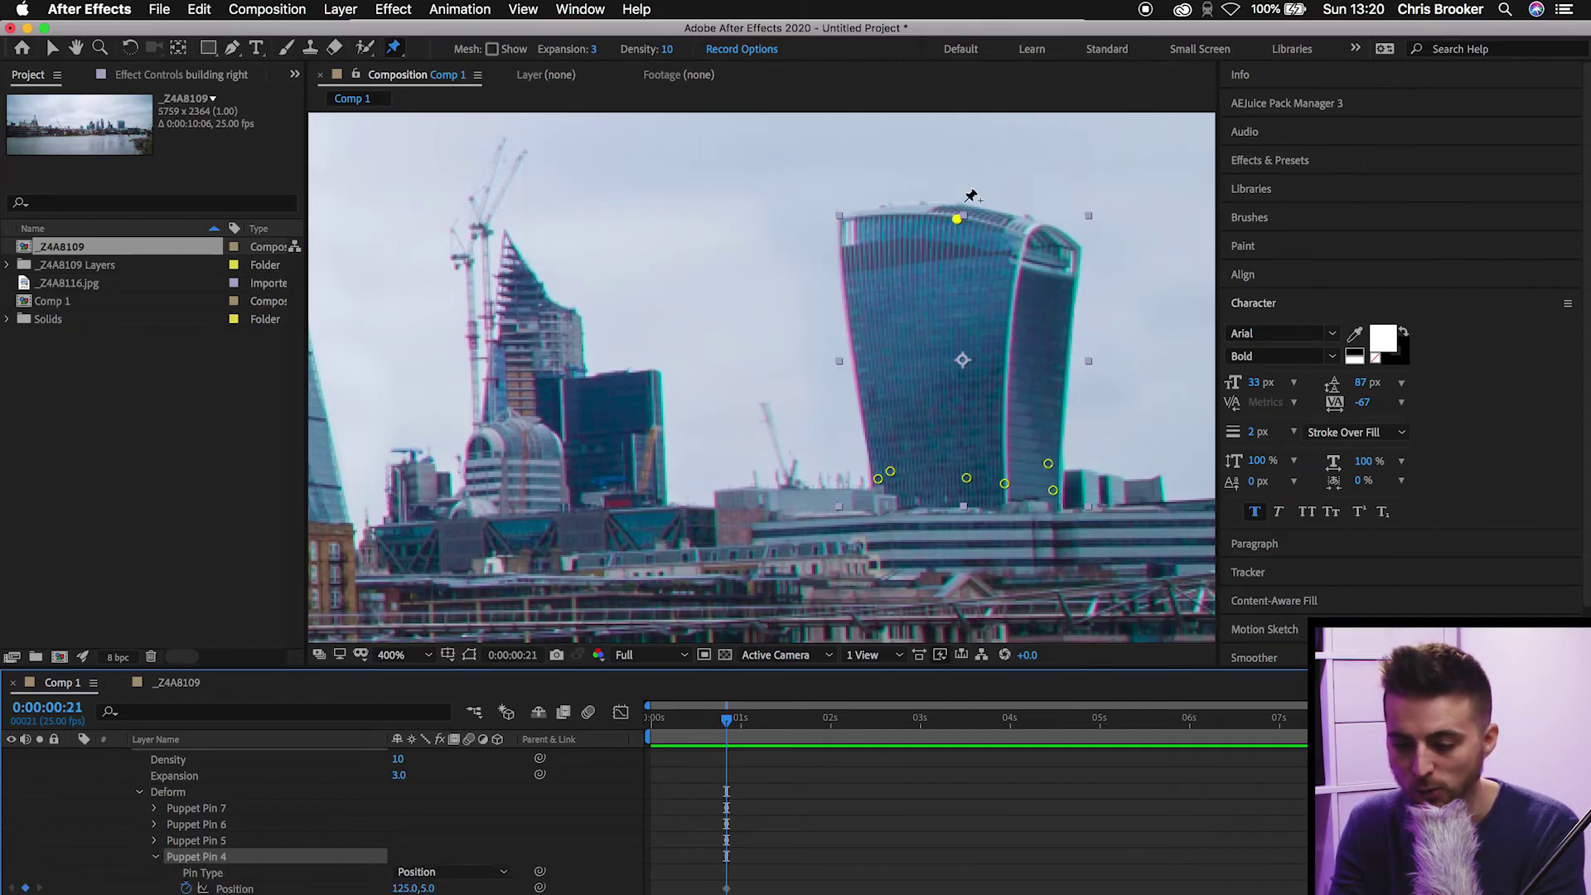
Step: Clear the top pin's existing Position keyframe and set a new one at 0:00:00:00 with the tower upright
left_click_drag(700, 725, 630, 721)
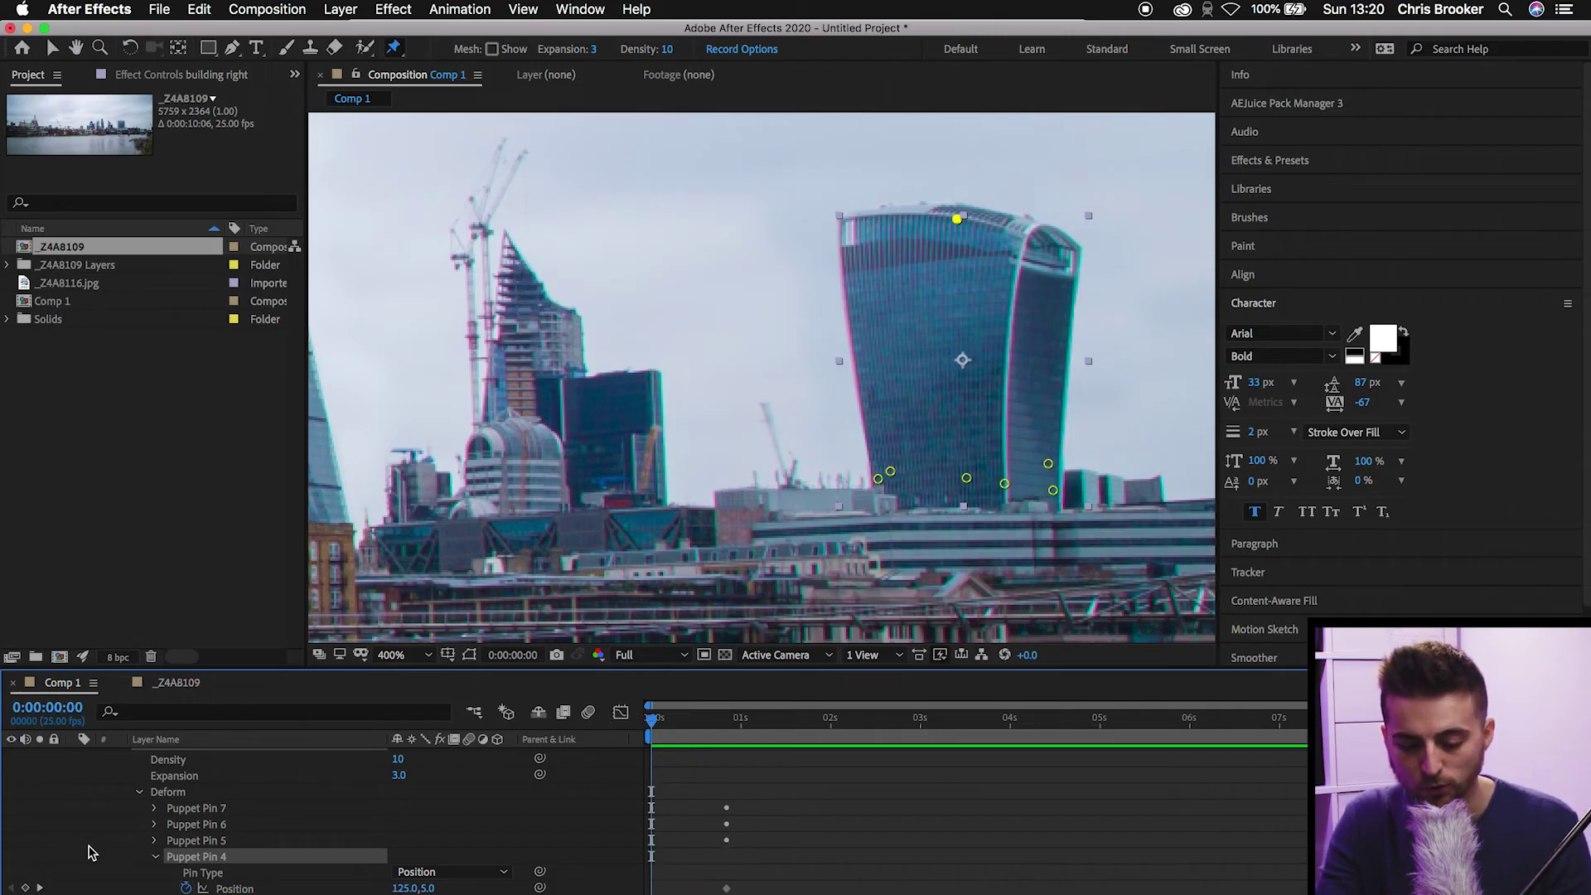
scroll(148, 856, "down", 2)
left_click(728, 860)
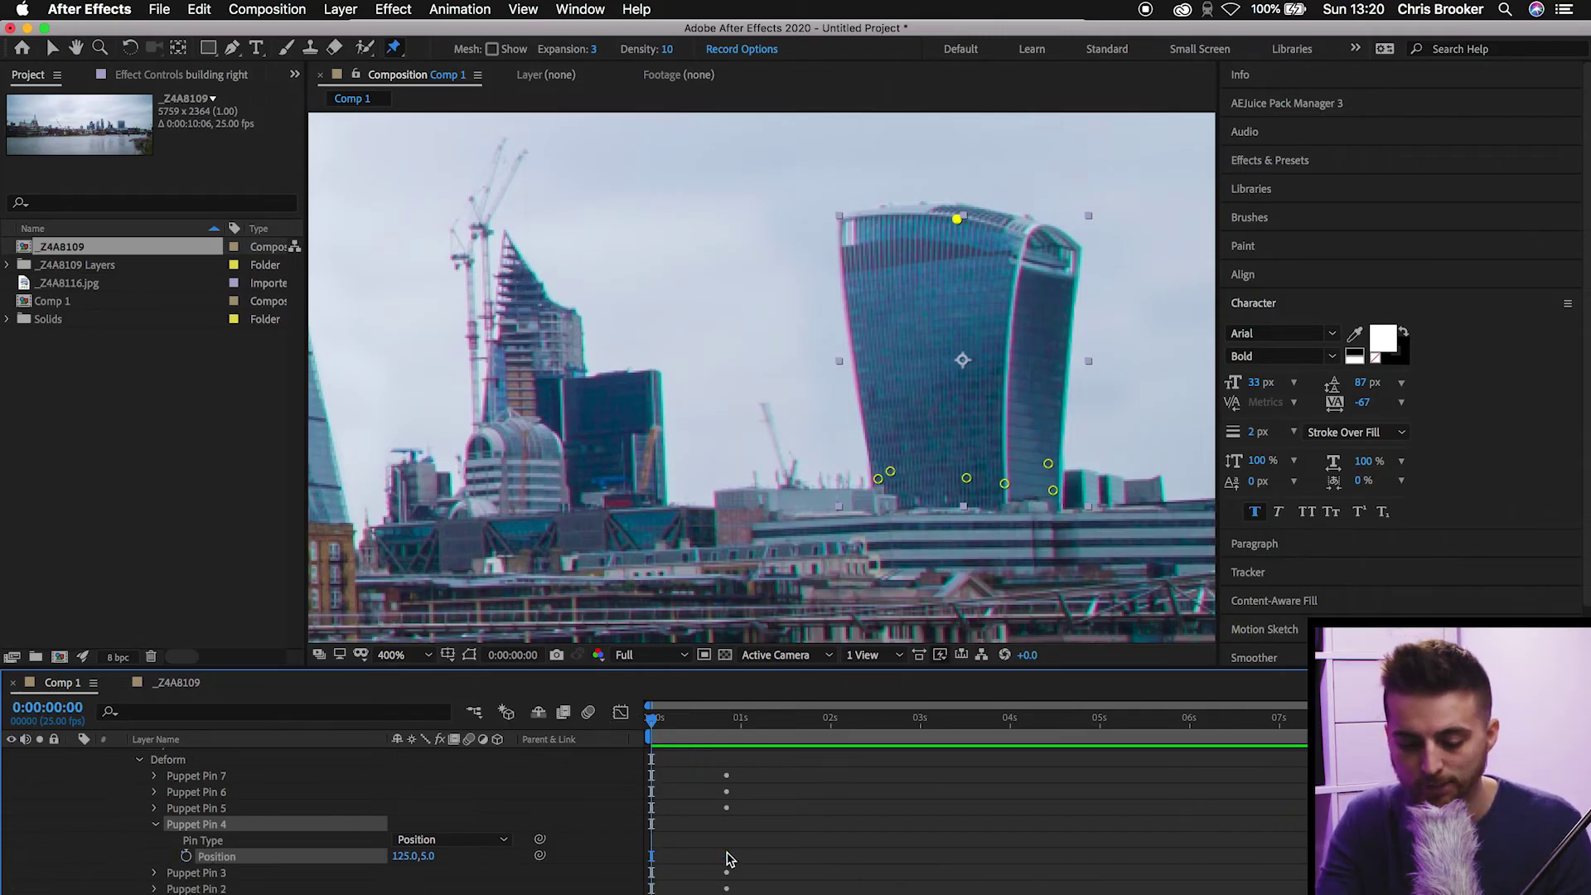
left_click(186, 856)
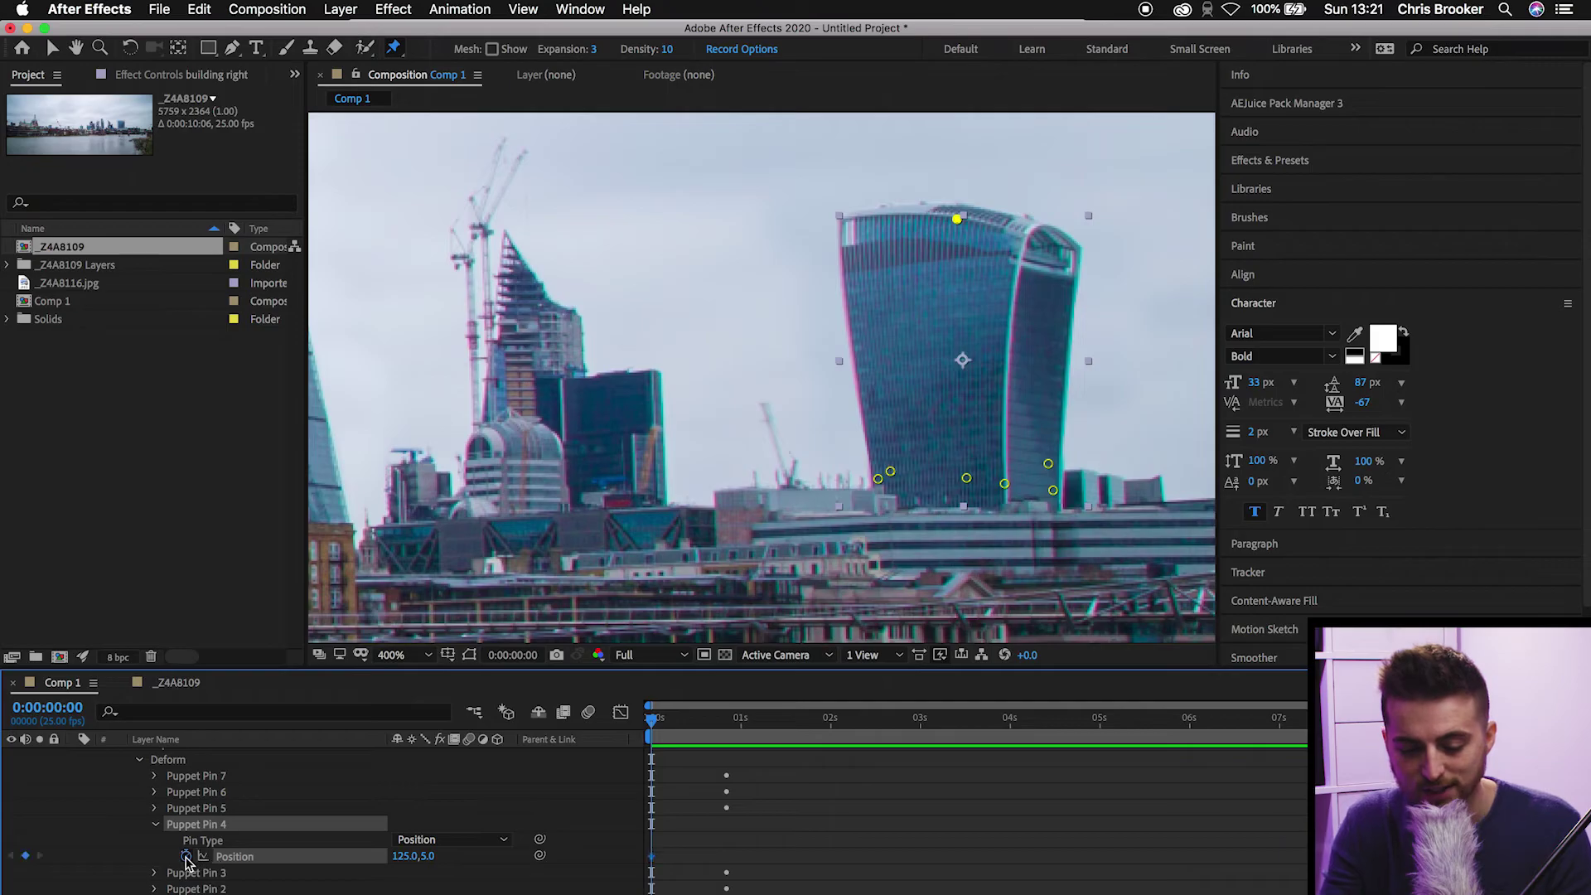
Step: At 0:00:01:00, move the top pin to Position 33.0, 6.0 so the tower leans left
left_click_drag(665, 736, 743, 727)
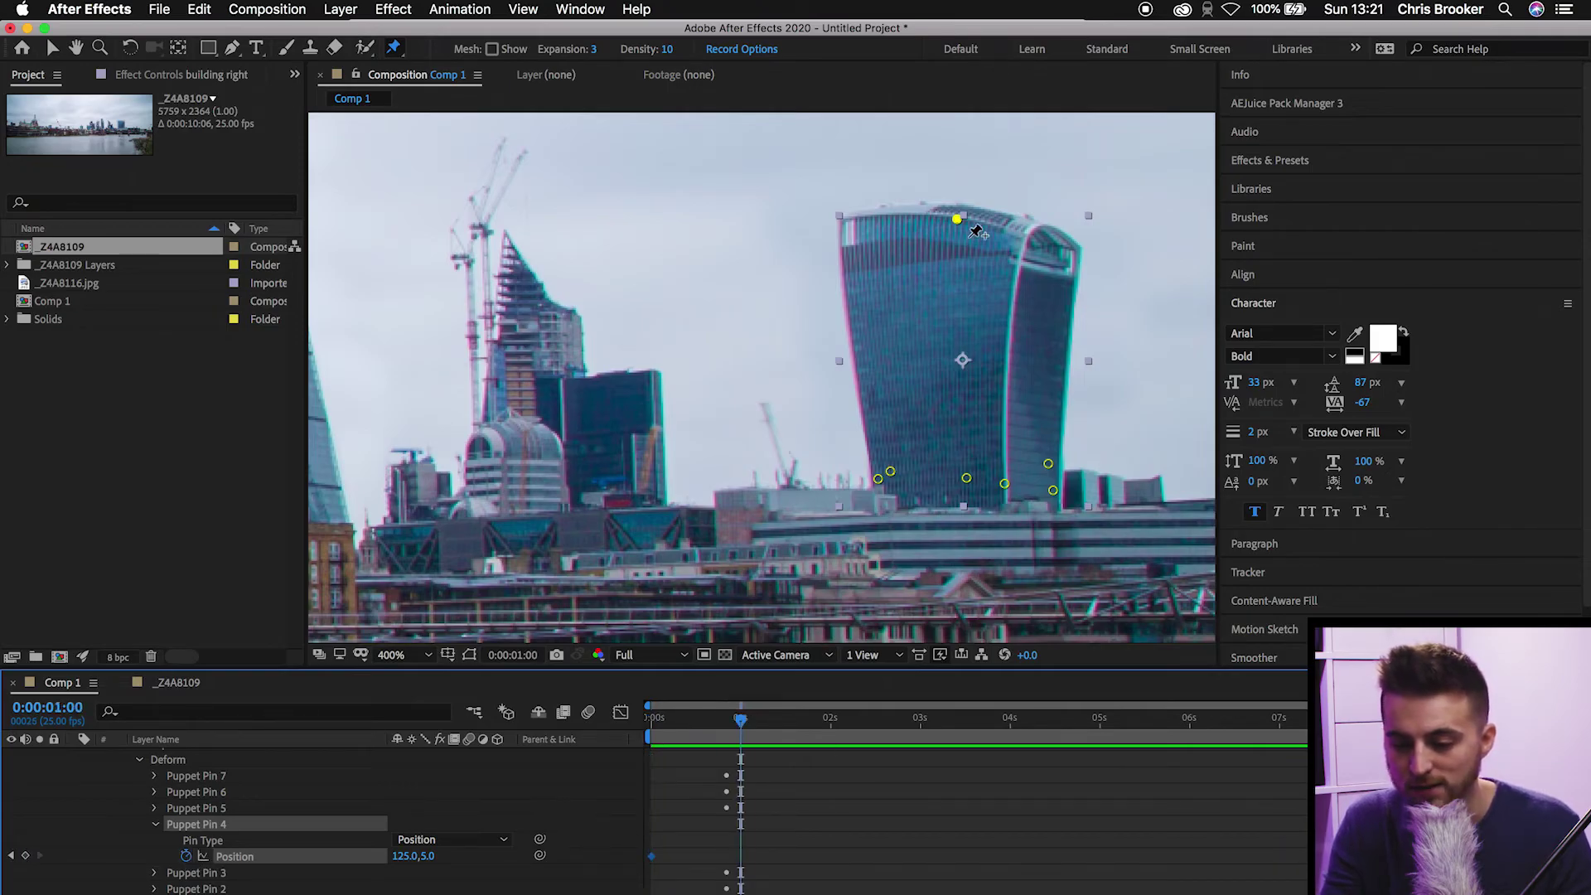
key("v")
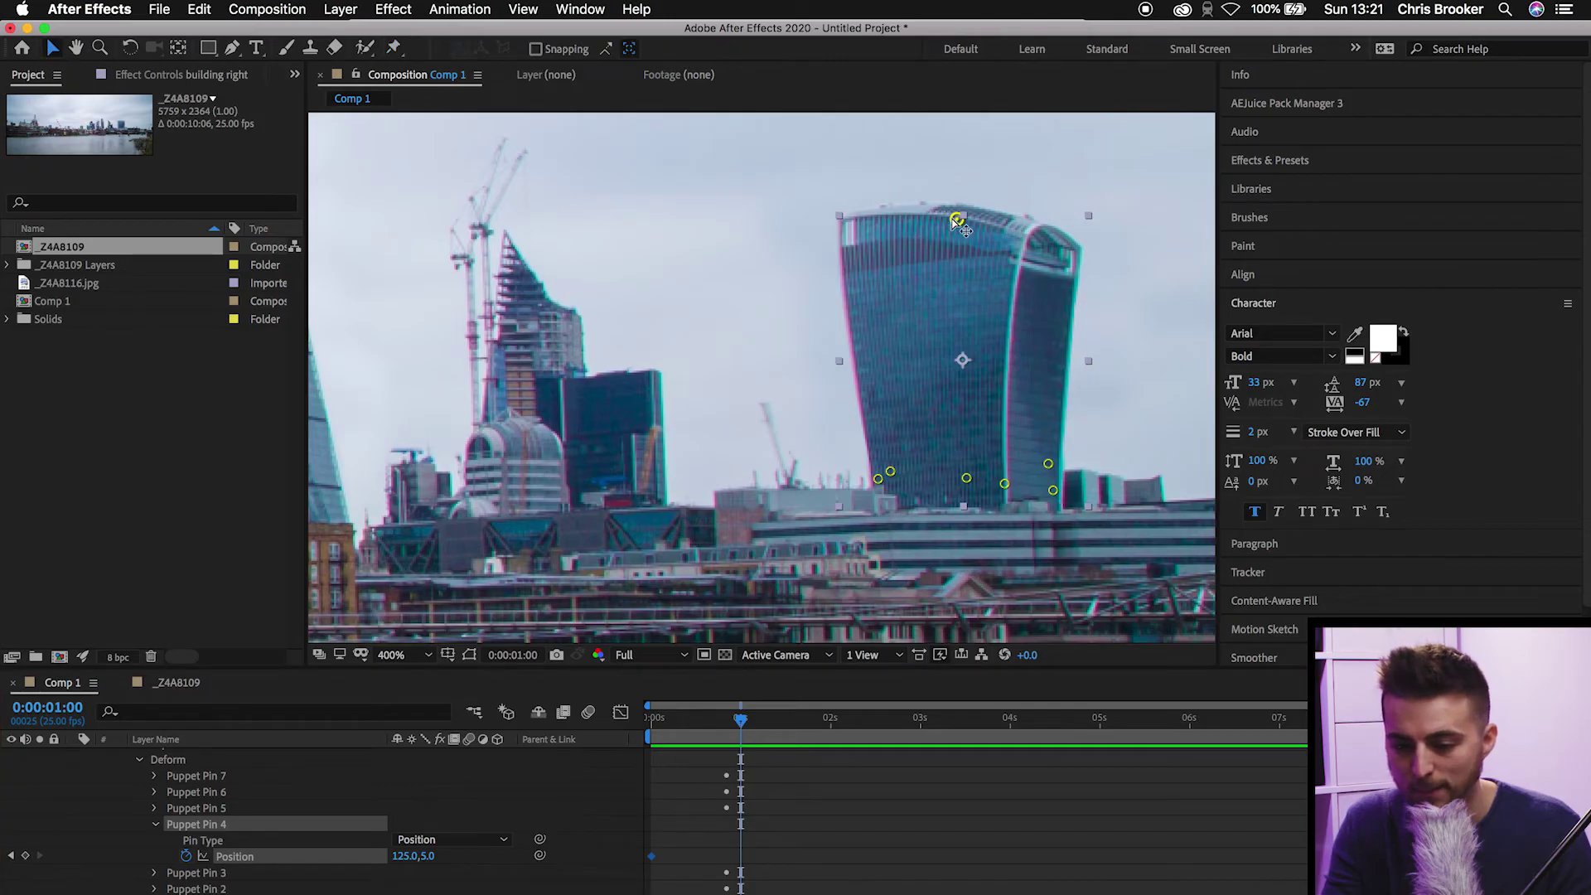
left_click_drag(957, 221, 870, 220)
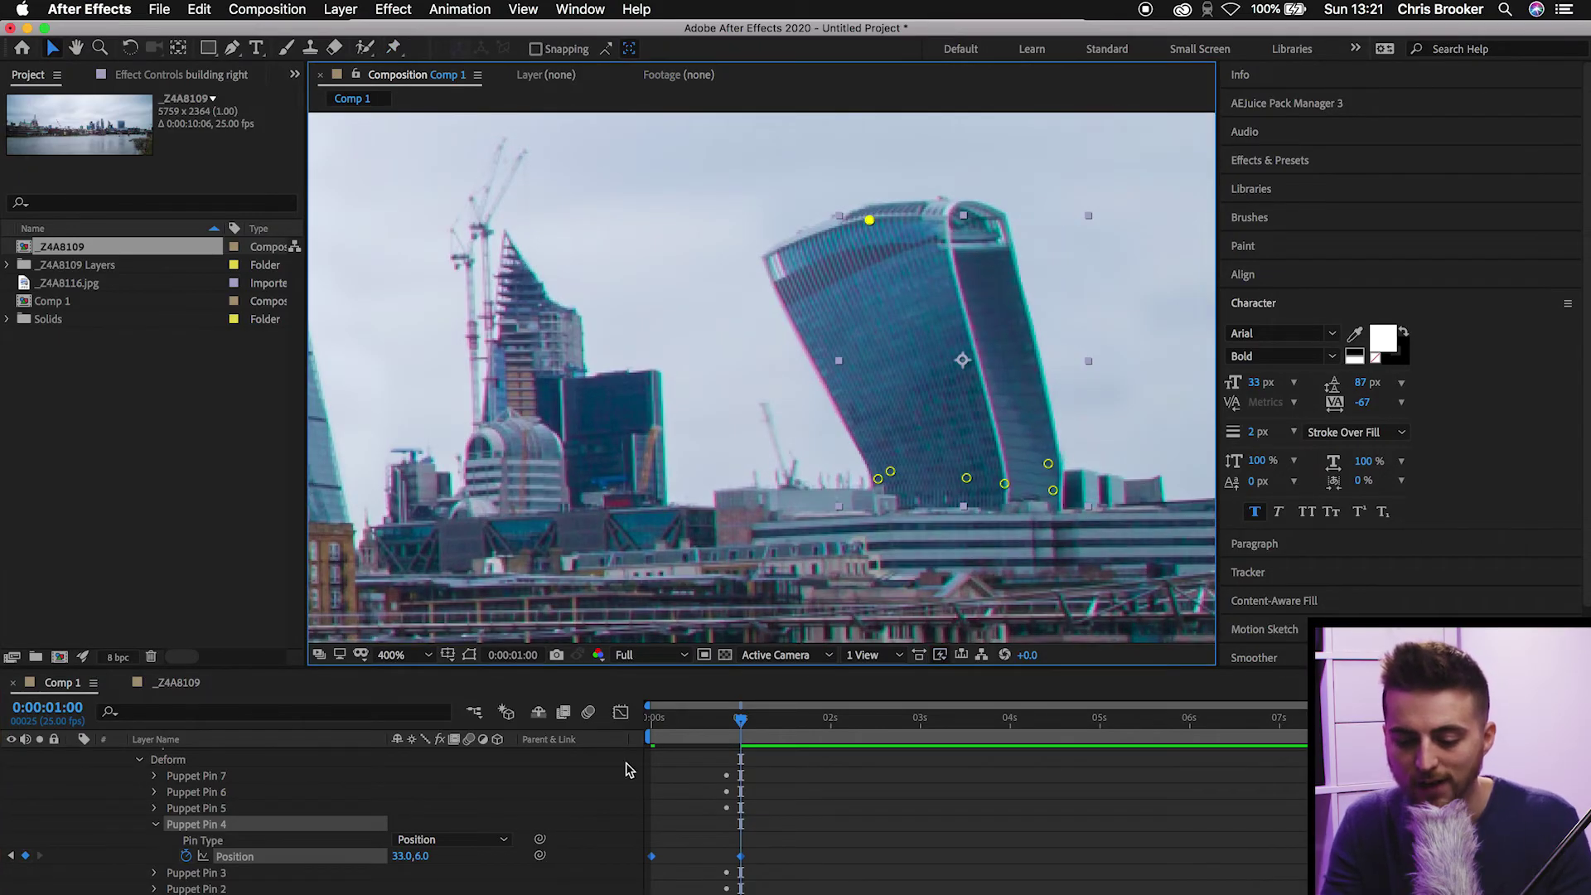
Step: Play the tower's left lean from the start several times and scrub through it to judge its speed
left_click_drag(684, 715, 547, 716)
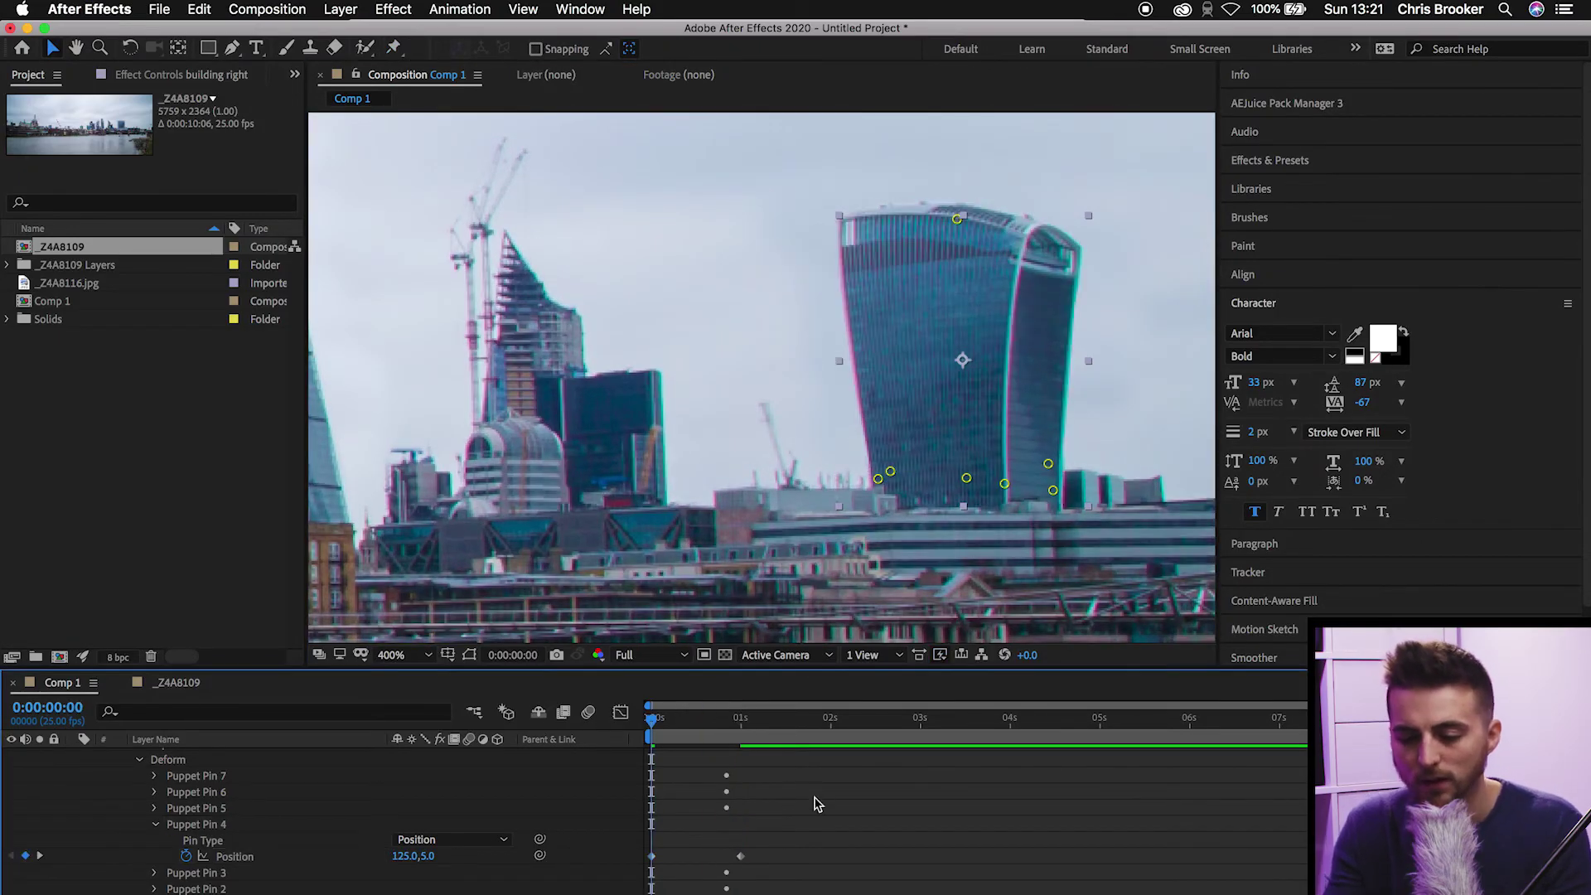
key("space")
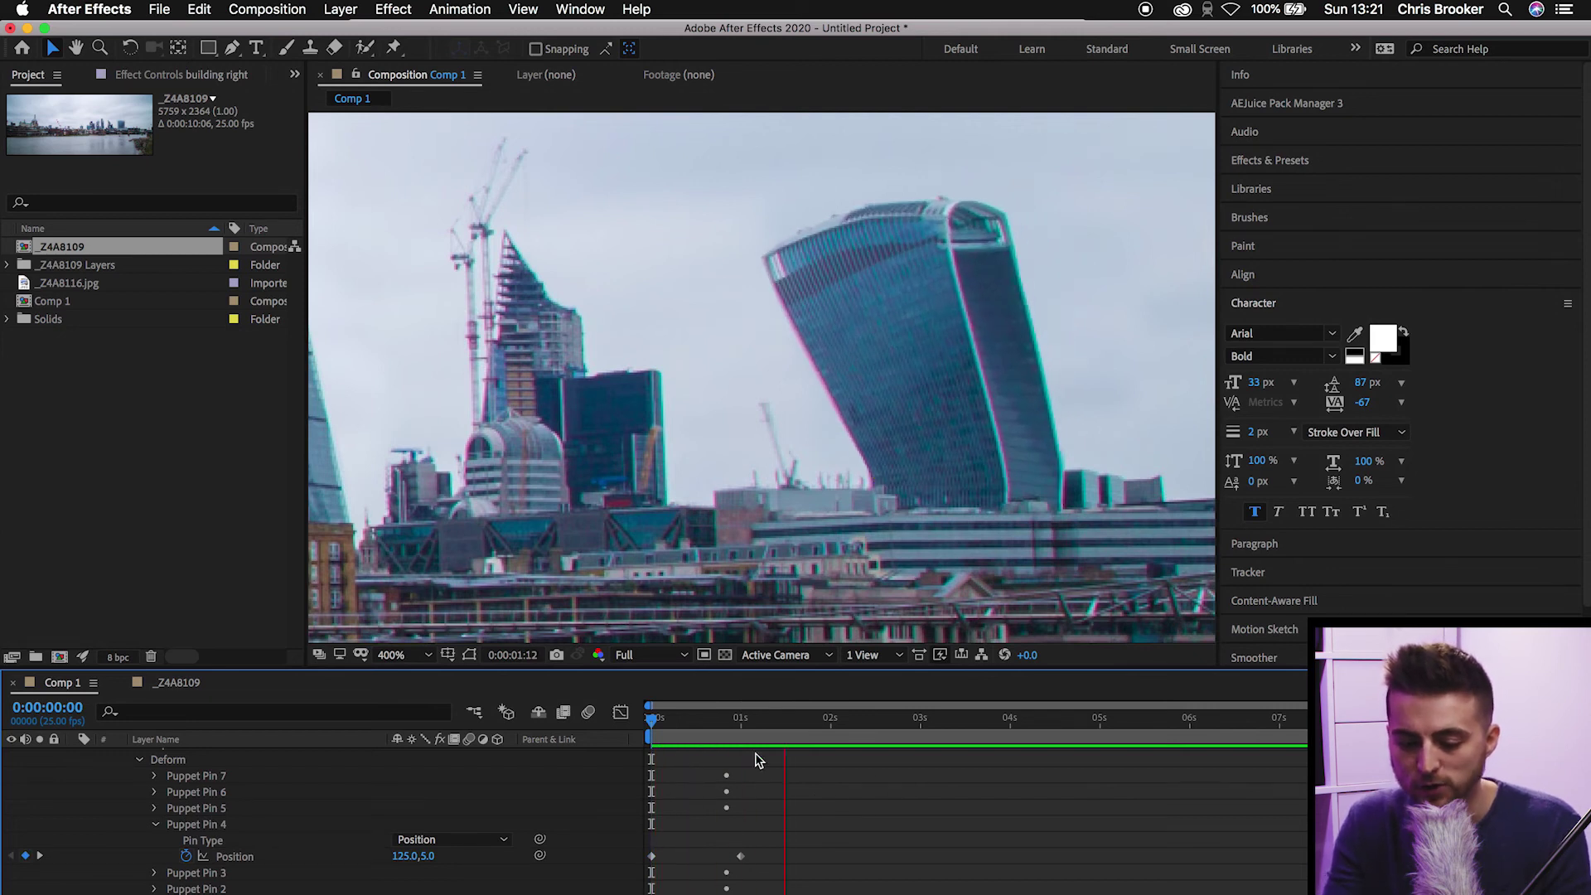
key("space")
key("space")
key("space")
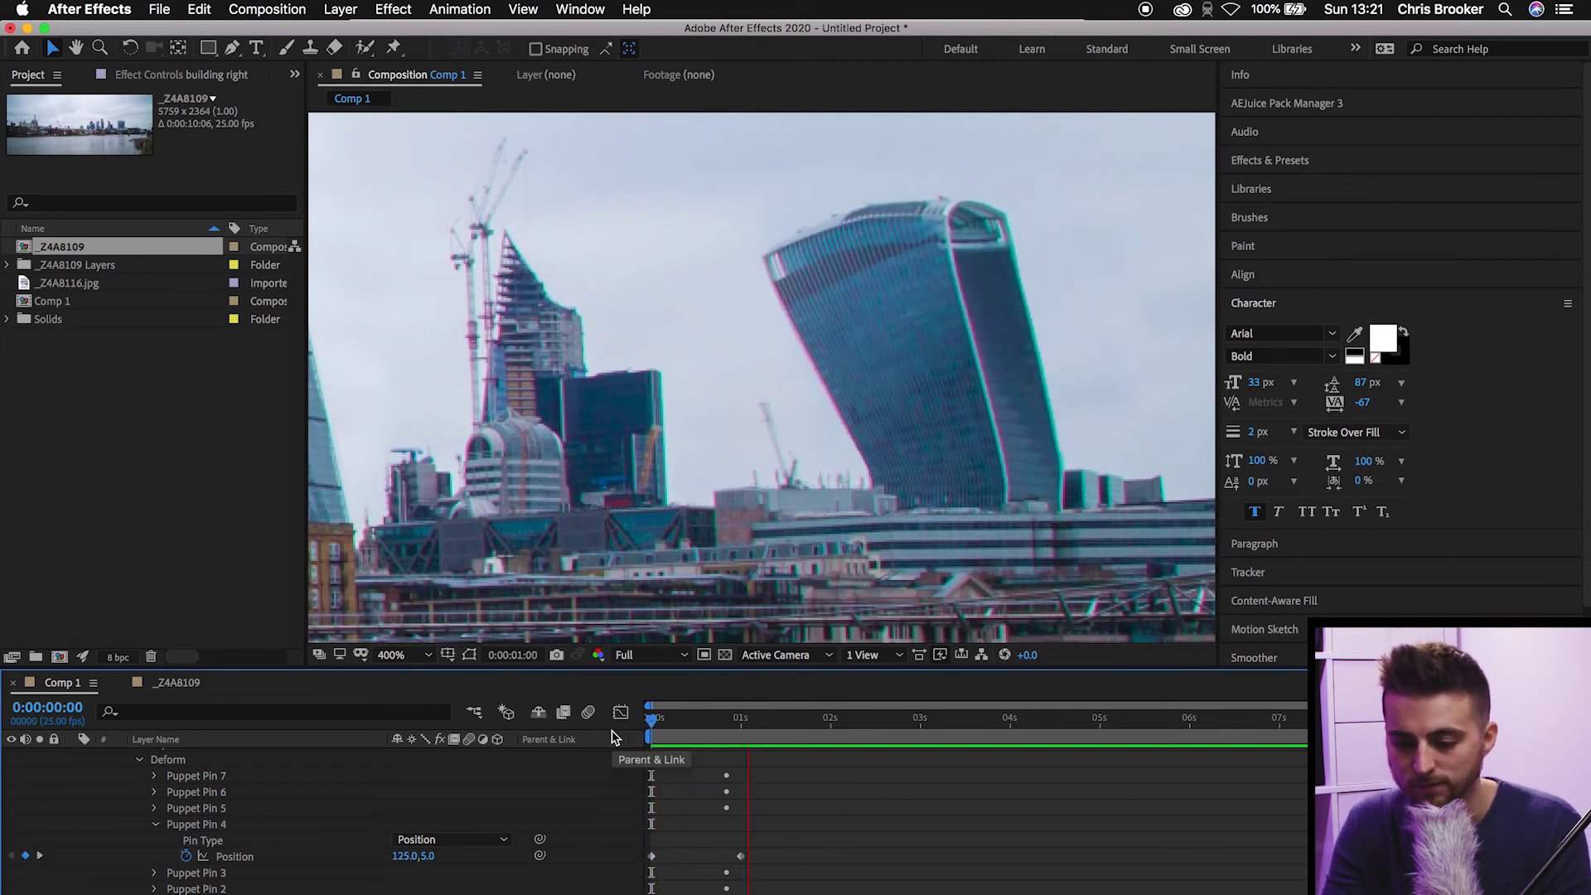
key("space")
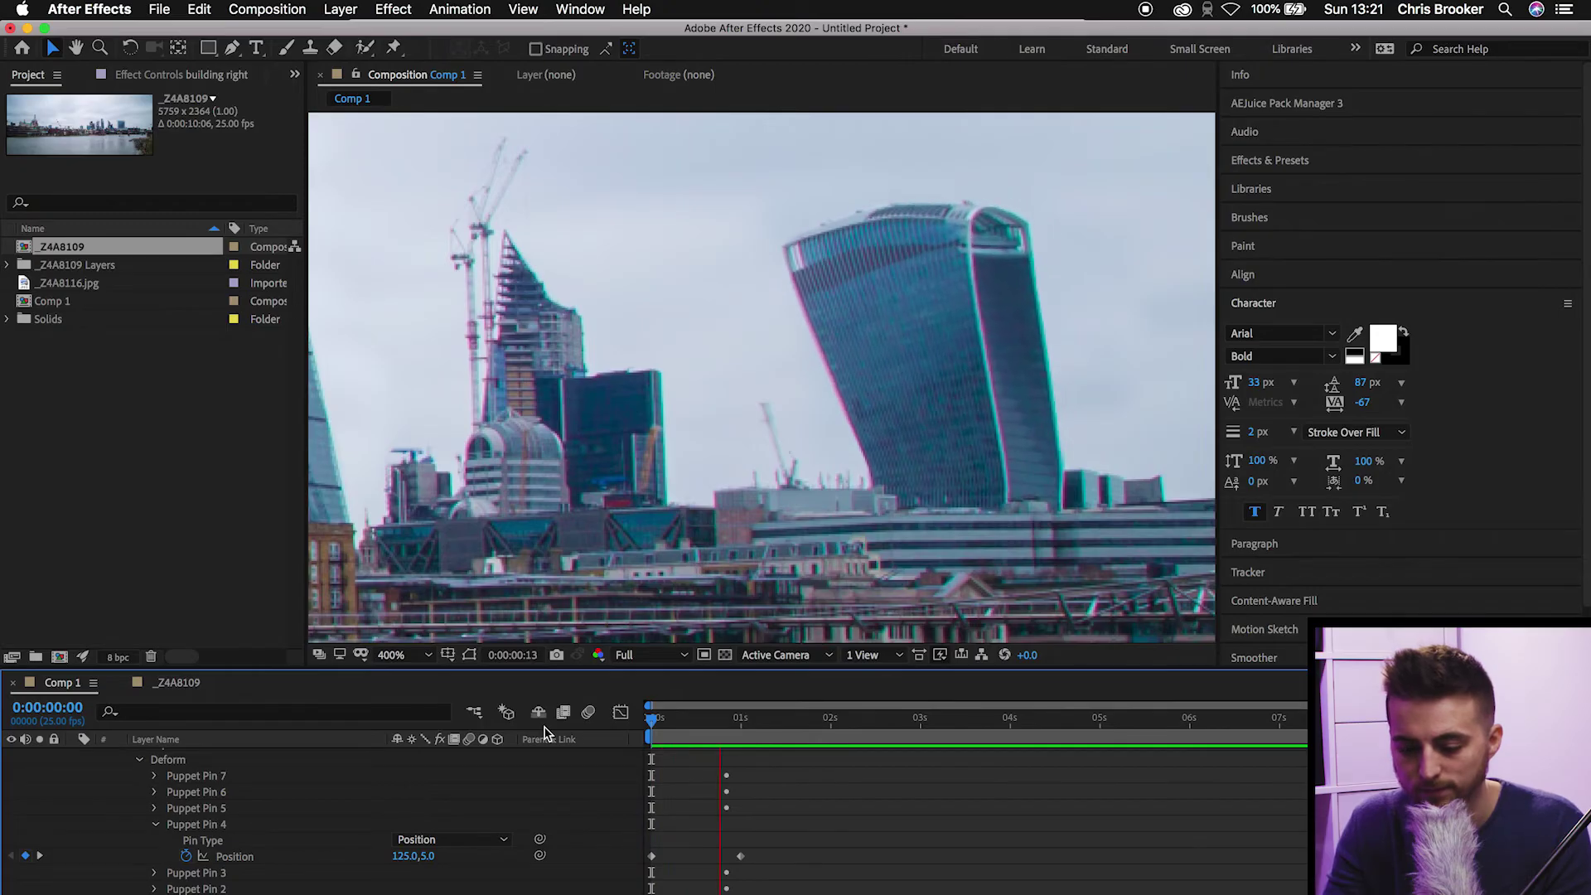
key("space")
key("space")
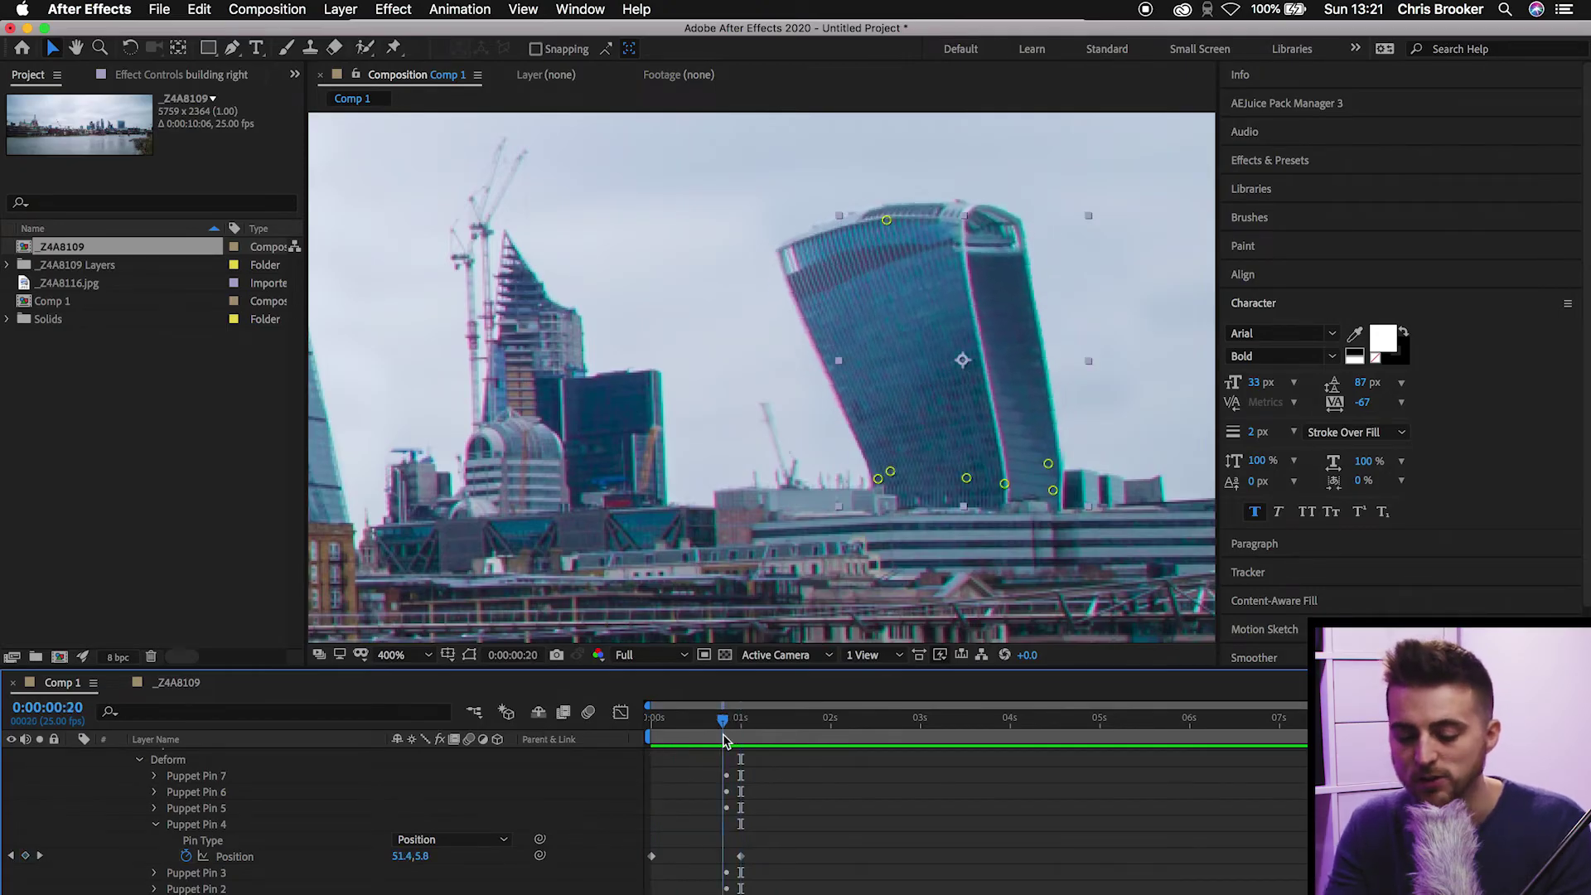
key("space")
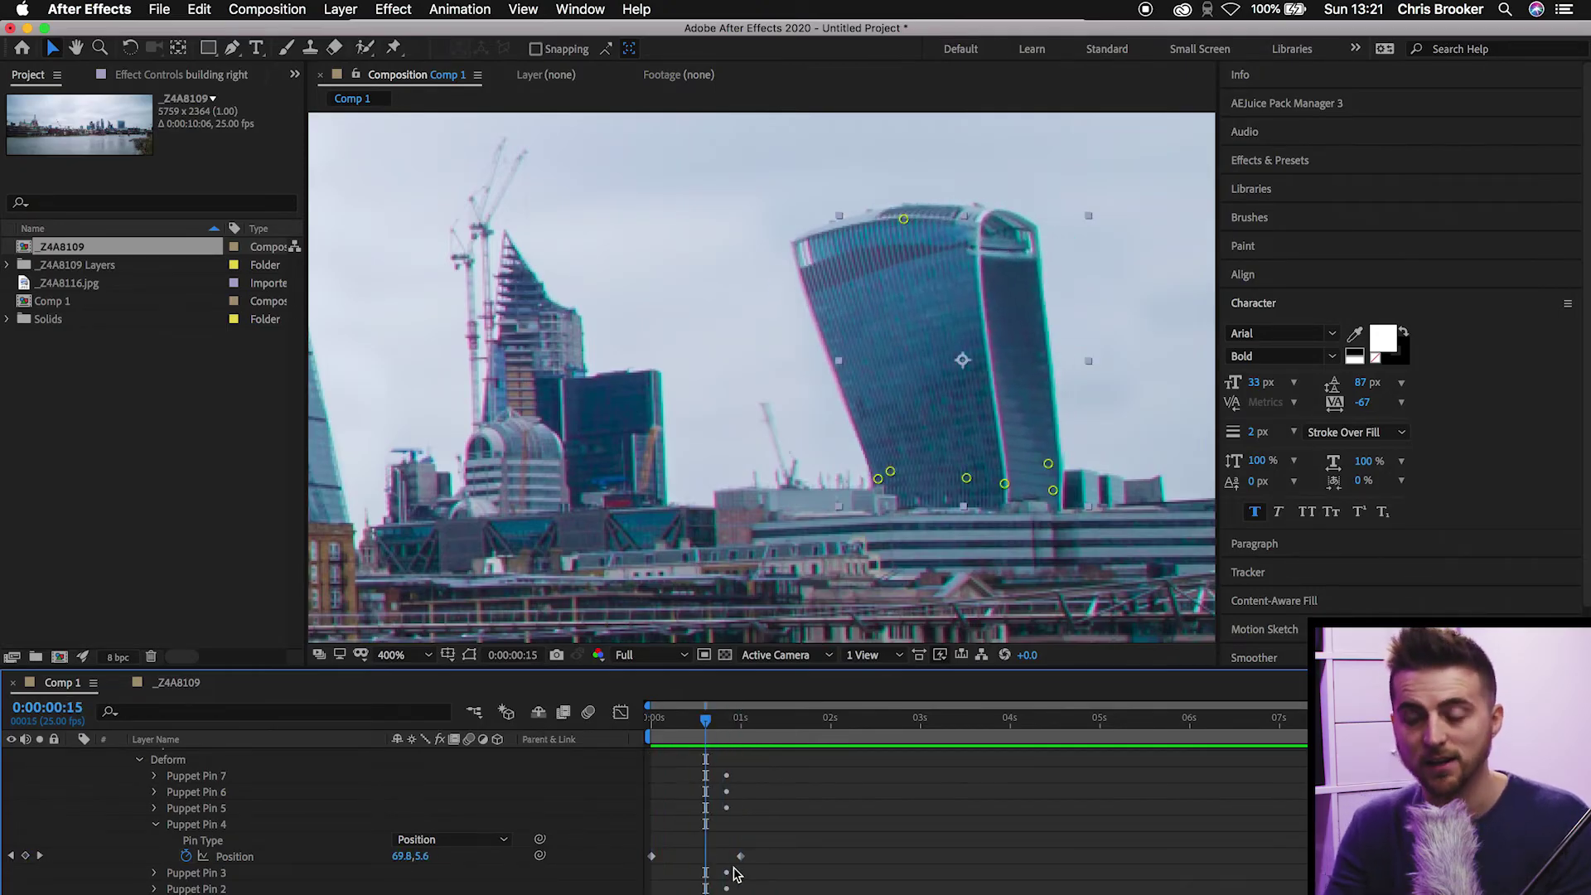
Step: Speed up the lean by moving its one-second Position keyframe to just before 0:00:00:15, and preview the motion
left_click_drag(742, 857, 691, 857)
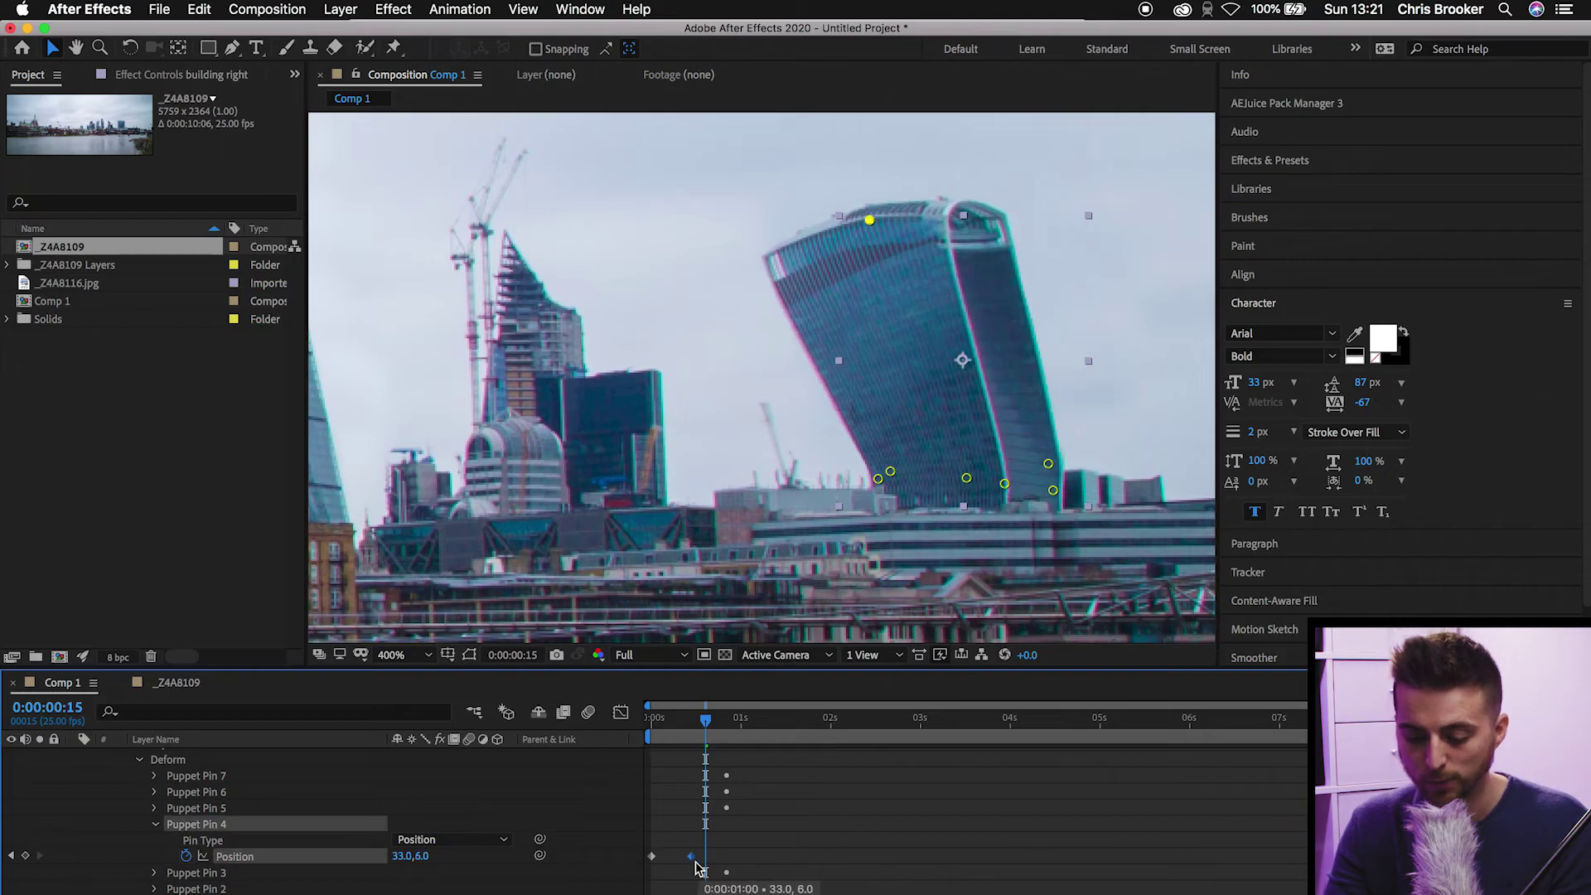
key("Home")
key("space")
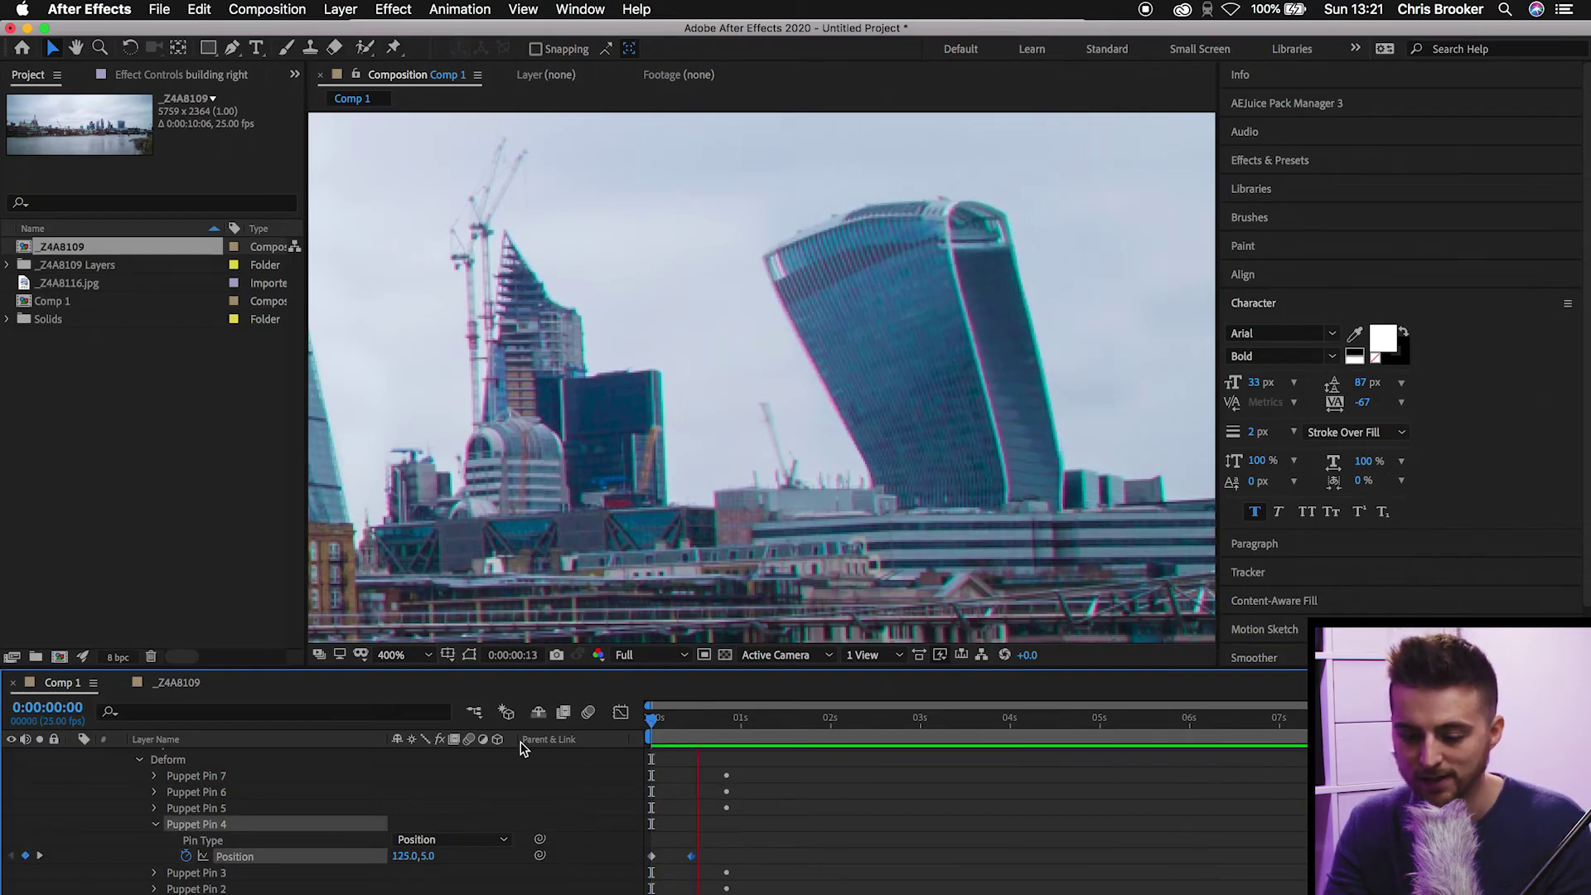
key("space")
Step: Shift the left-lean keyframe slightly earlier, add a right-lean keyframe shortly after it with the top pin at 238.0, 5.0, and preview
left_click(687, 862)
left_click(691, 857)
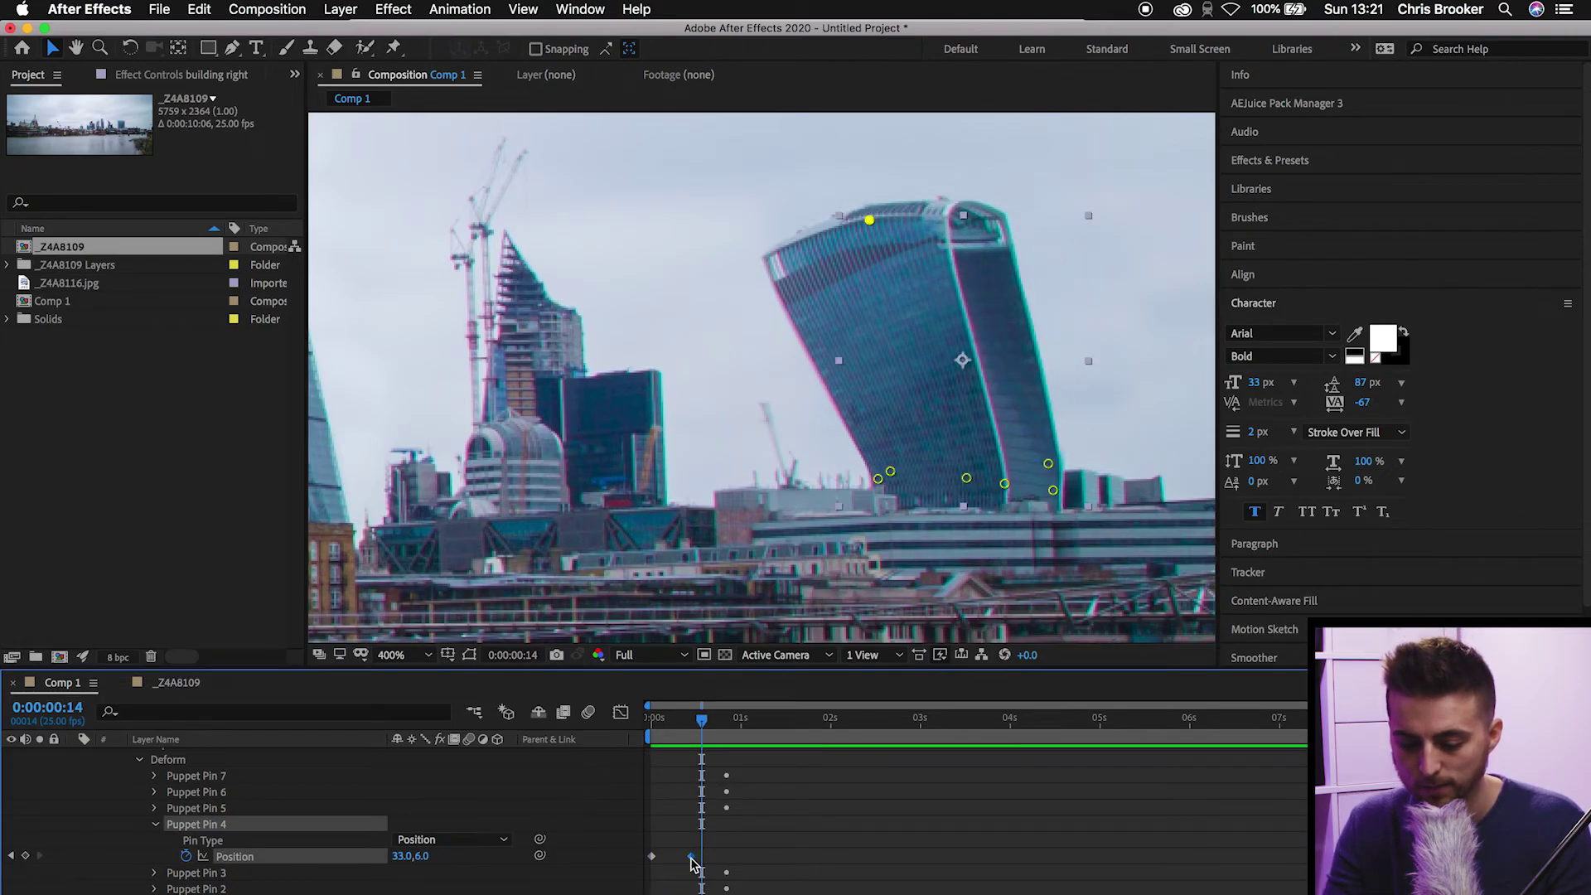
left_click_drag(702, 723, 718, 728)
left_click_drag(877, 222, 1073, 220)
key("Home")
key("space")
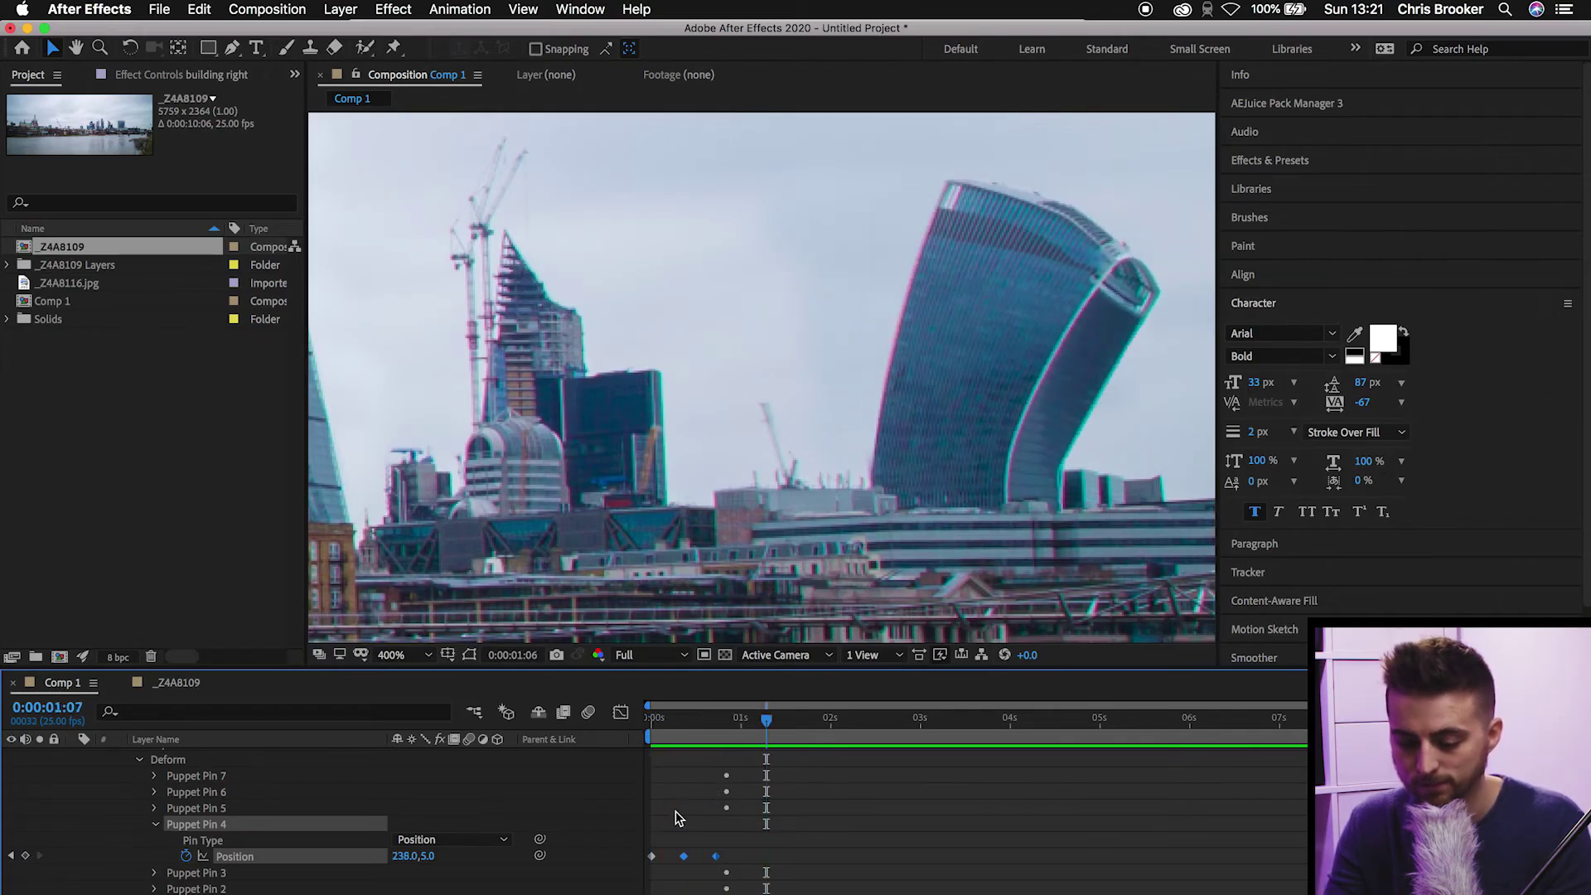
key("space")
Step: Copy the left-lean and right-lean Position keyframes and paste the pair three times at regular intervals up to about 0:00:04:00
left_click_drag(774, 812, 678, 869)
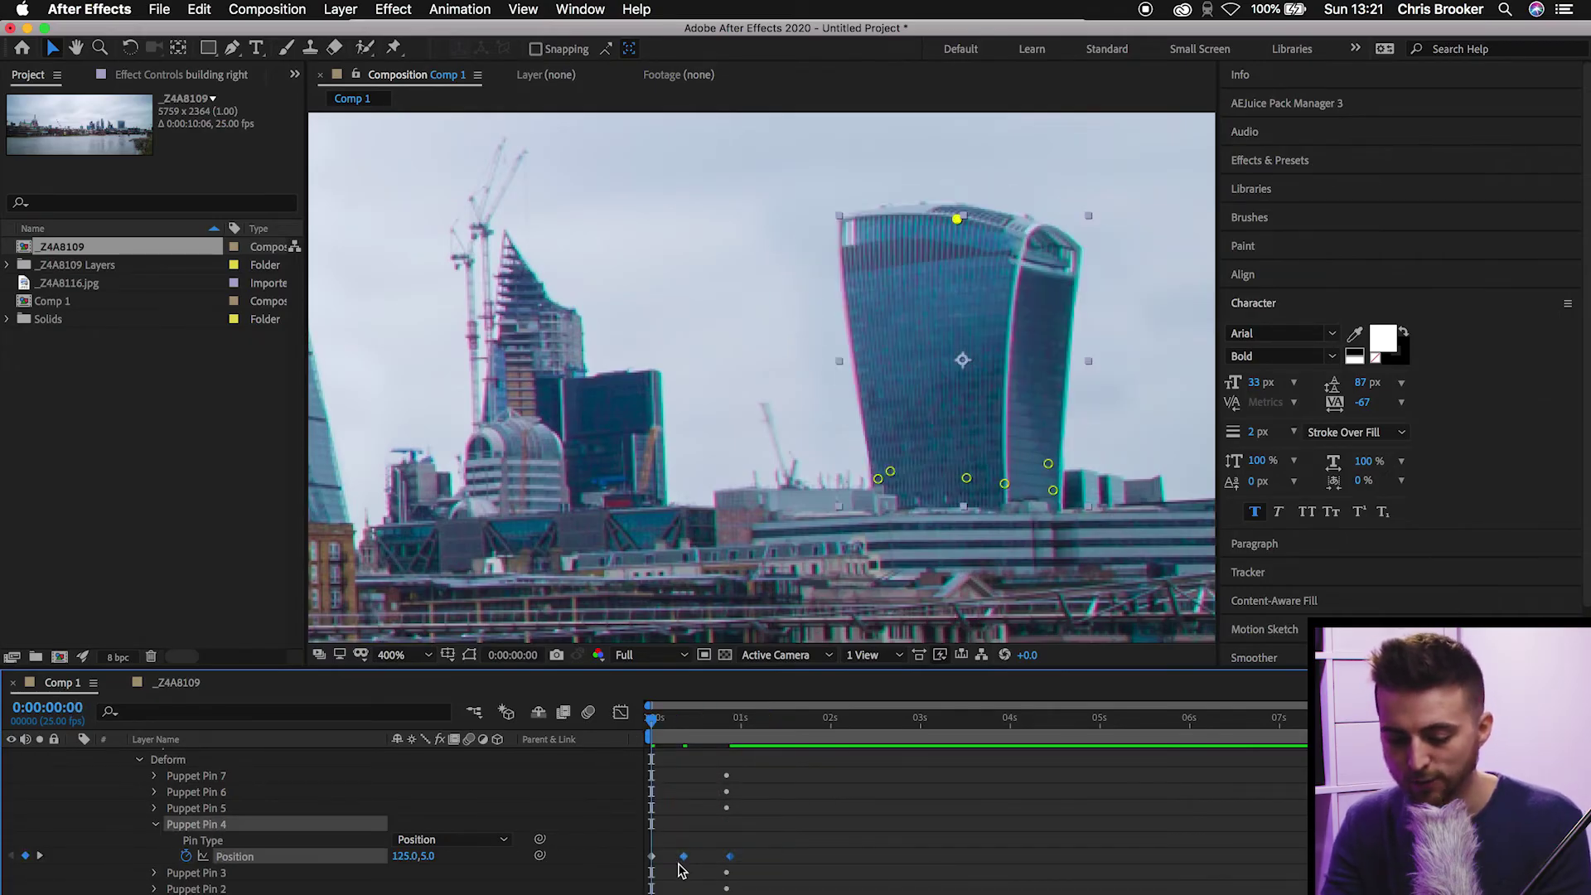
left_click(779, 730)
key("ctrl+v")
left_click(852, 728)
left_click(865, 727)
key("ctrl+v")
left_click_drag(864, 727, 959, 728)
key("ctrl+v")
Step: Preview the repeated swaying of the right tower from the start, both close up and with the whole composition visible
key("Home")
key("space")
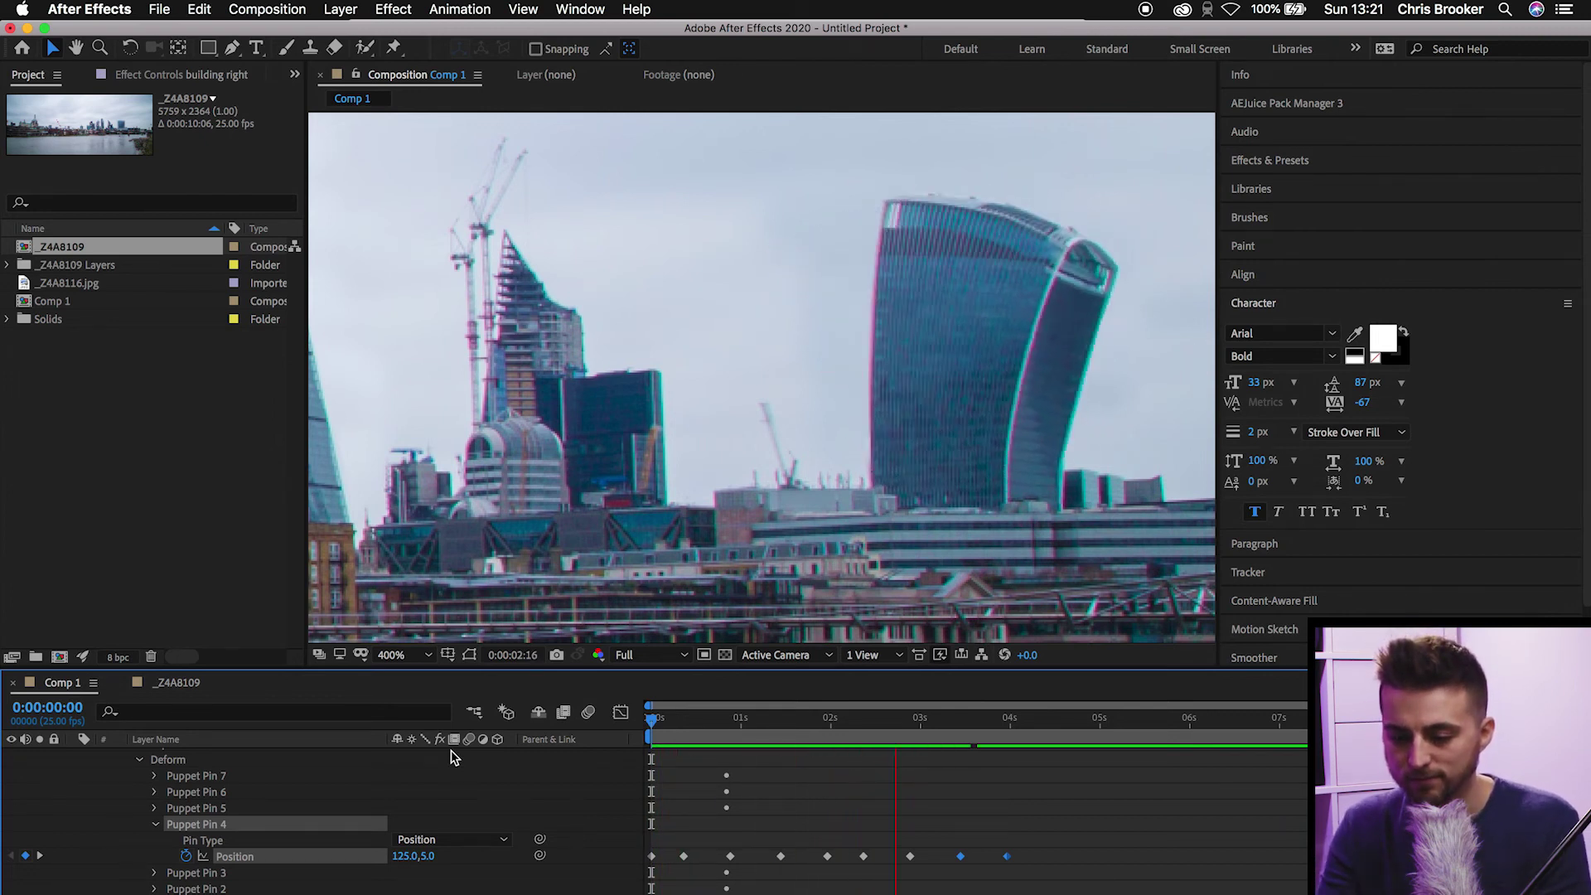
key("space")
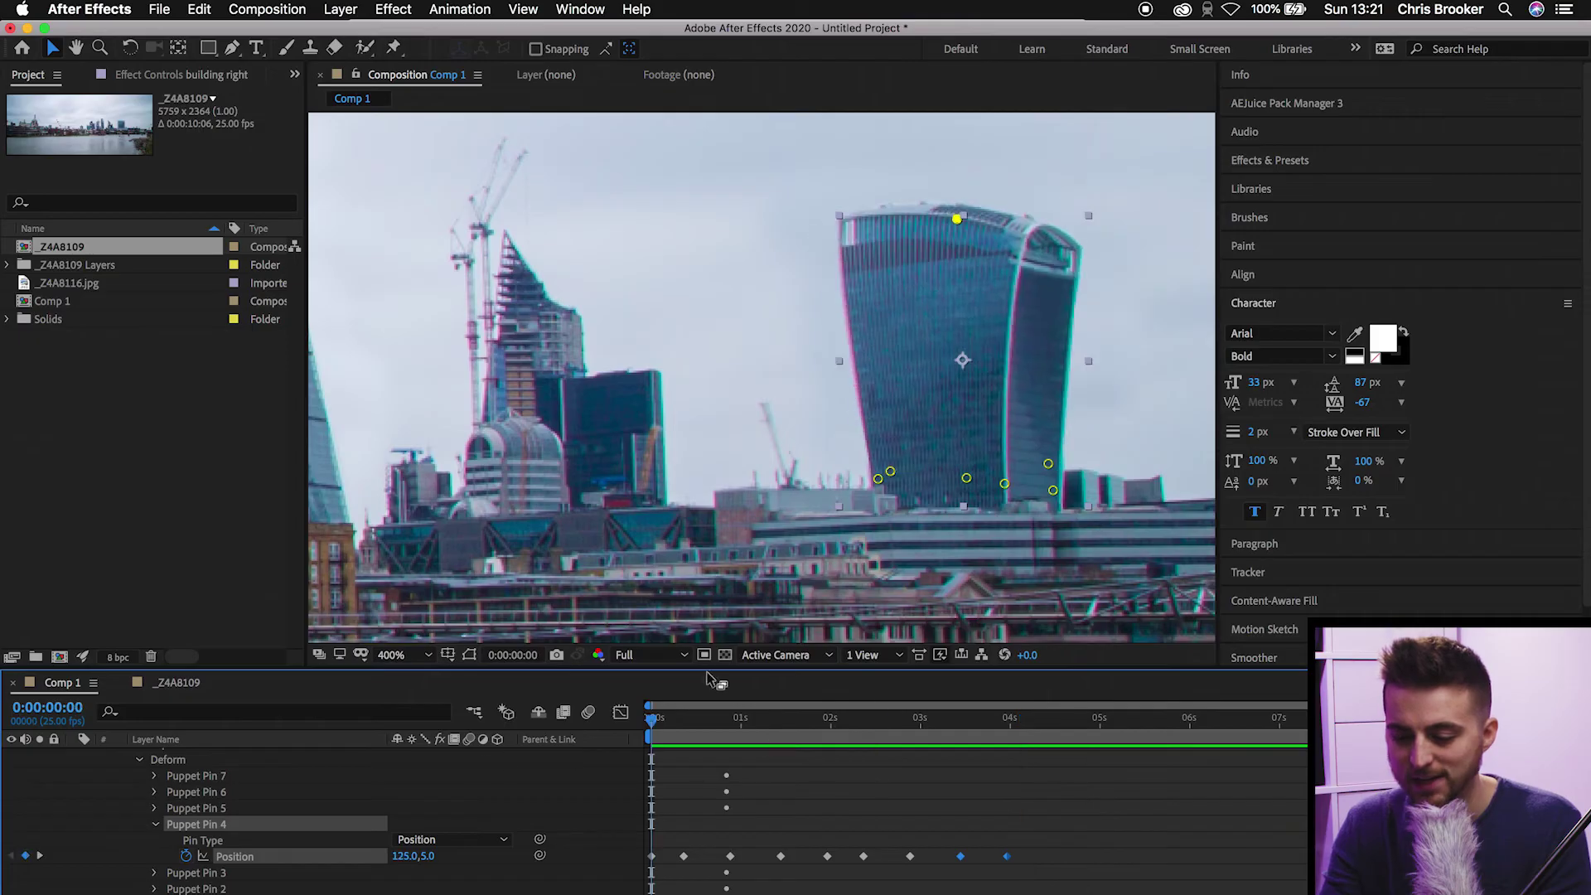
left_click(901, 767)
left_click(926, 835)
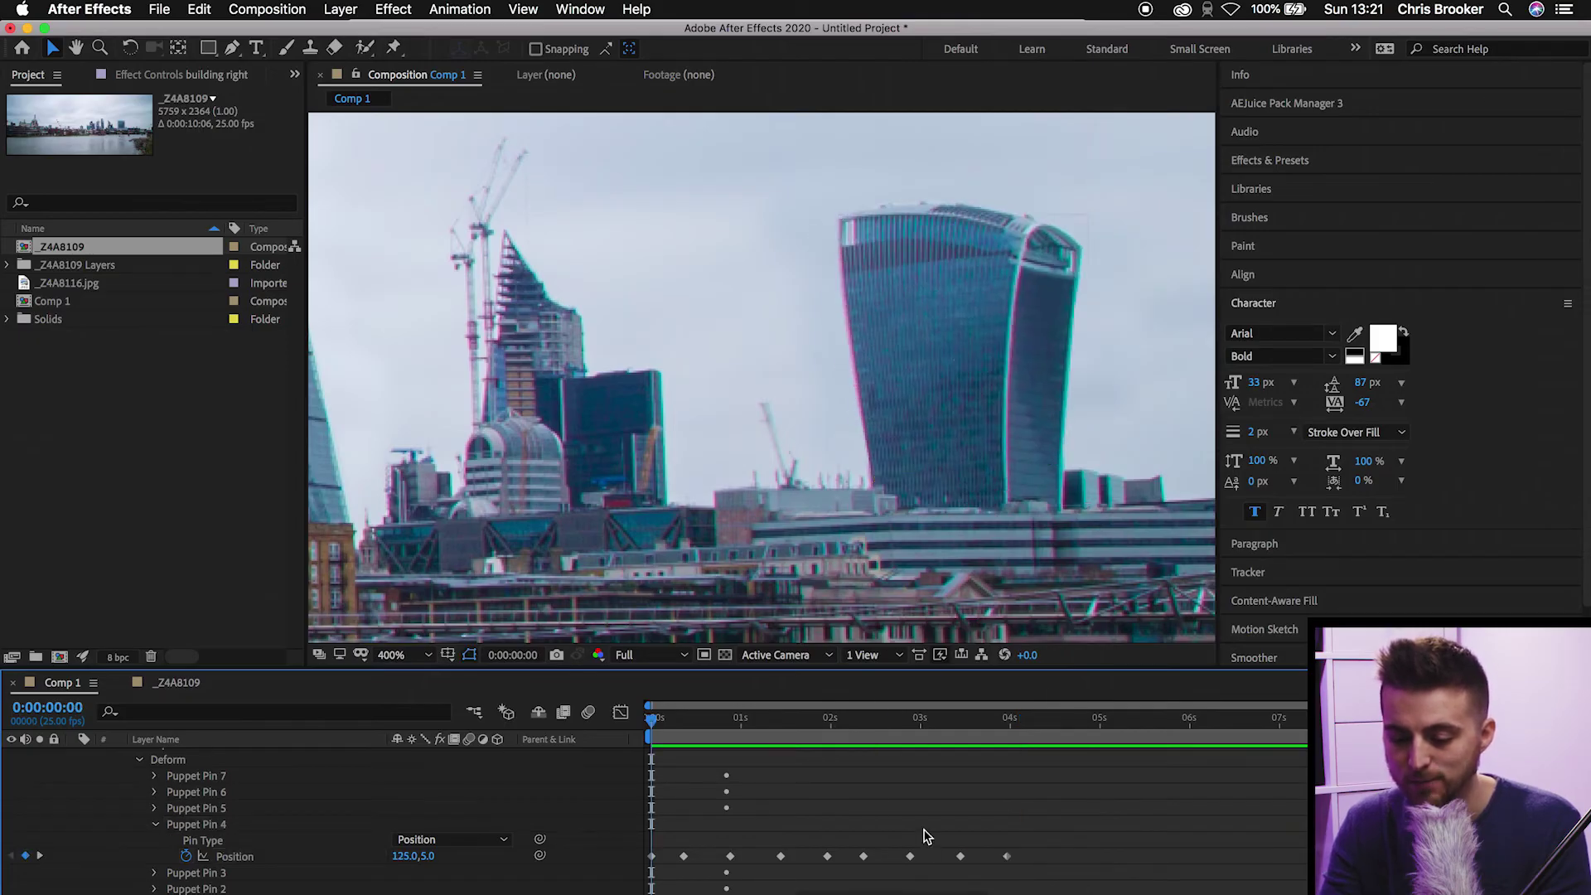
key("space")
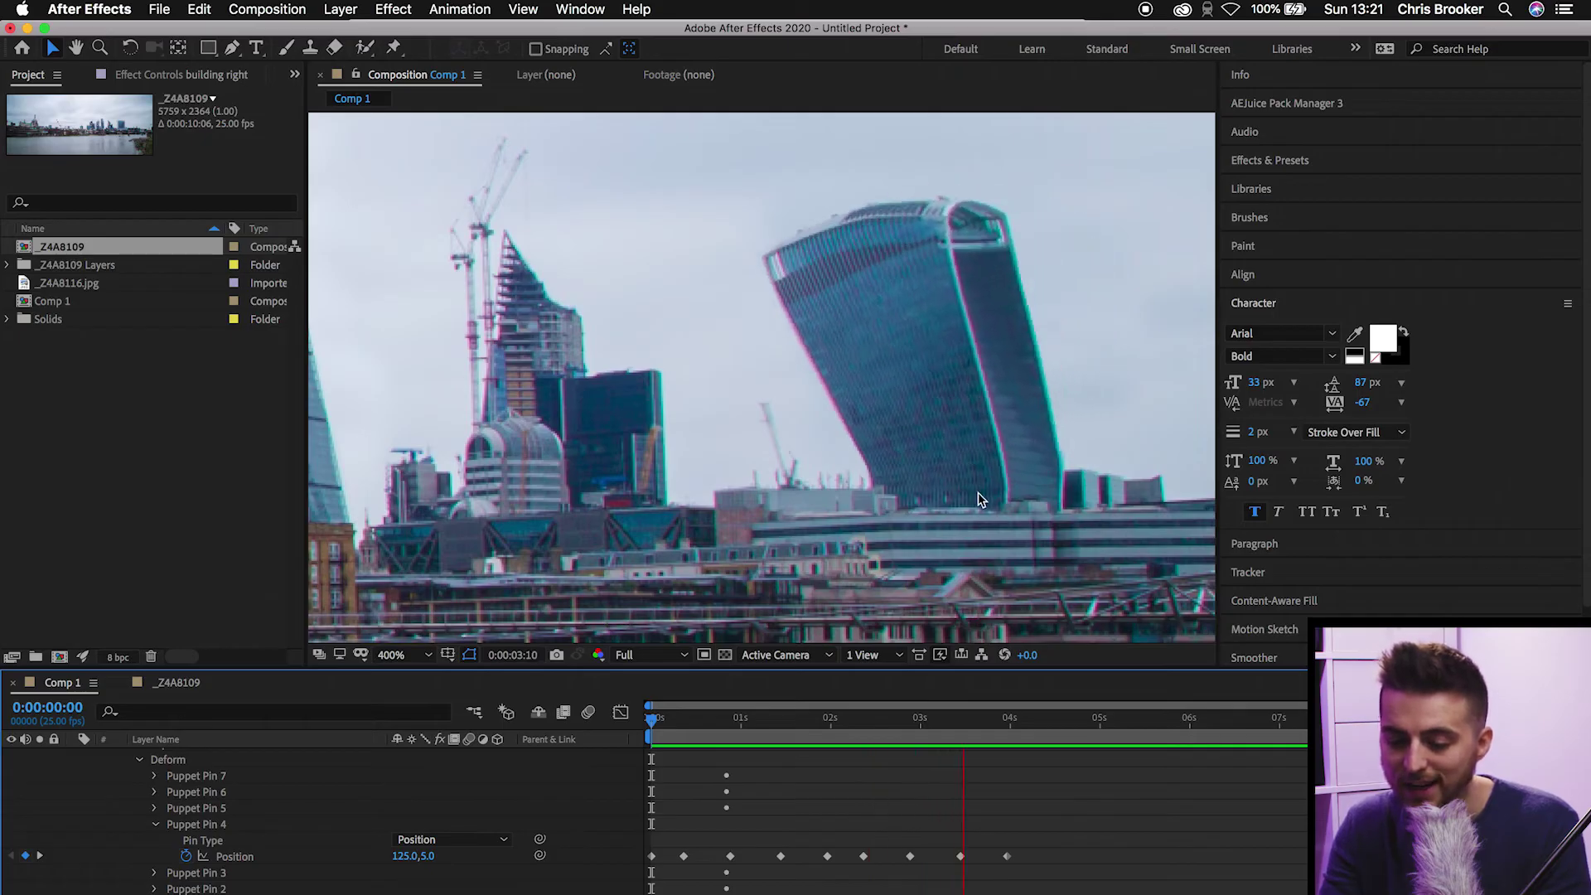
left_click(398, 654)
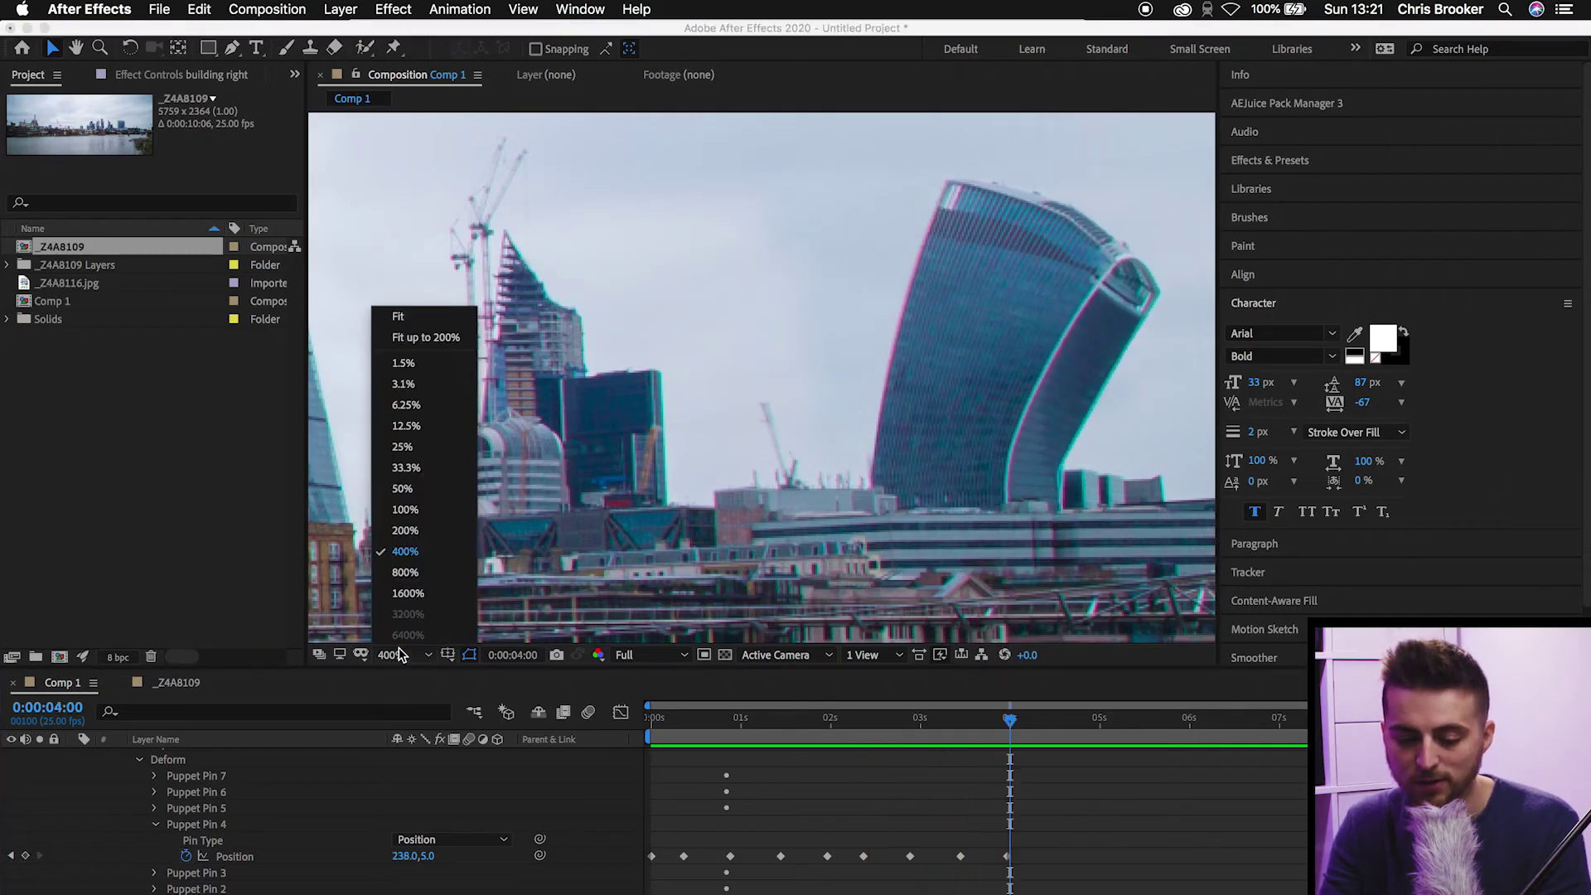
left_click(435, 342)
key("Home")
key("space")
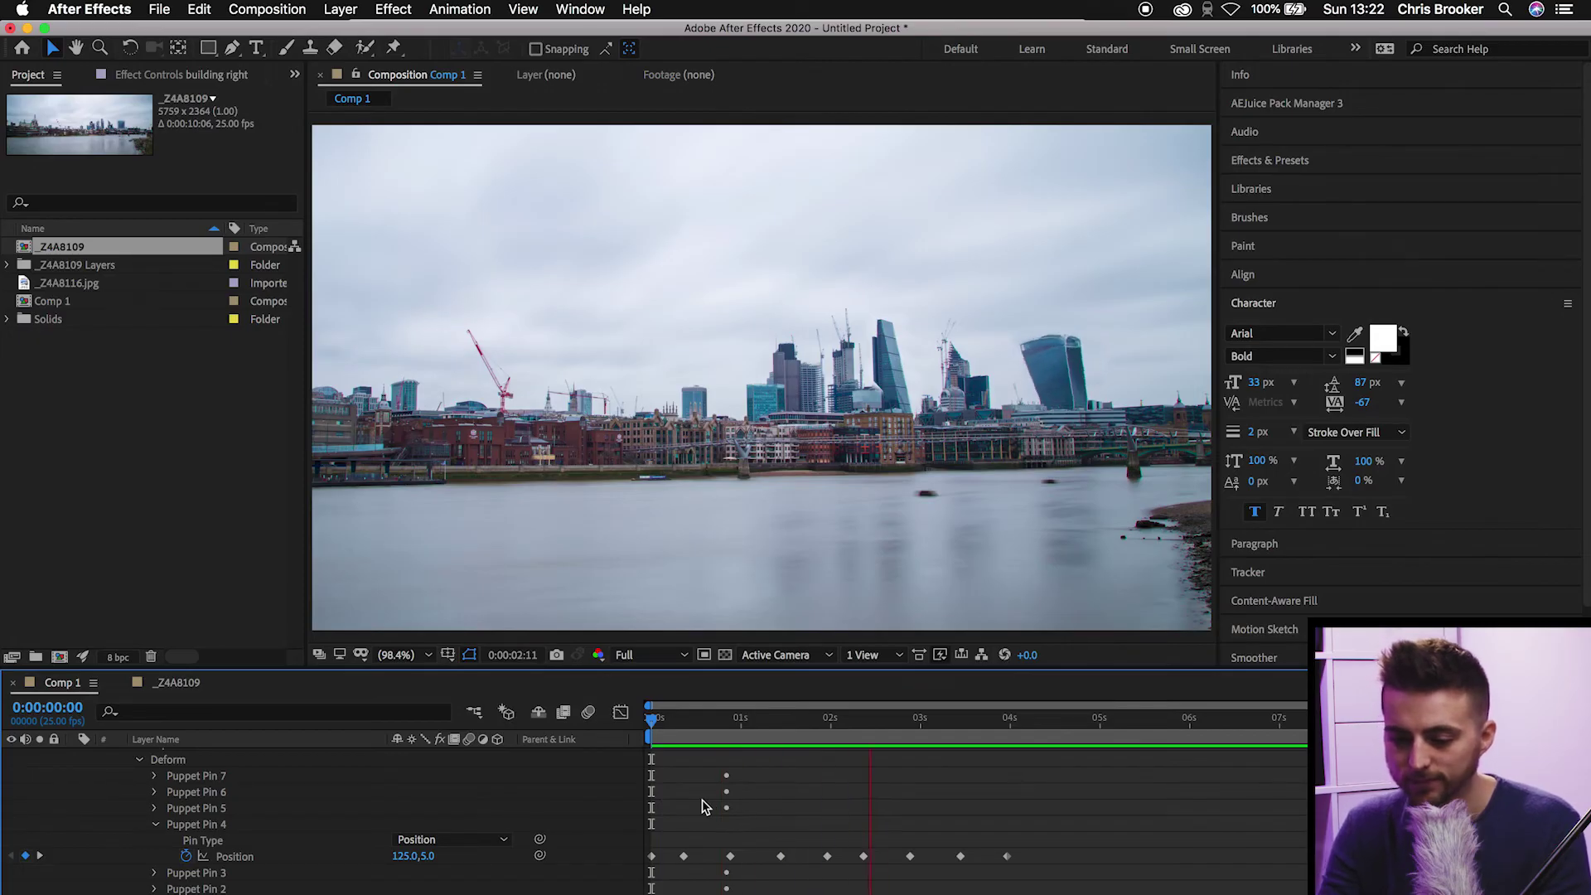
key("space")
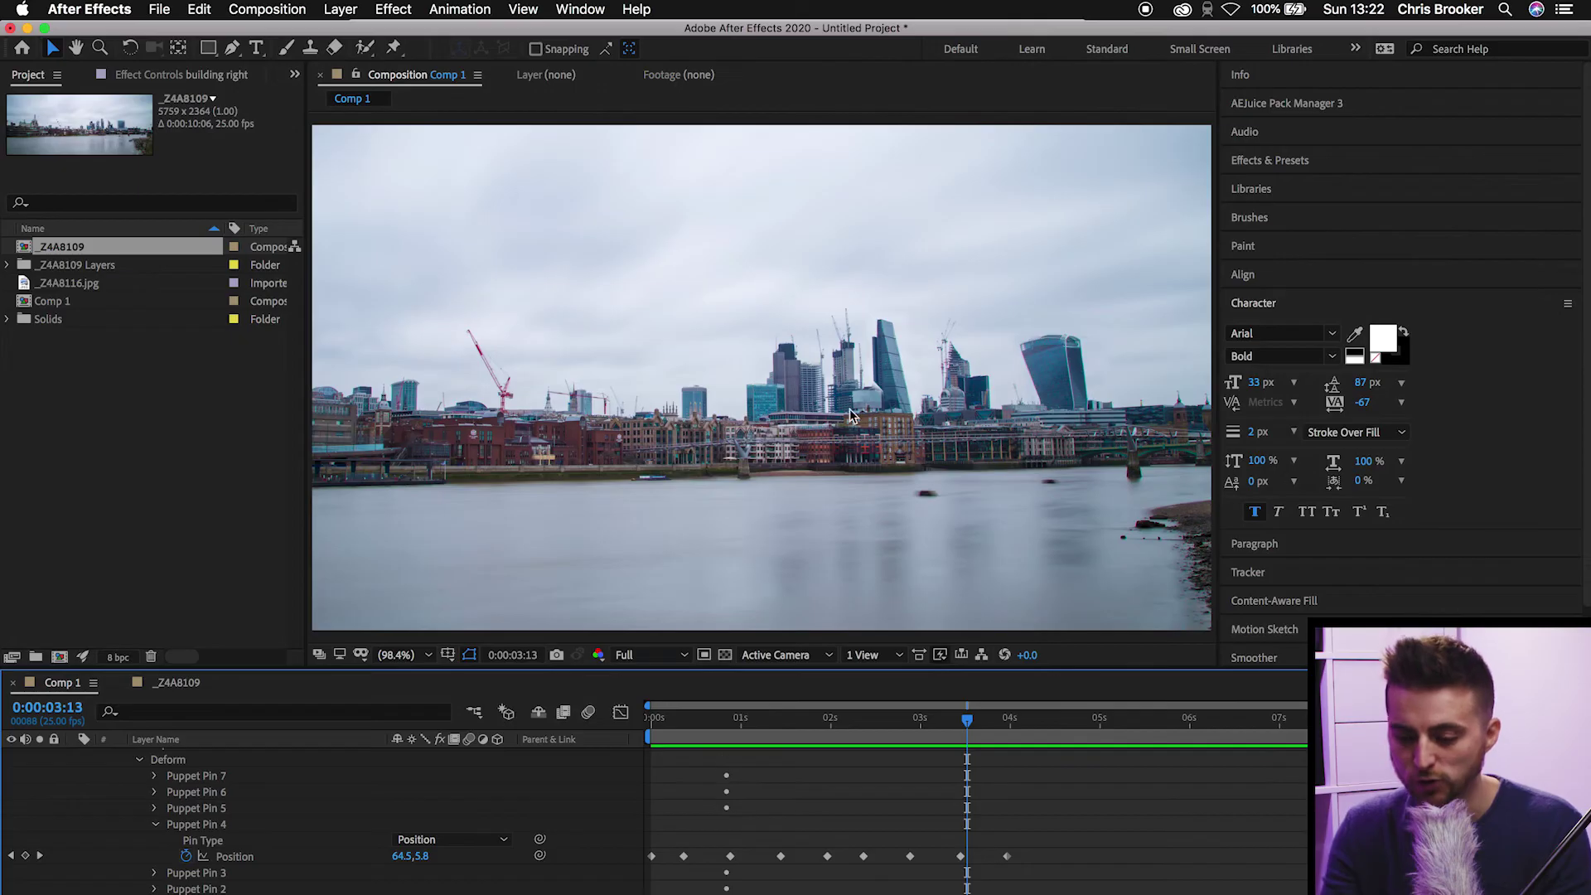
Step: Collapse the building right layer and move the building left tower slightly upward in the composition
scroll(758, 862, "up", 5)
left_click(163, 775)
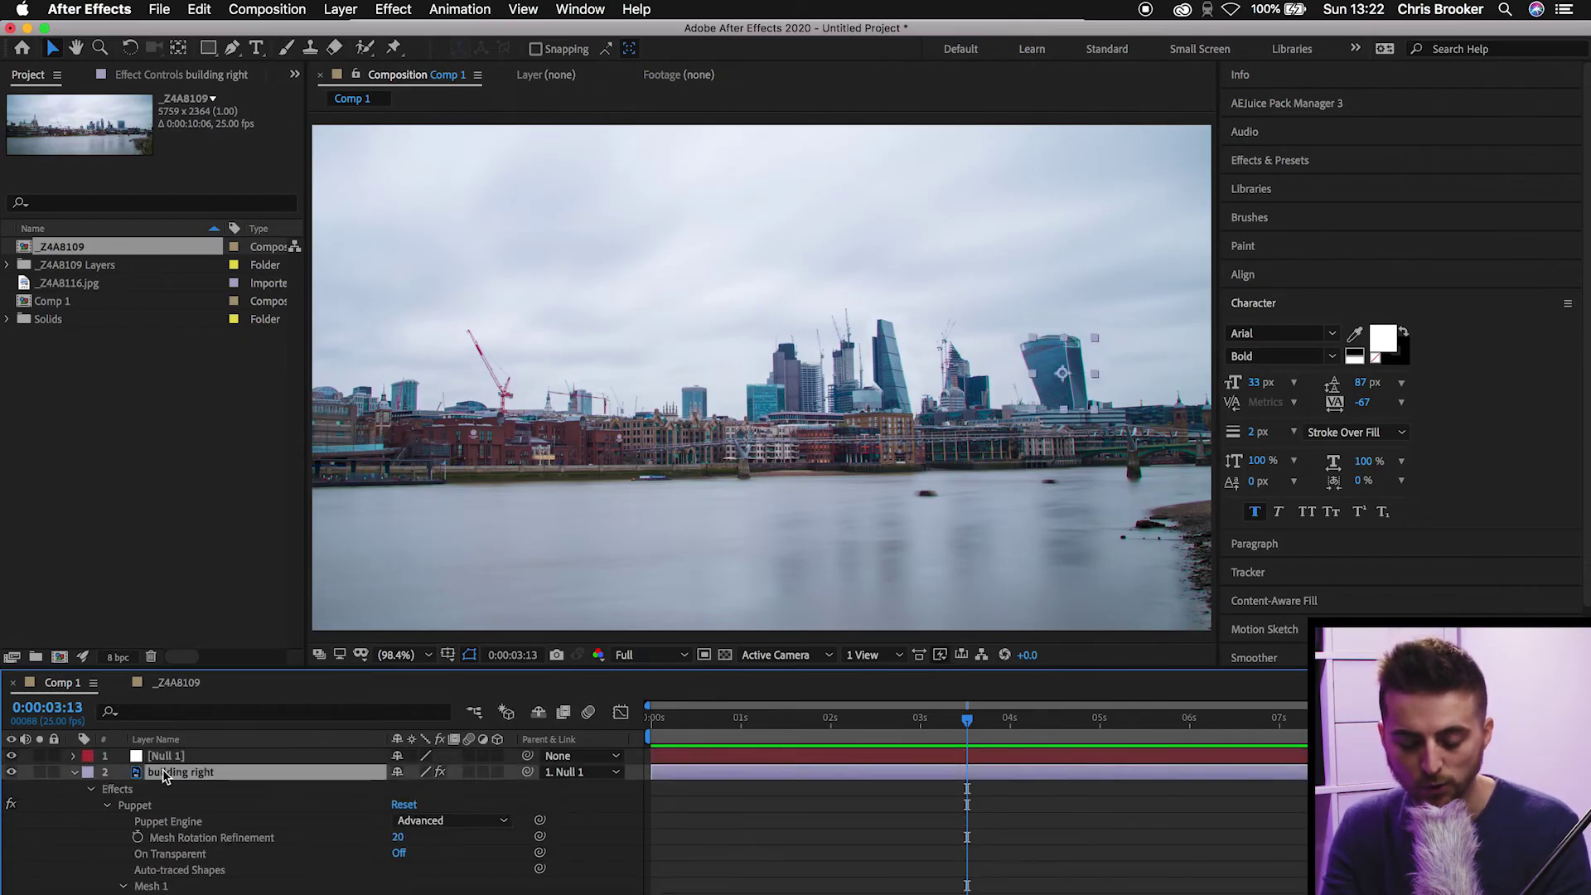
left_click(76, 774)
left_click(170, 789)
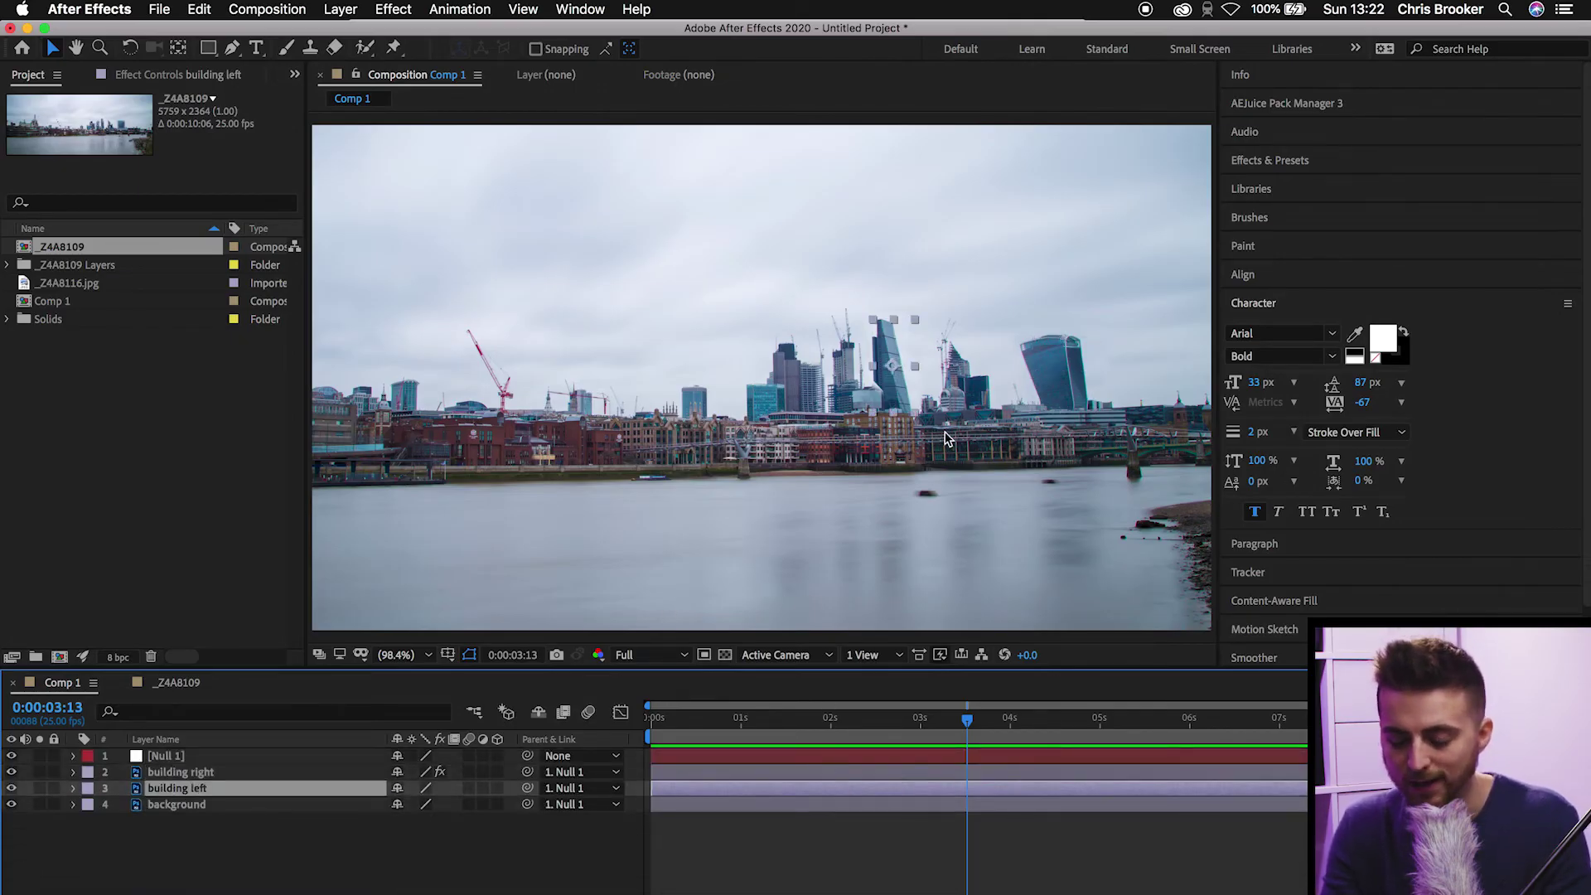
scroll(884, 316, "up", 7)
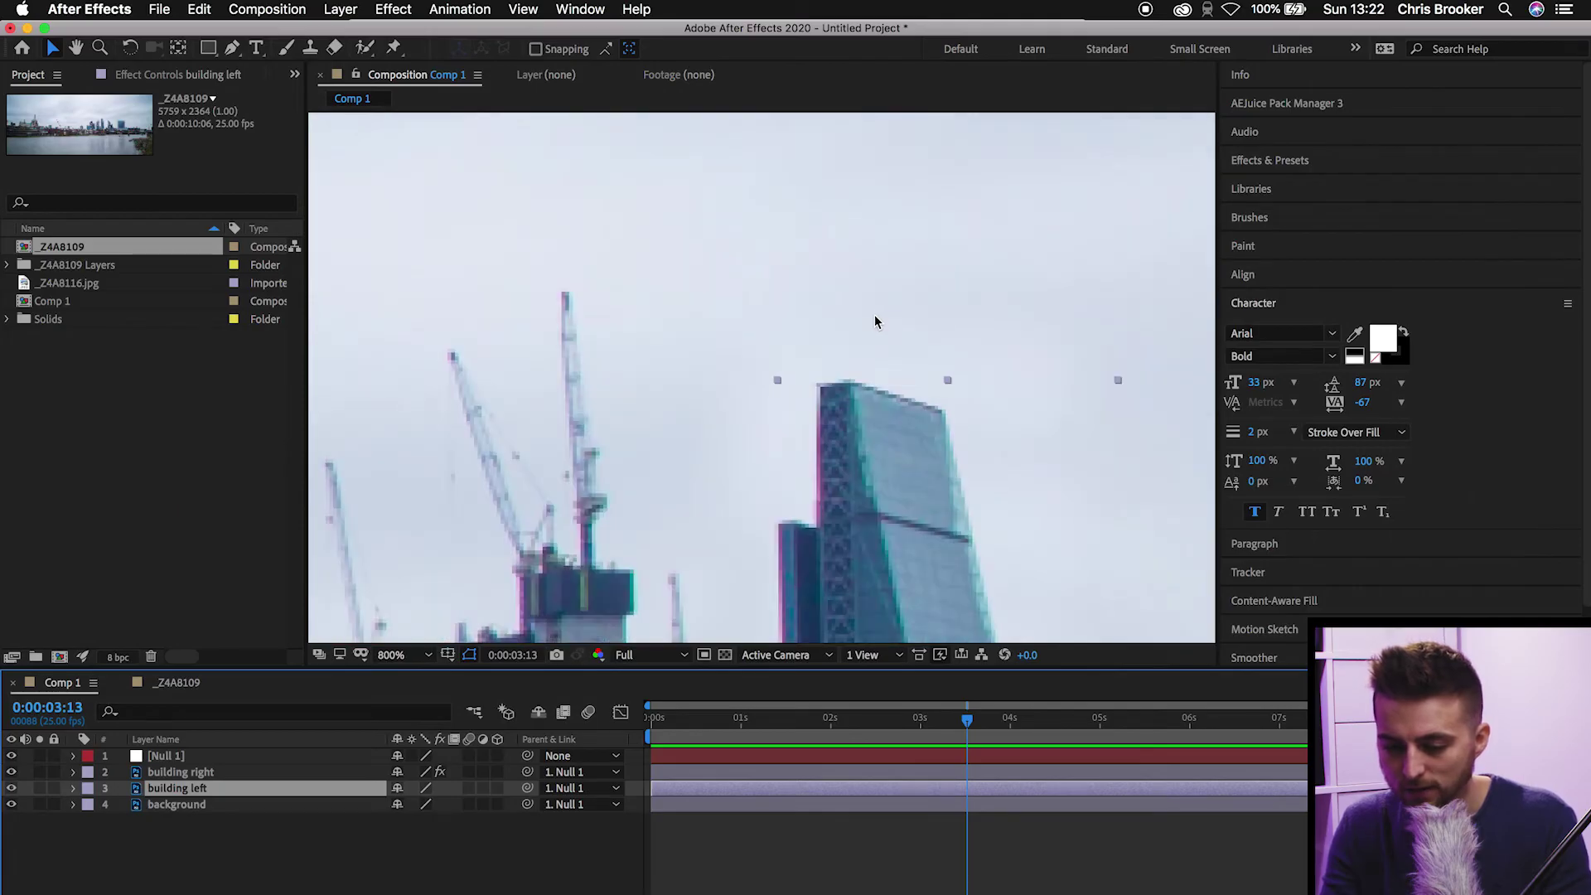
scroll(887, 275, "down", 3)
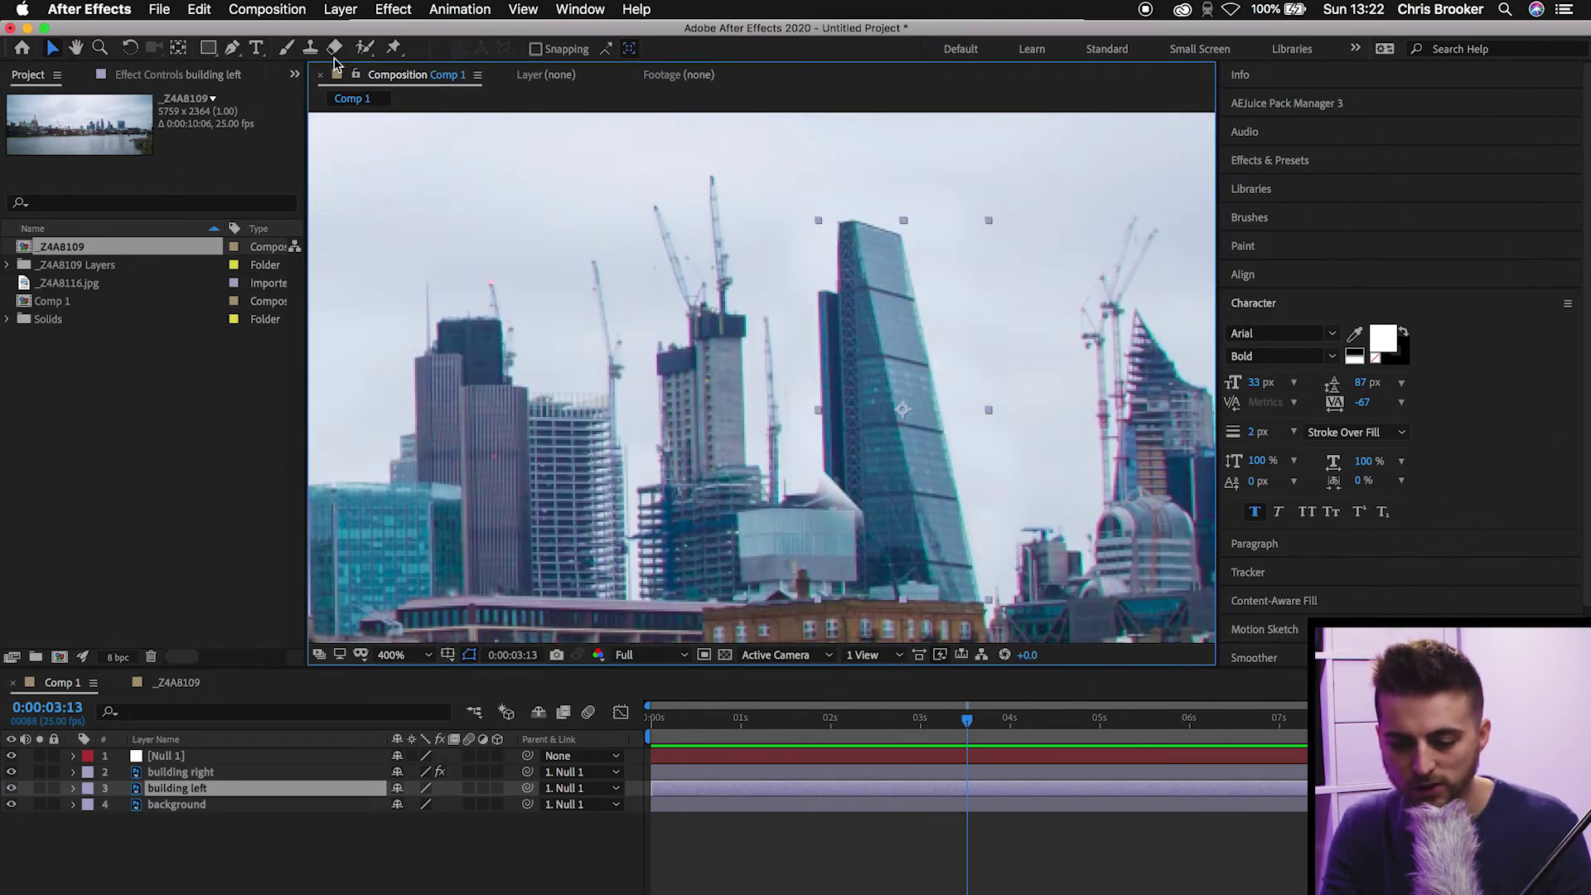
left_click_drag(927, 400, 927, 388)
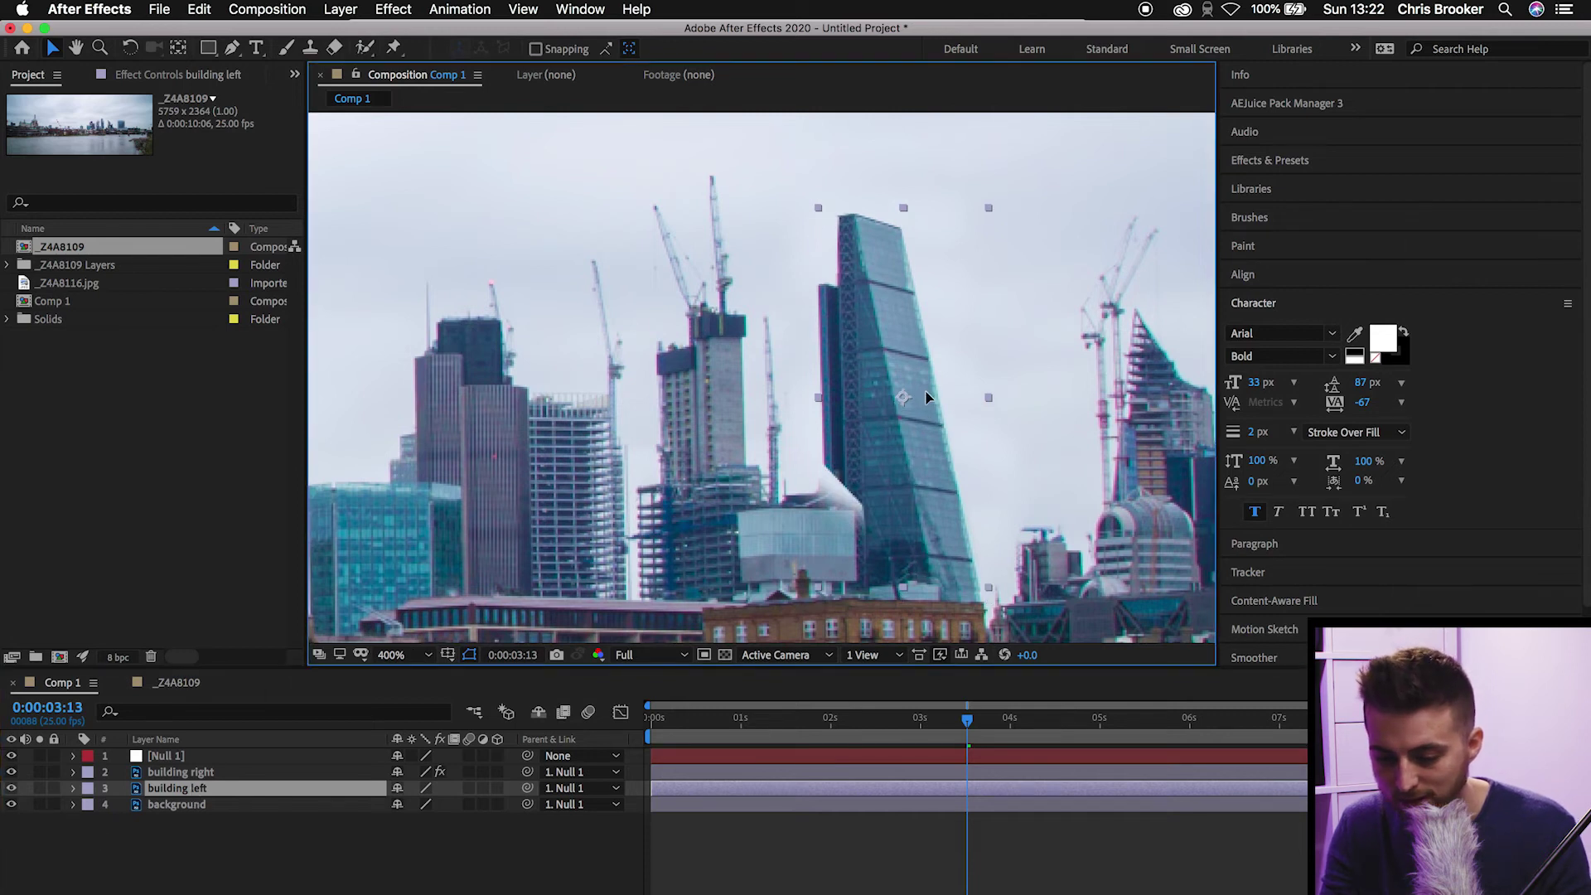
Step: Undo the moves made to the building left tower
left_click_drag(957, 597, 958, 576)
key("super+z")
key("super+z")
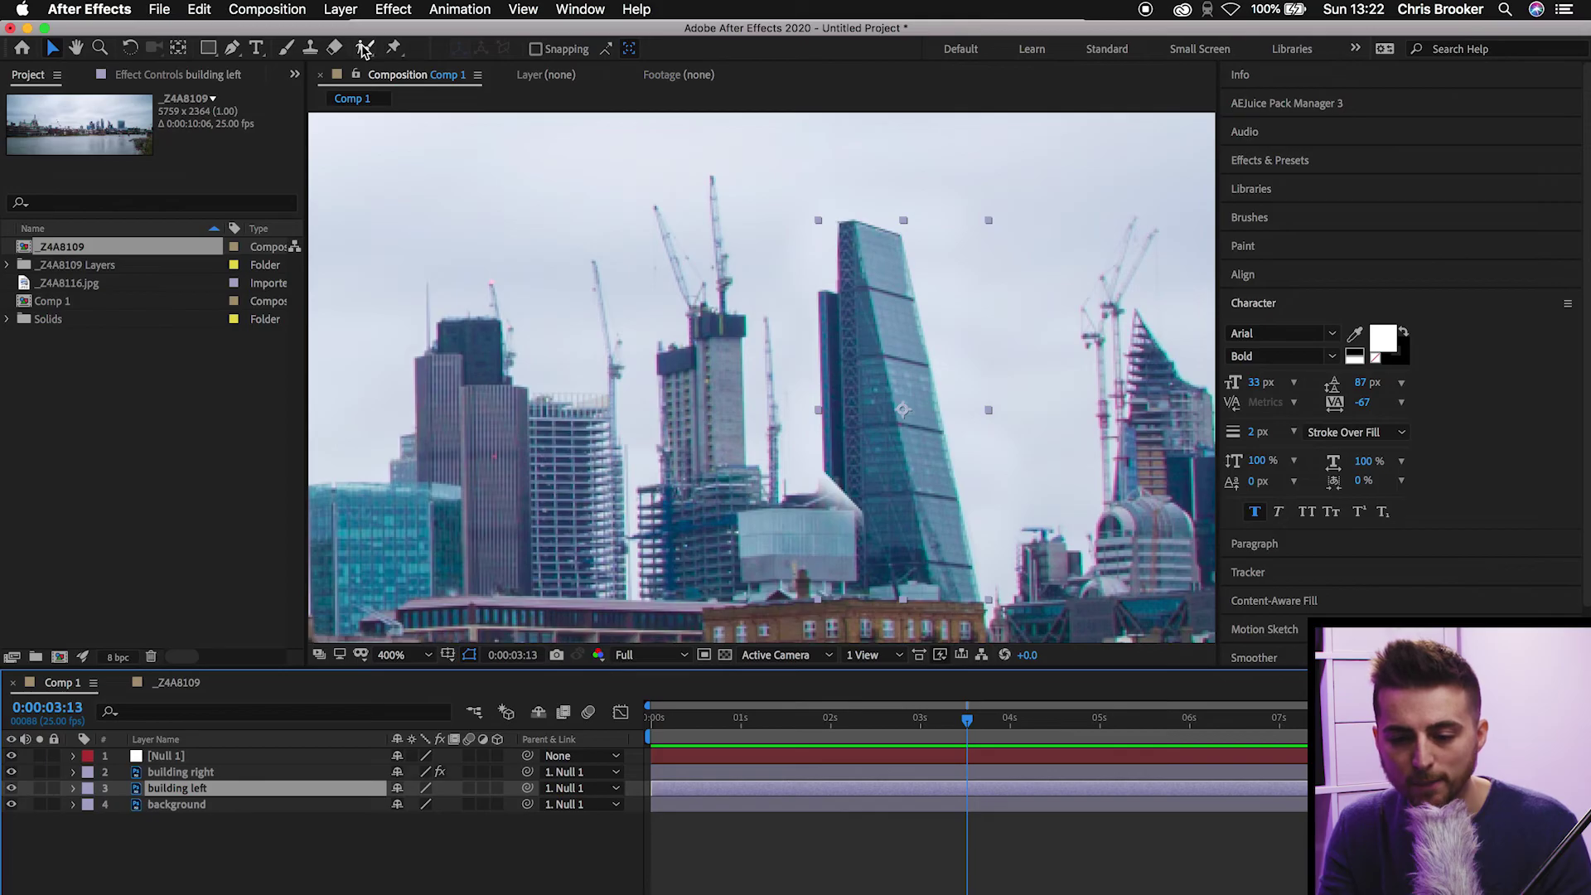
Step: Place puppet pins on the building left tower: five around its base and lower edge, and one at its top
left_click(395, 49)
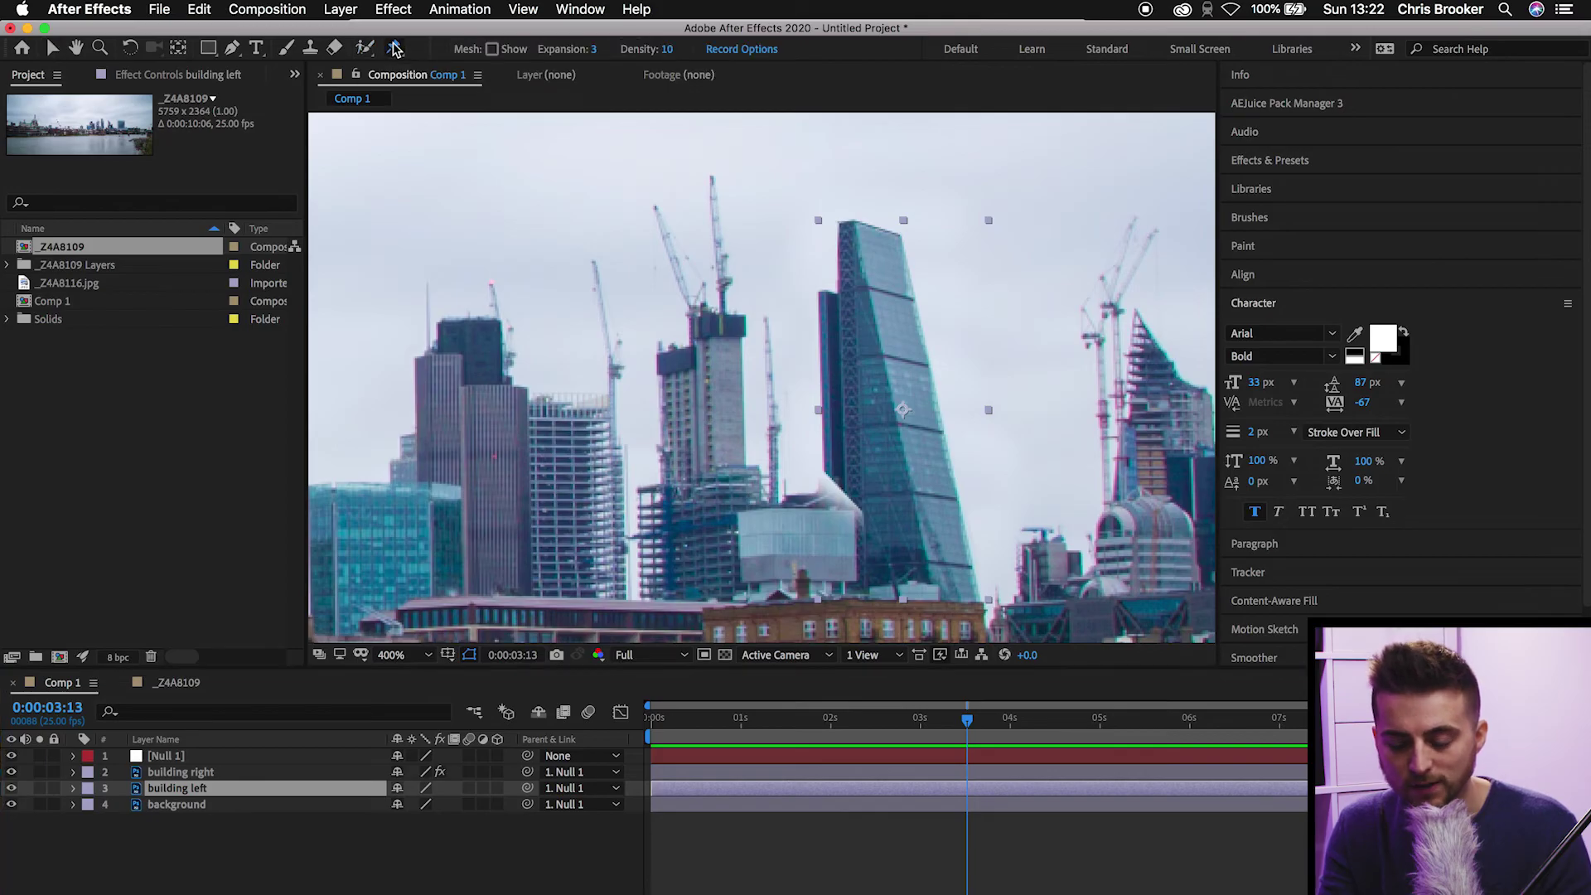
left_click(956, 564)
left_click(903, 557)
left_click(881, 551)
left_click(870, 501)
left_click(826, 462)
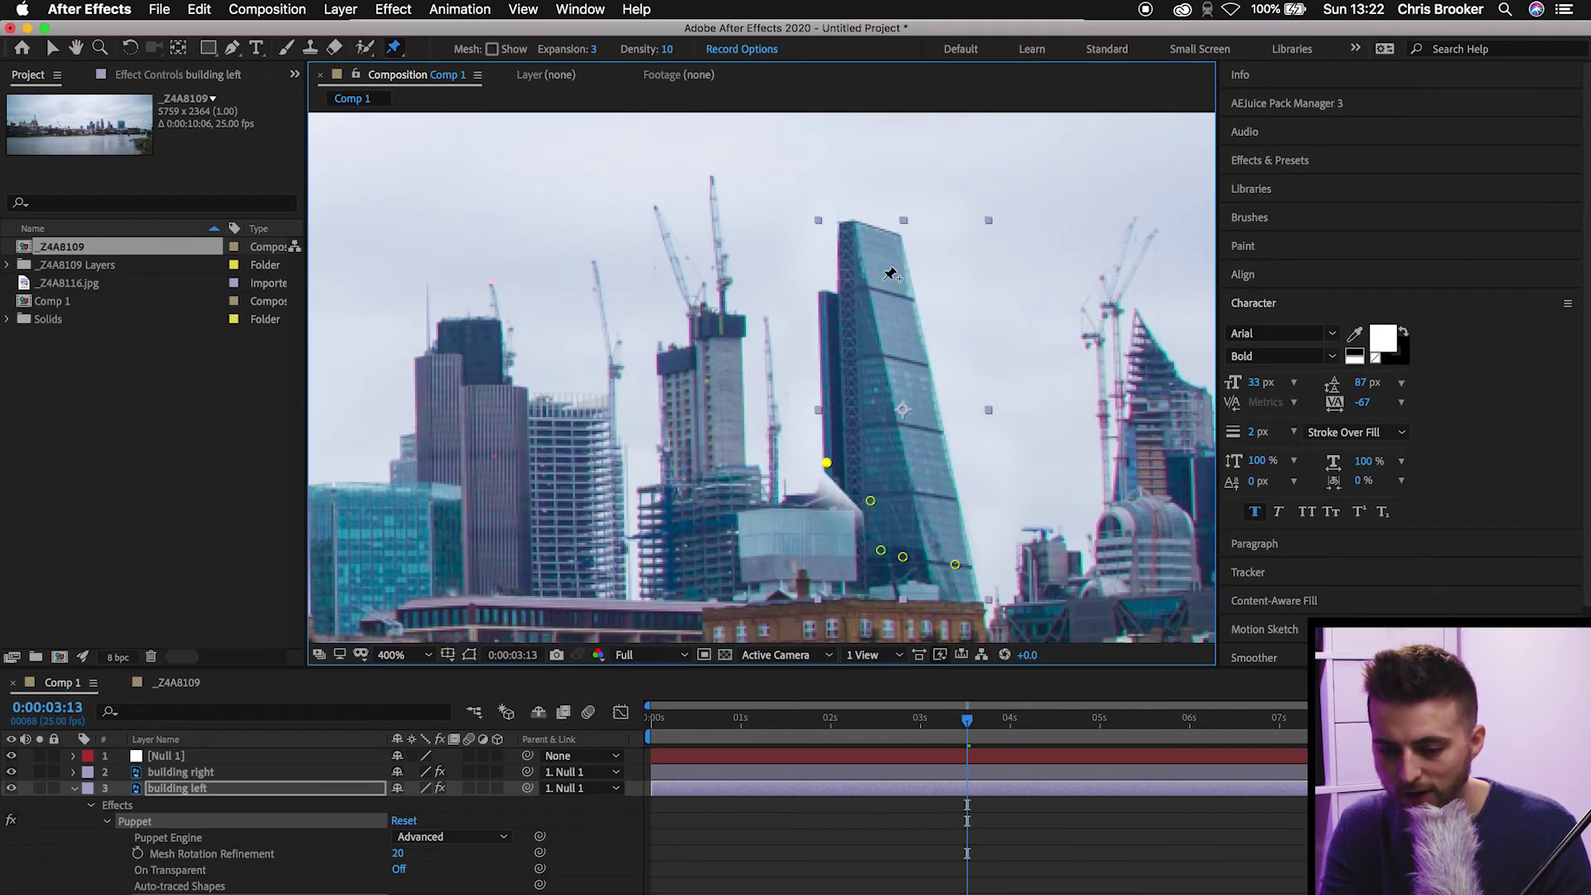
left_click(877, 236)
Step: Turn on Position keyframing for the tower's top pin, Puppet Pin 6, at 0:00:00:00 with the value 62.0, 18.0
left_click(50, 49)
key("Home")
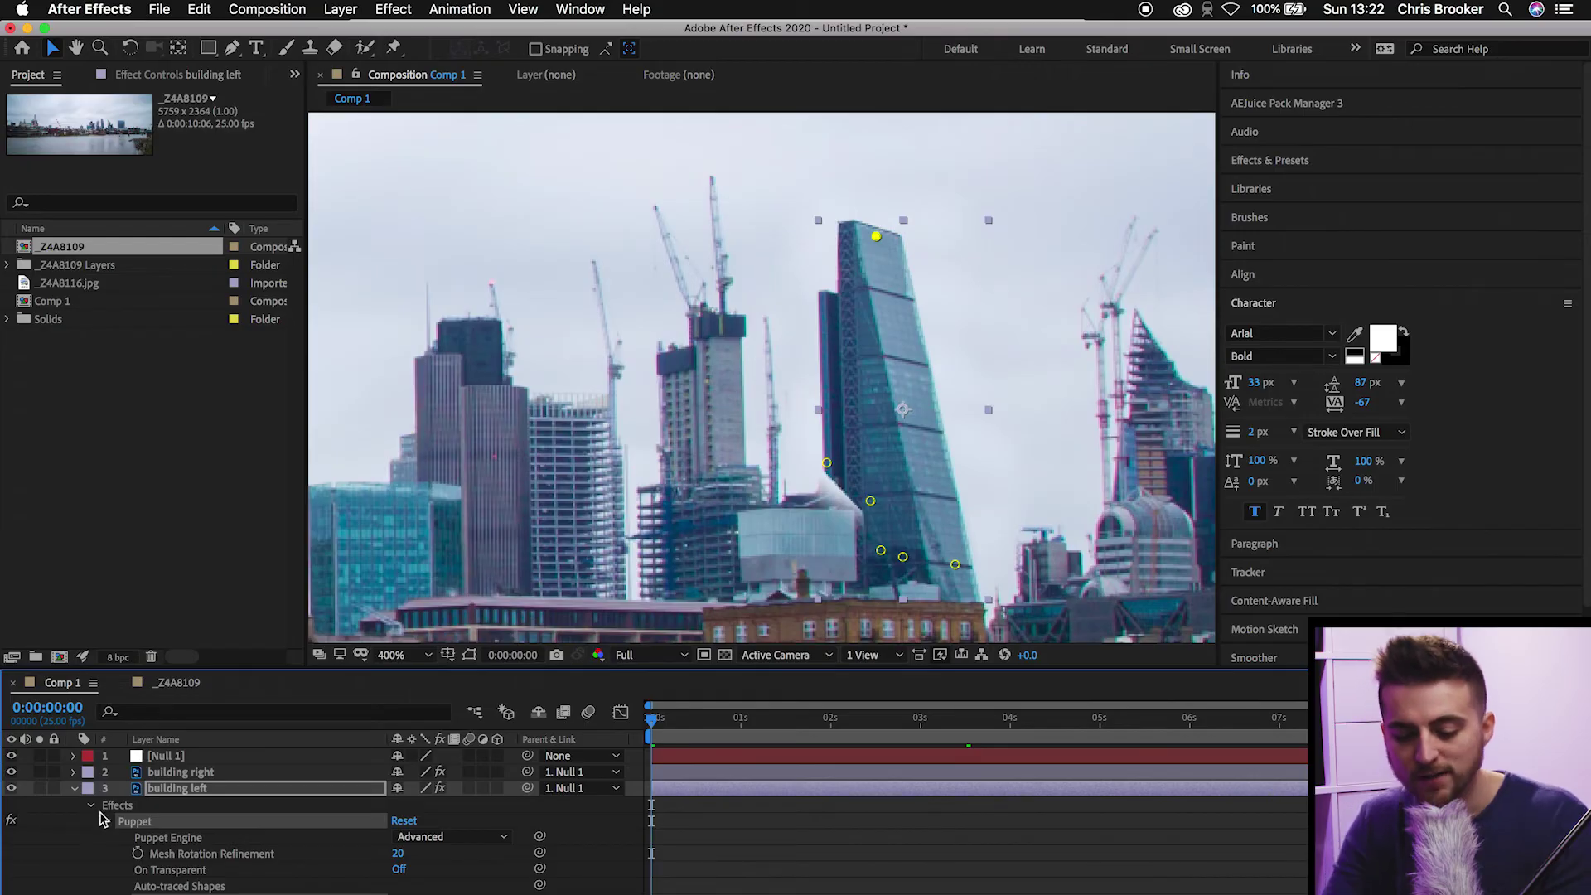
scroll(116, 862, "down", 1)
left_click(123, 886)
scroll(122, 888, "down", 3)
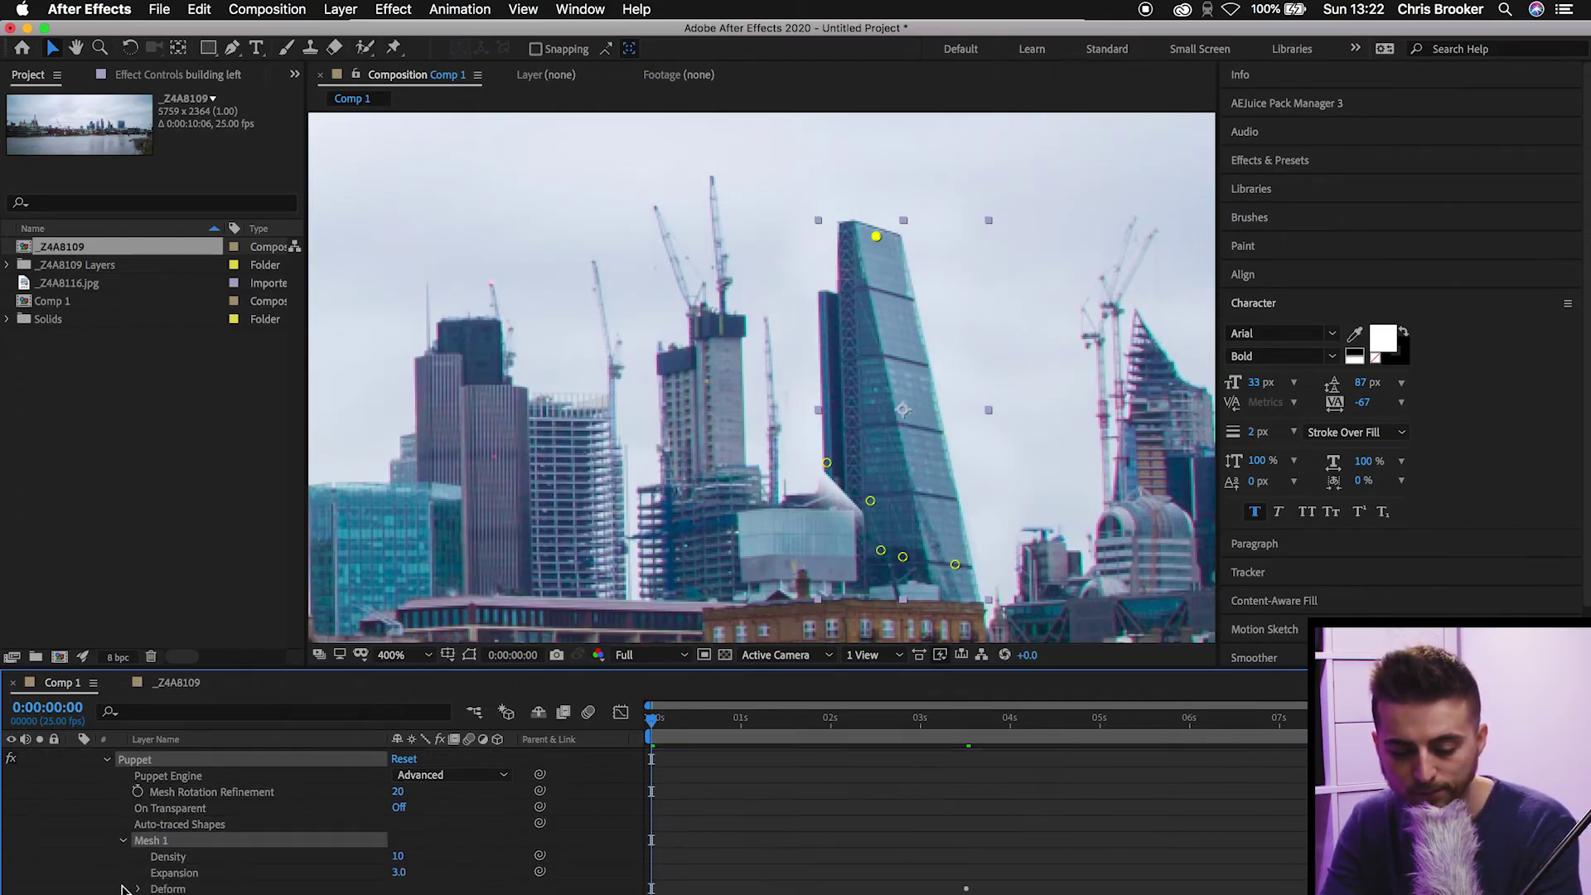
left_click(137, 888)
scroll(138, 889, "down", 5)
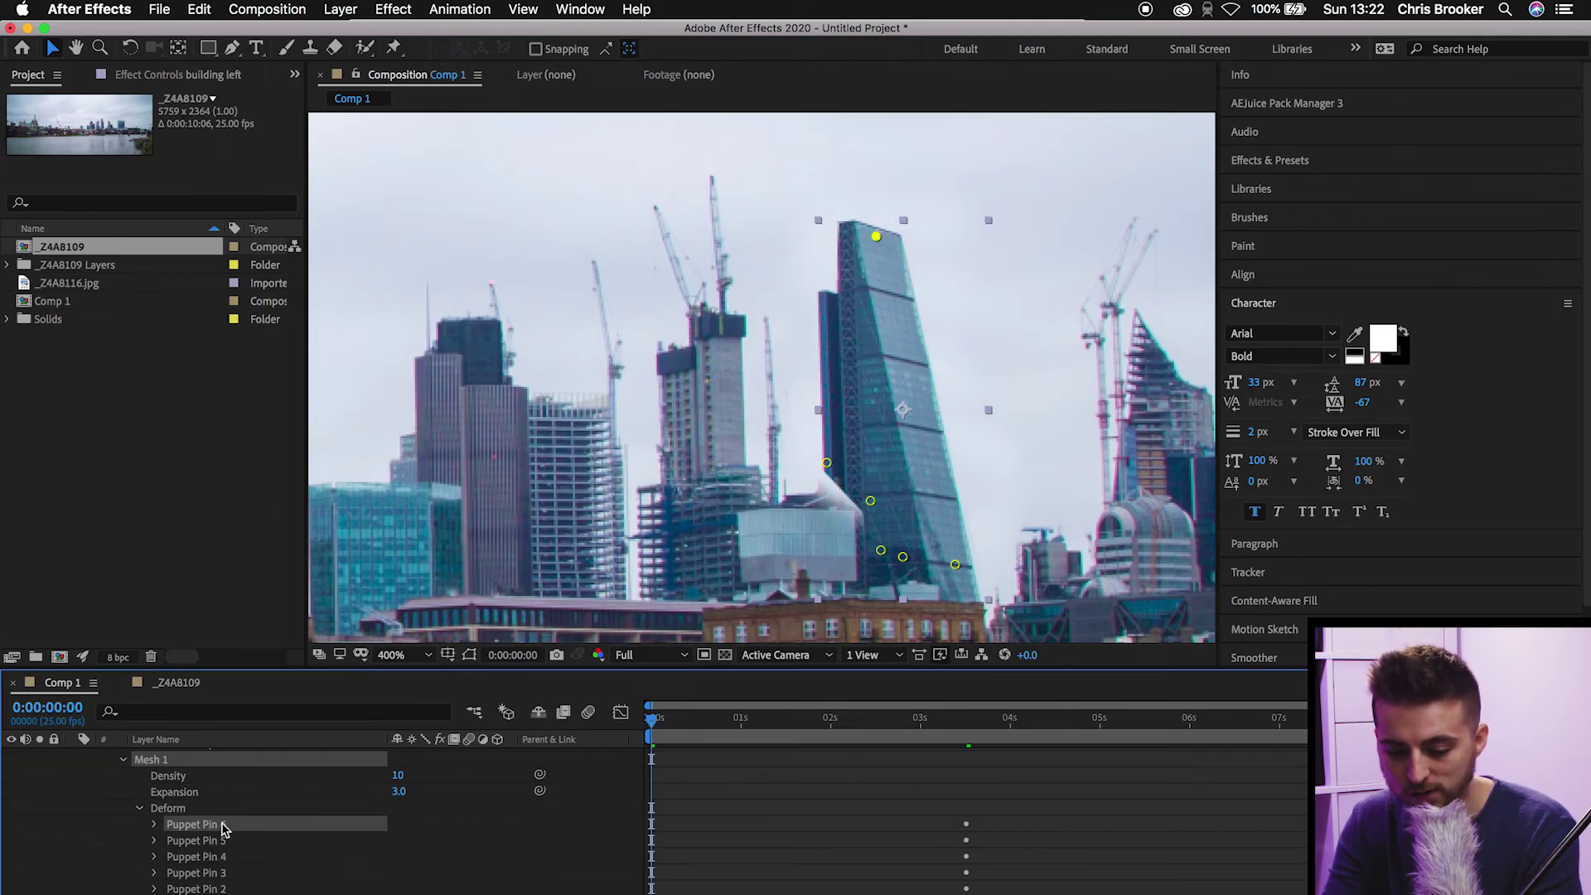
mouse_move(876, 237)
left_mouse_down()
mouse_move(877, 206)
mouse_move(875, 240)
left_mouse_up()
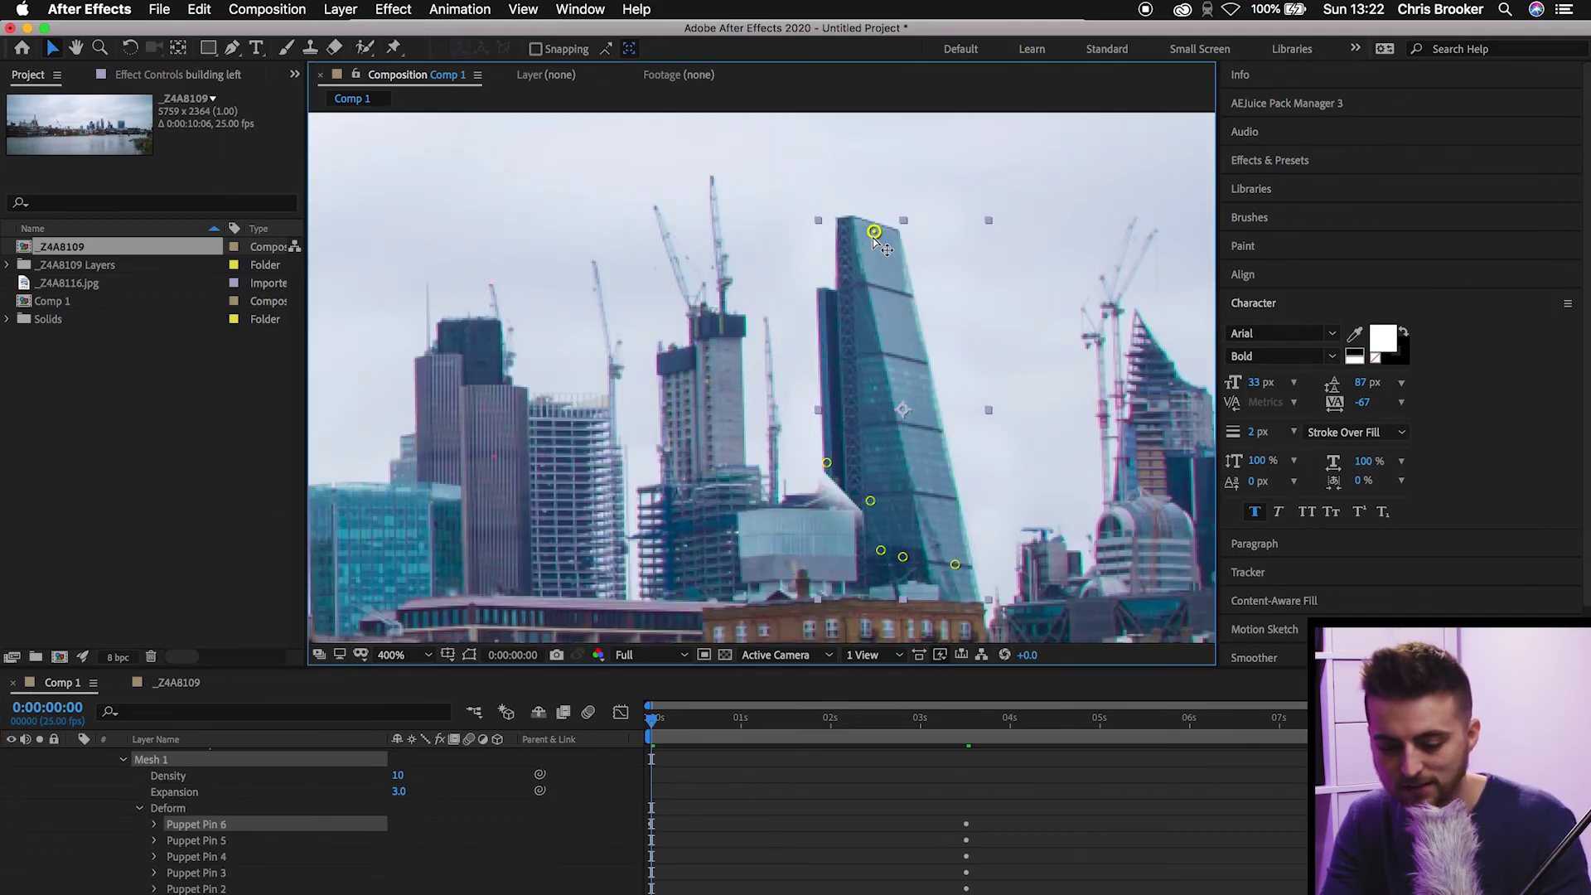
left_click(155, 825)
left_click(187, 856)
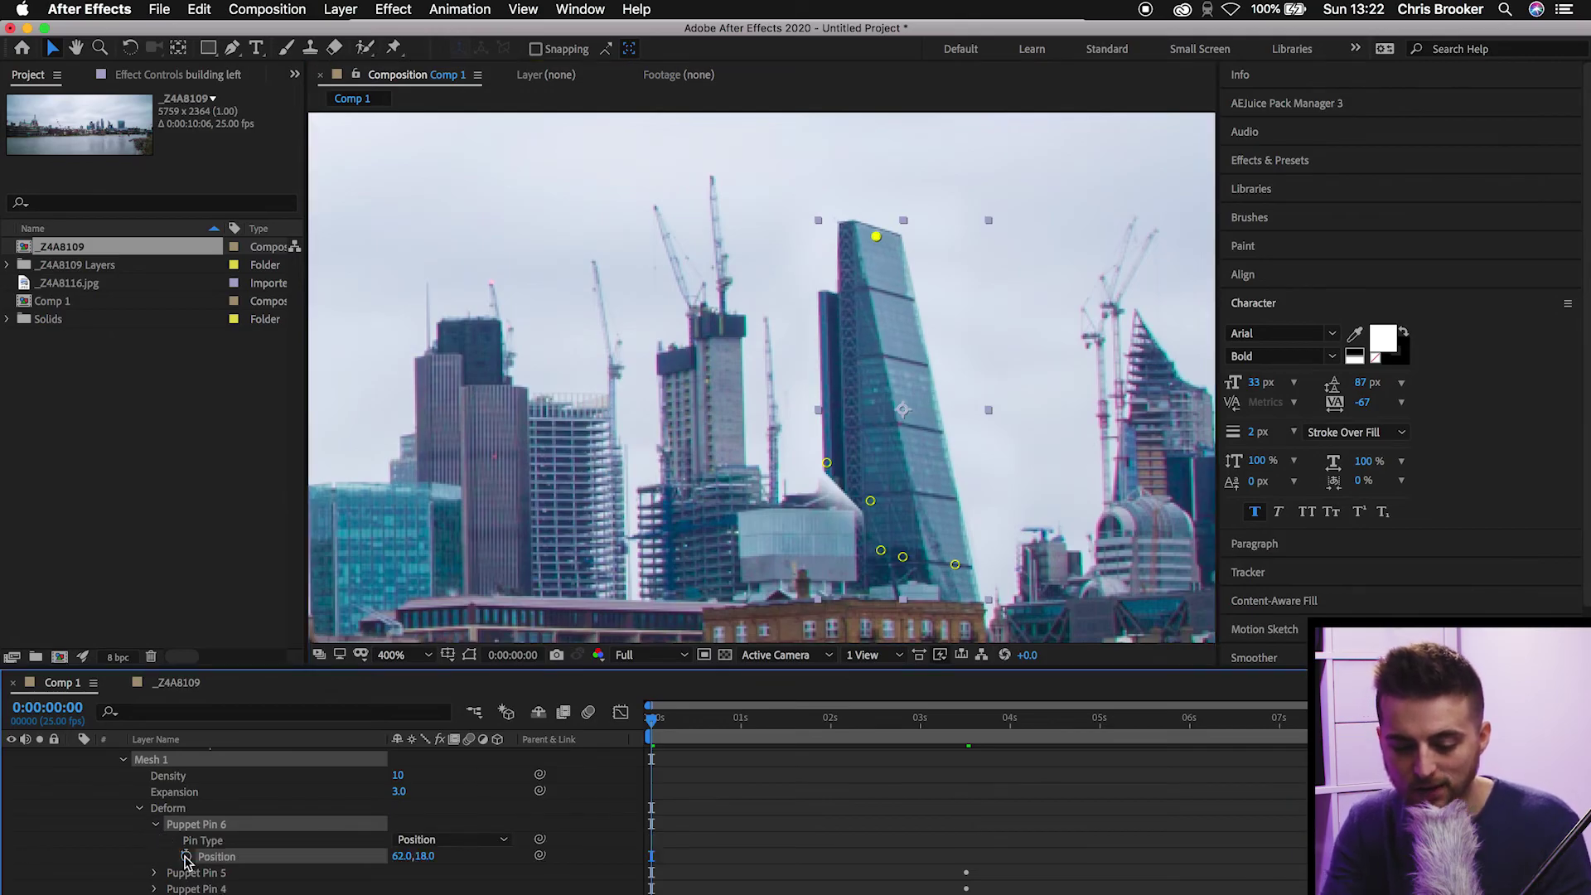
left_click(186, 856)
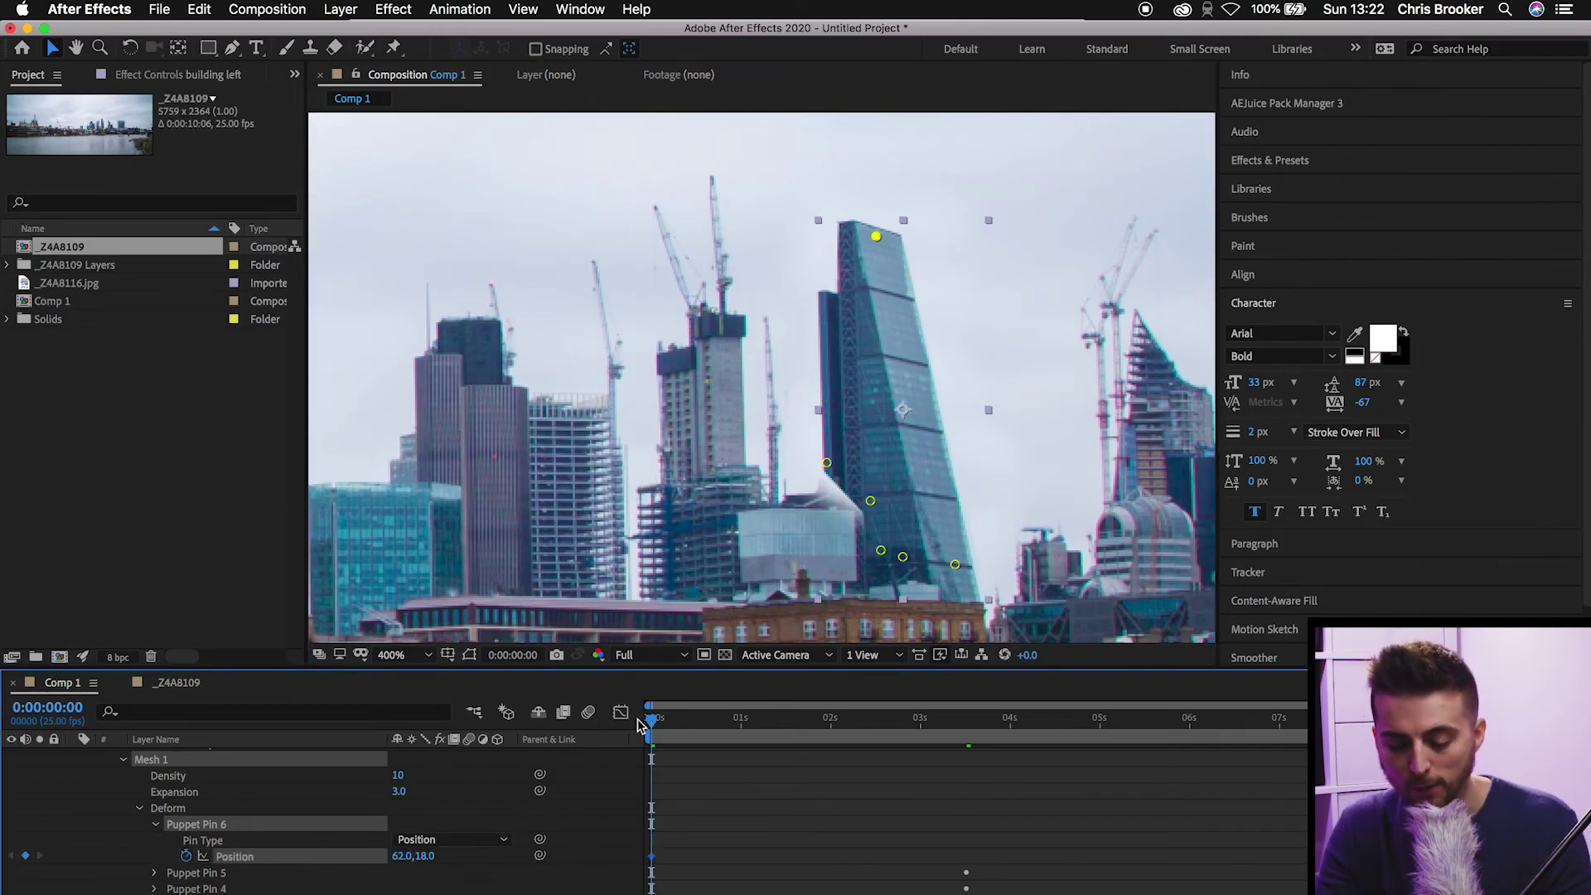
Step: Add a resting Position keyframe at 0:00:00:24, stretch the top pin up to 59.0, -64.0 at 0:00:00:11, and preview
left_click_drag(721, 721, 742, 721)
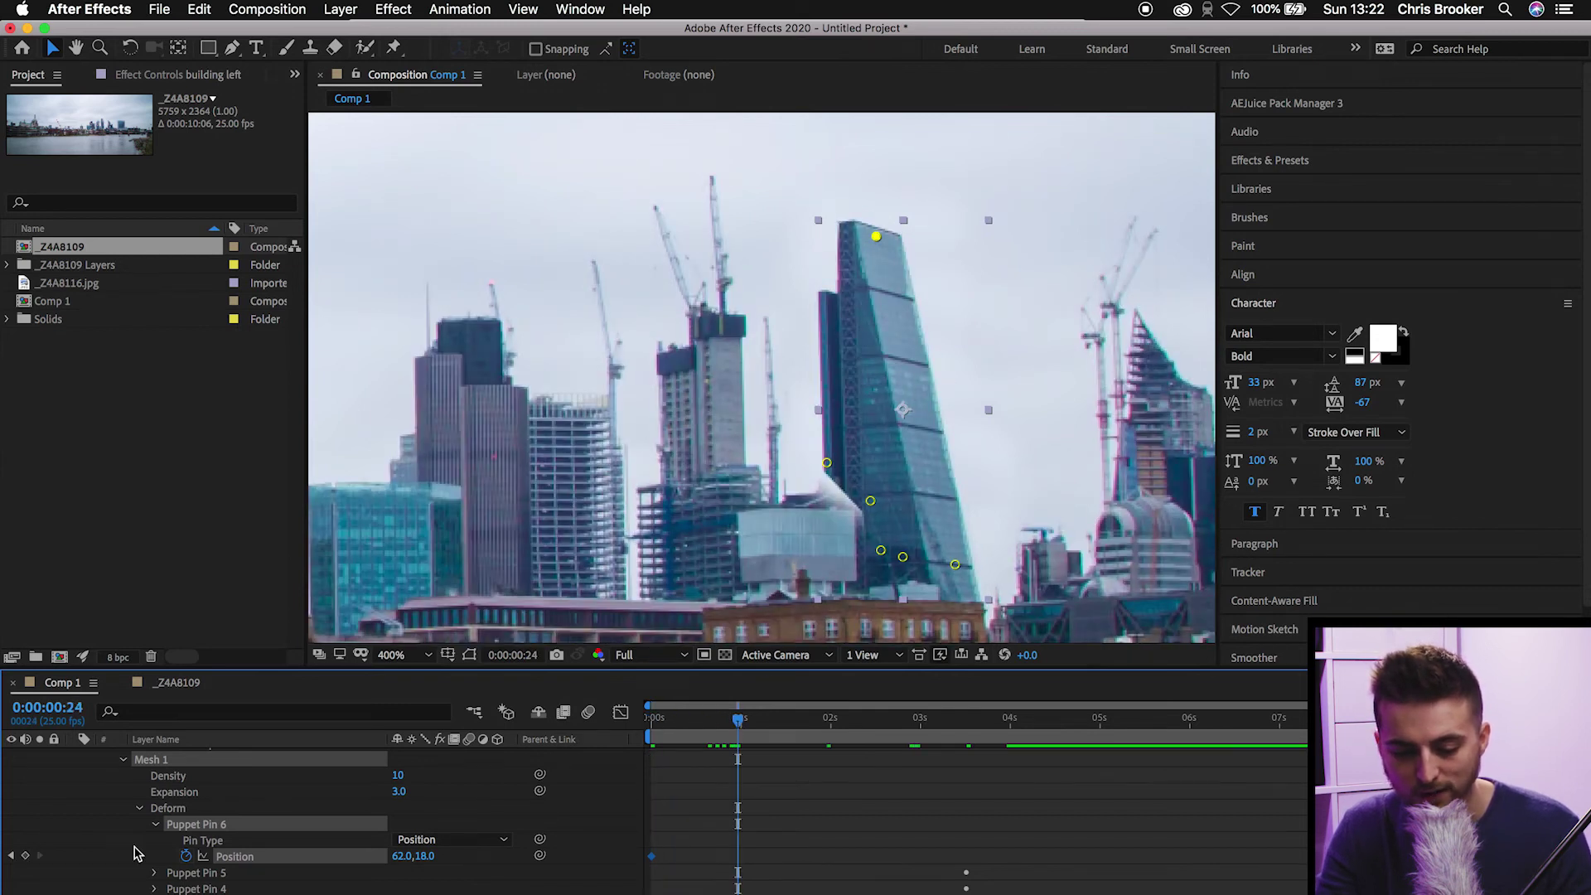
left_click(26, 857)
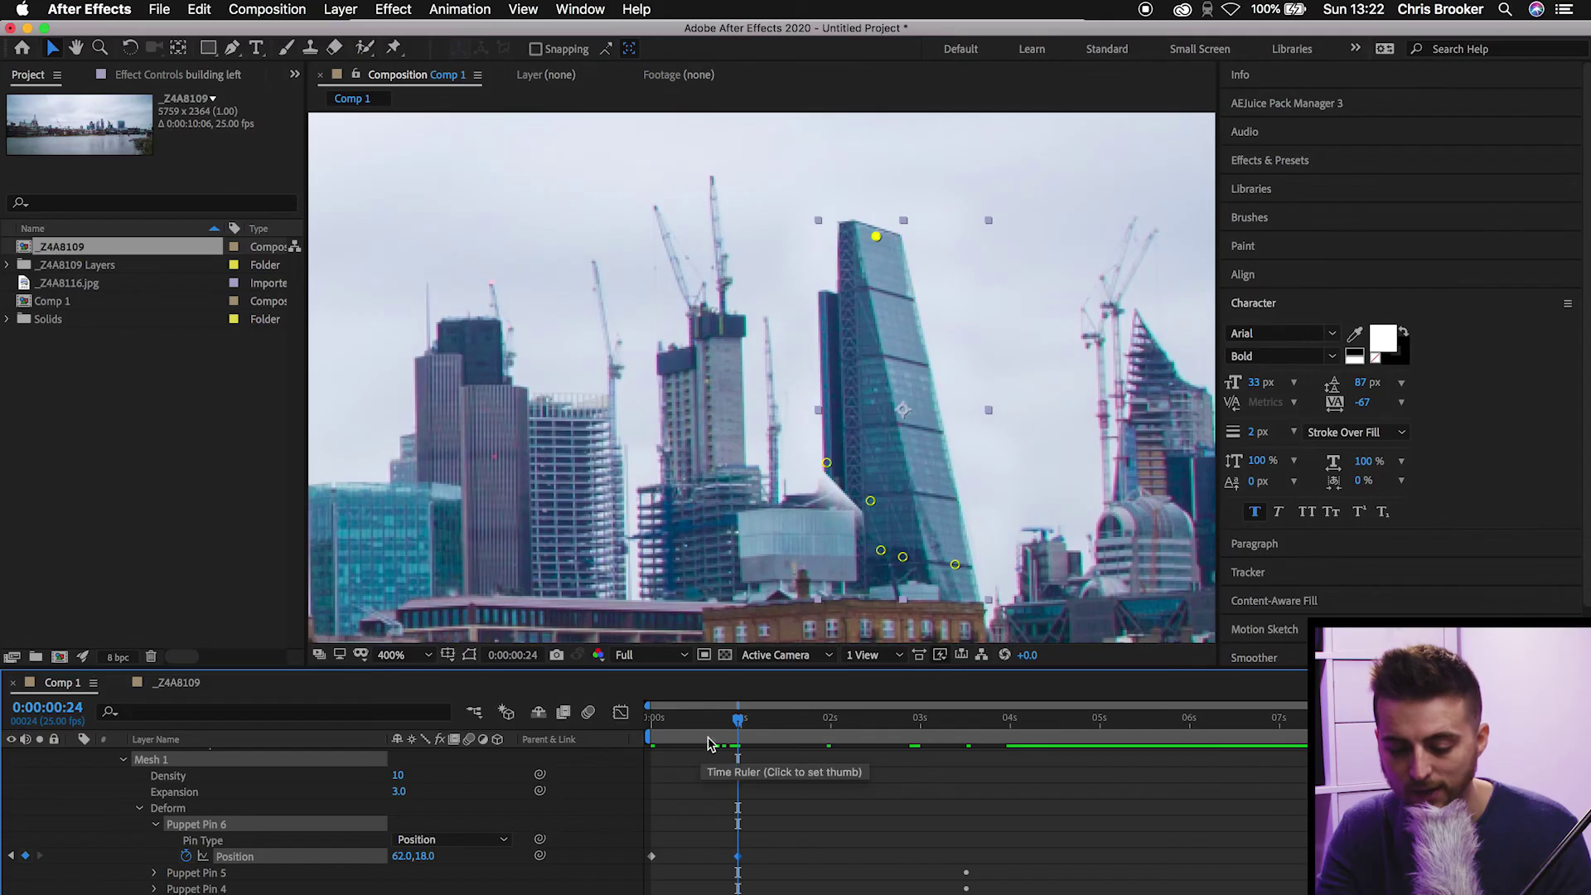
left_click_drag(738, 721, 693, 727)
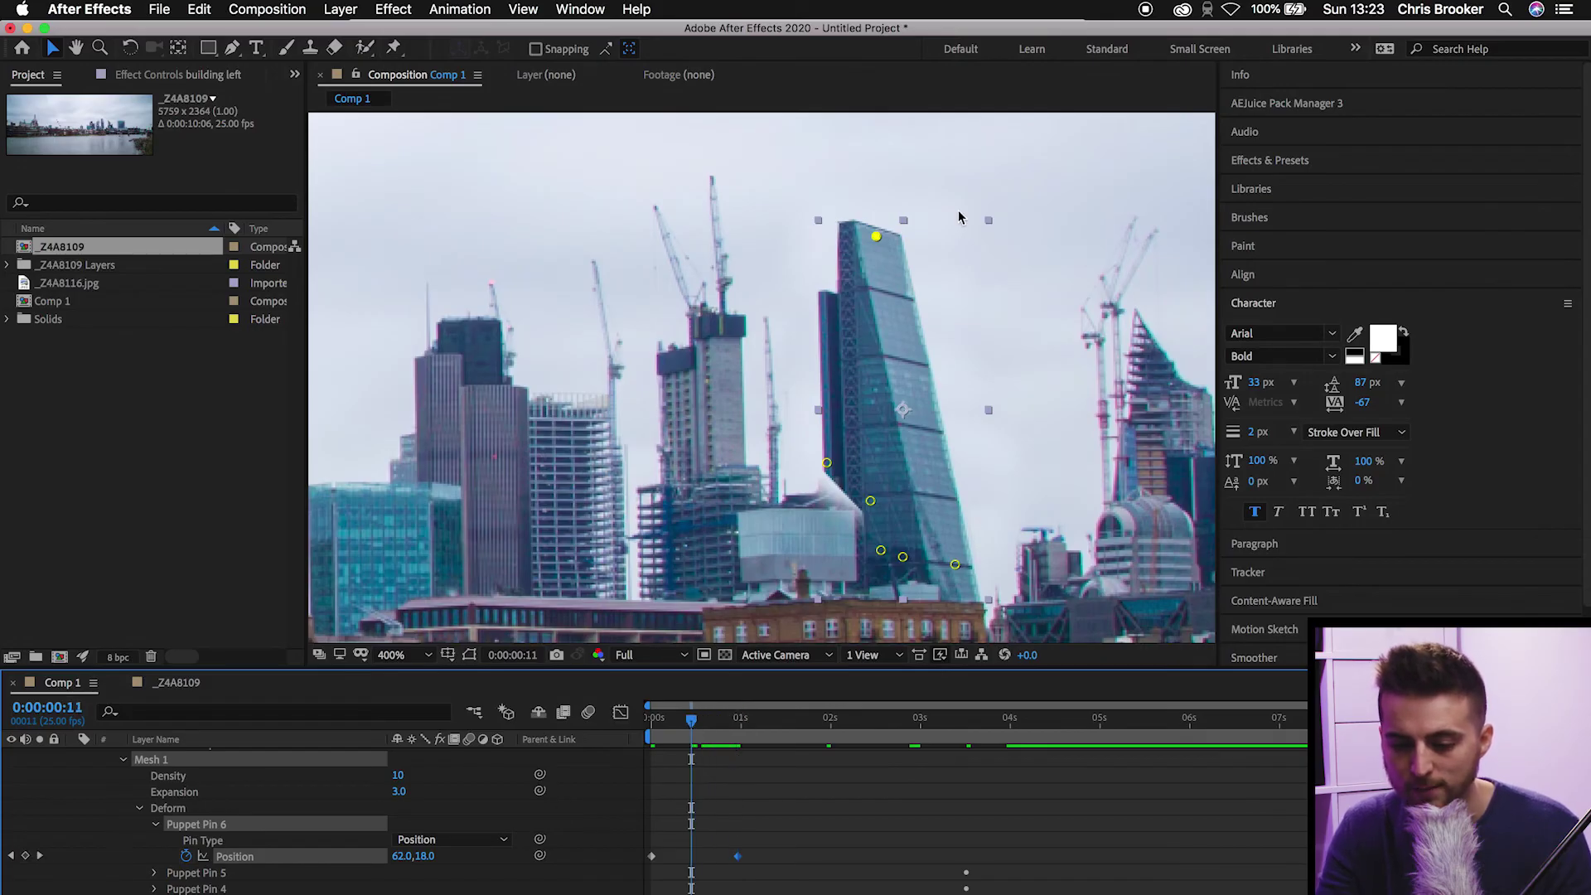
left_click_drag(876, 238, 874, 158)
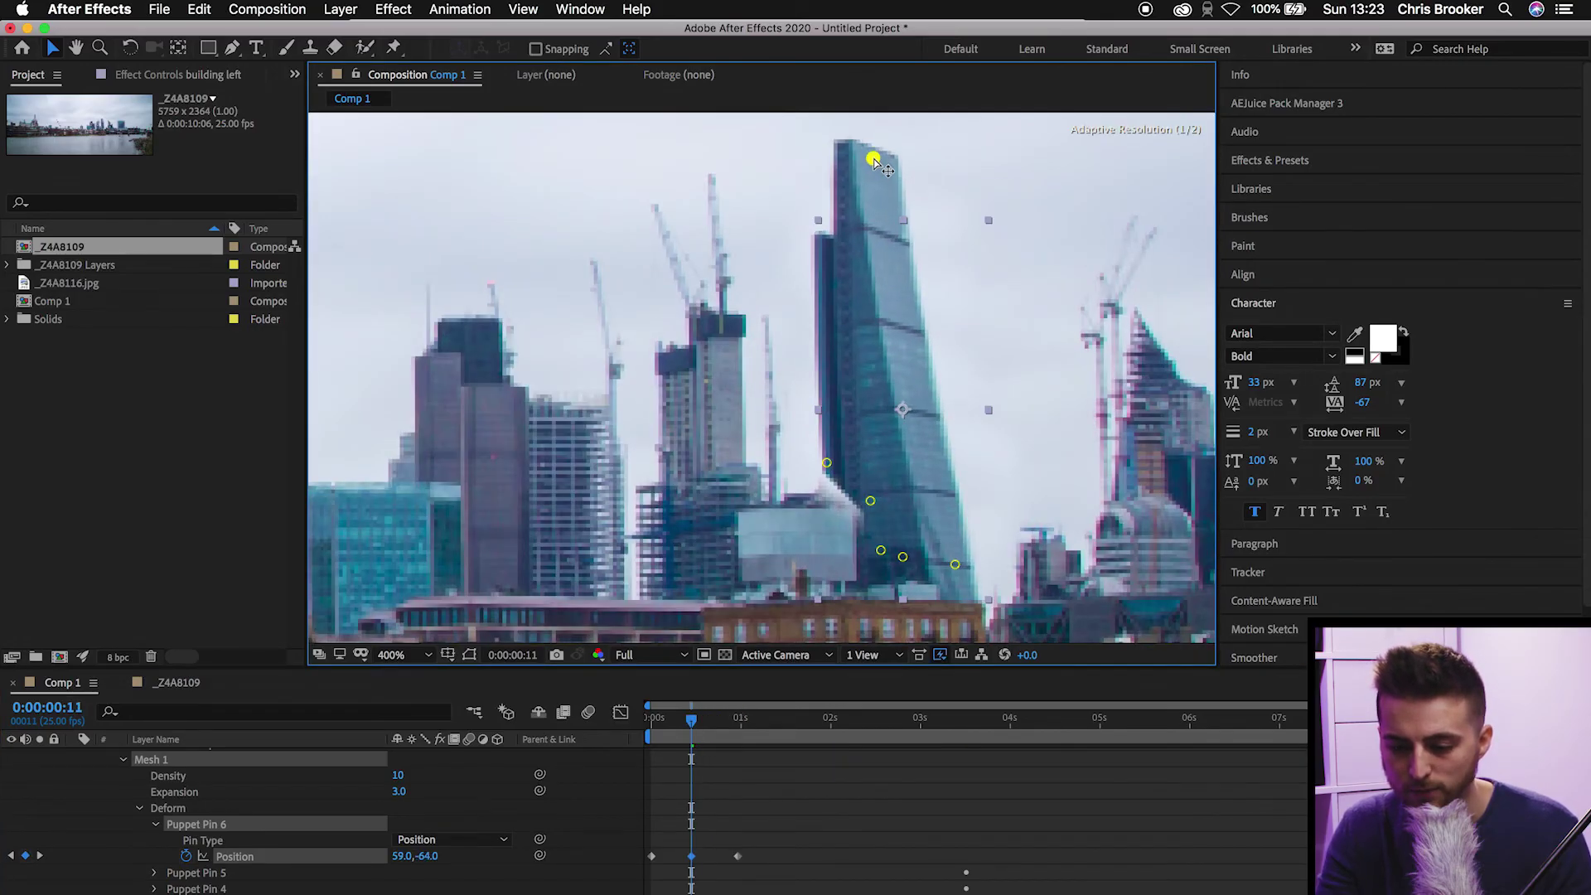
key("space")
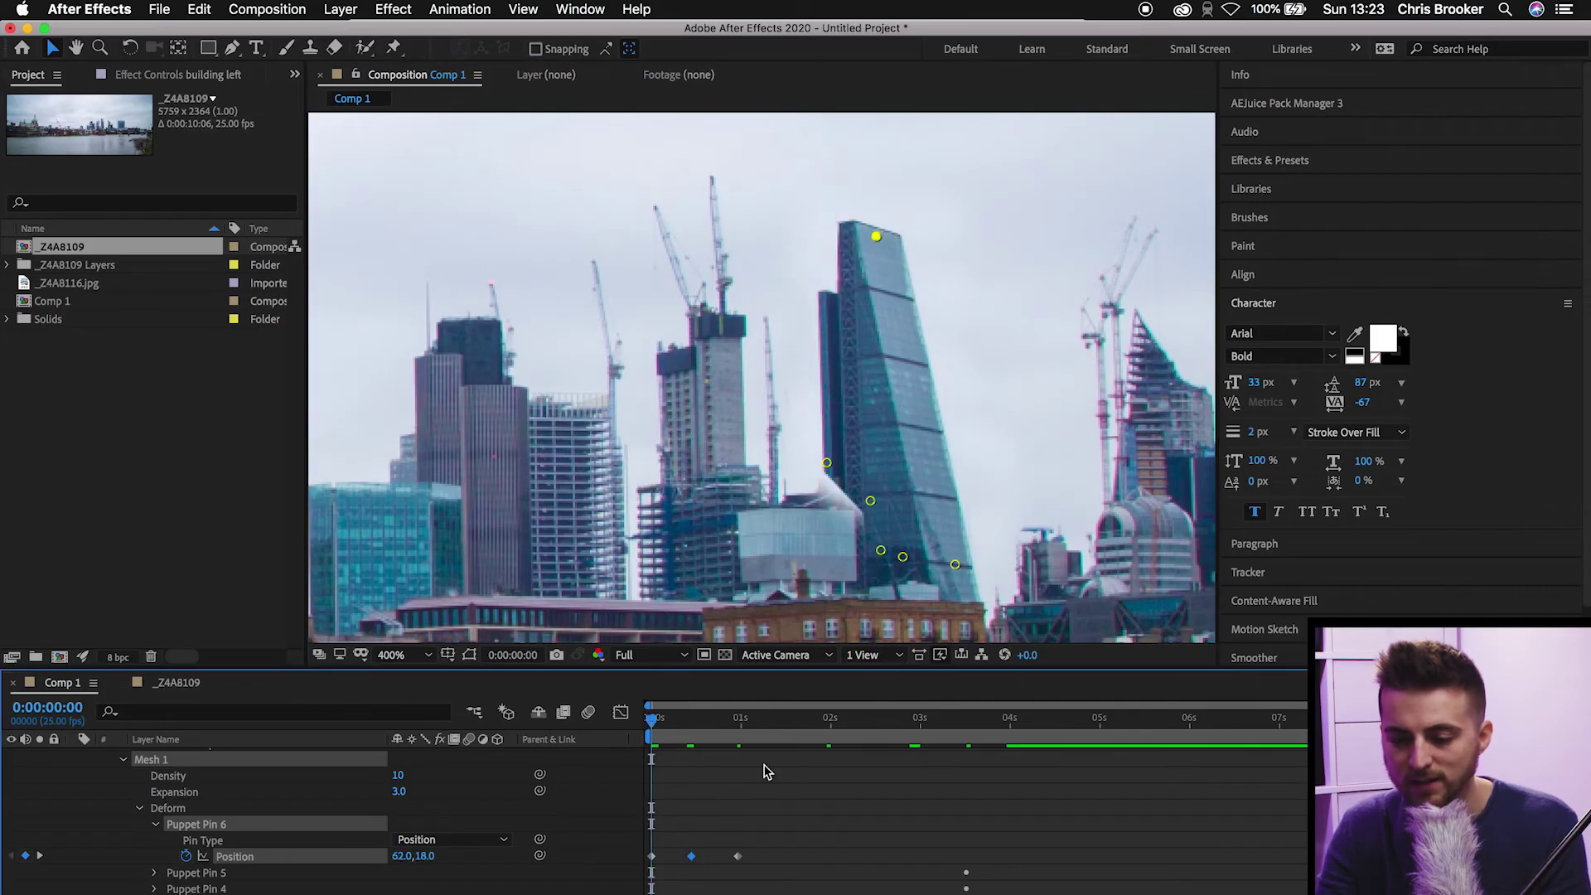
key("space")
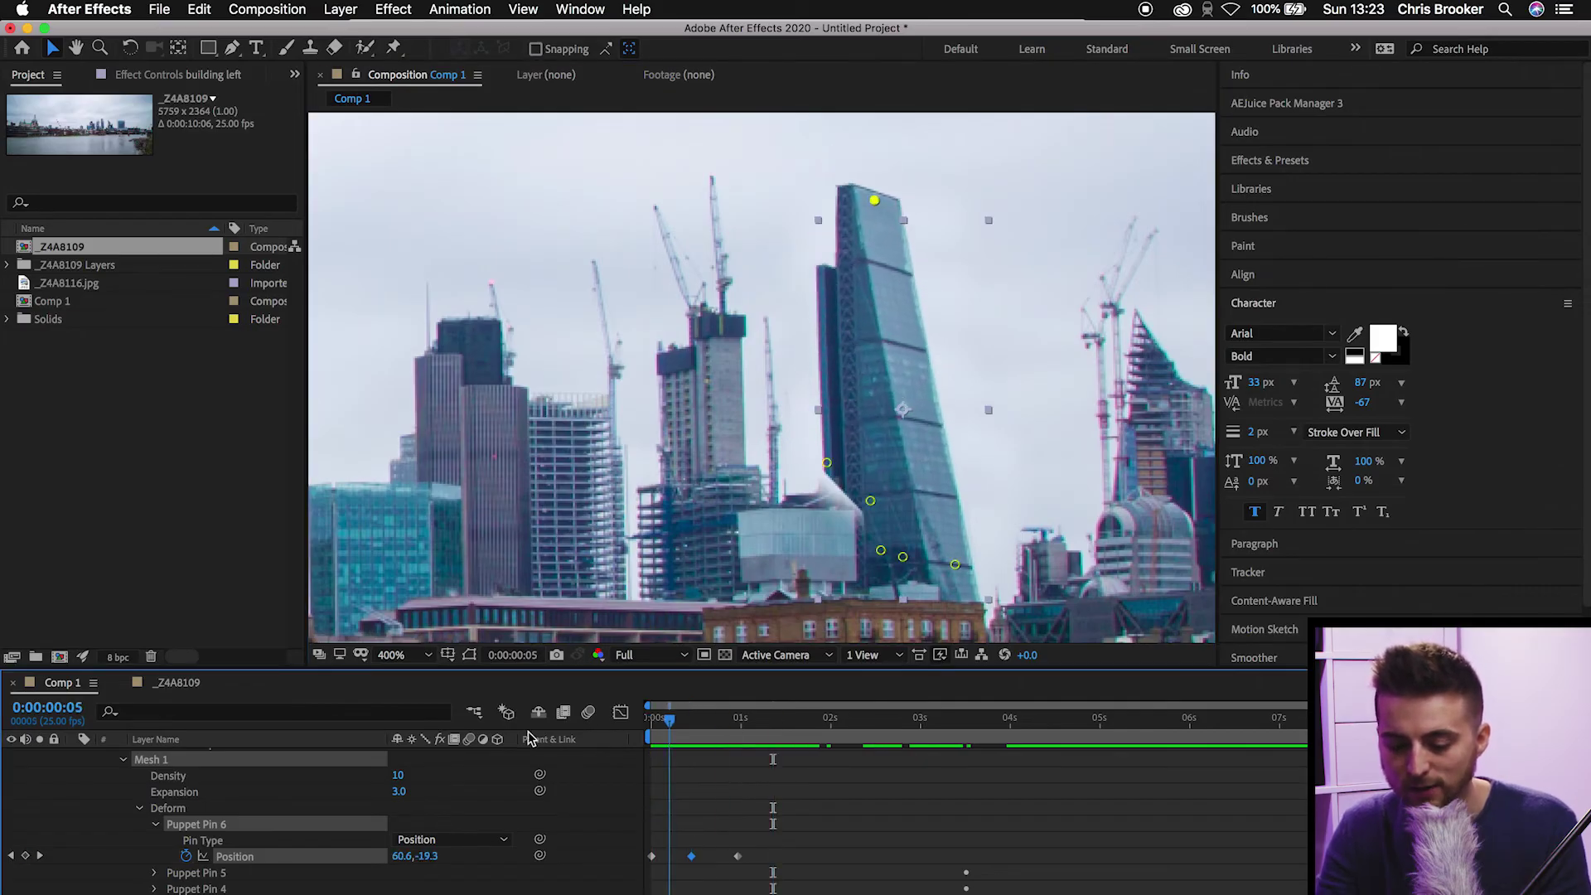
Step: Move the stretch and resting keyframes earlier, to about a quarter and half a second, and preview the faster motion
key("=")
left_click_drag(887, 816, 739, 862)
left_click(742, 856)
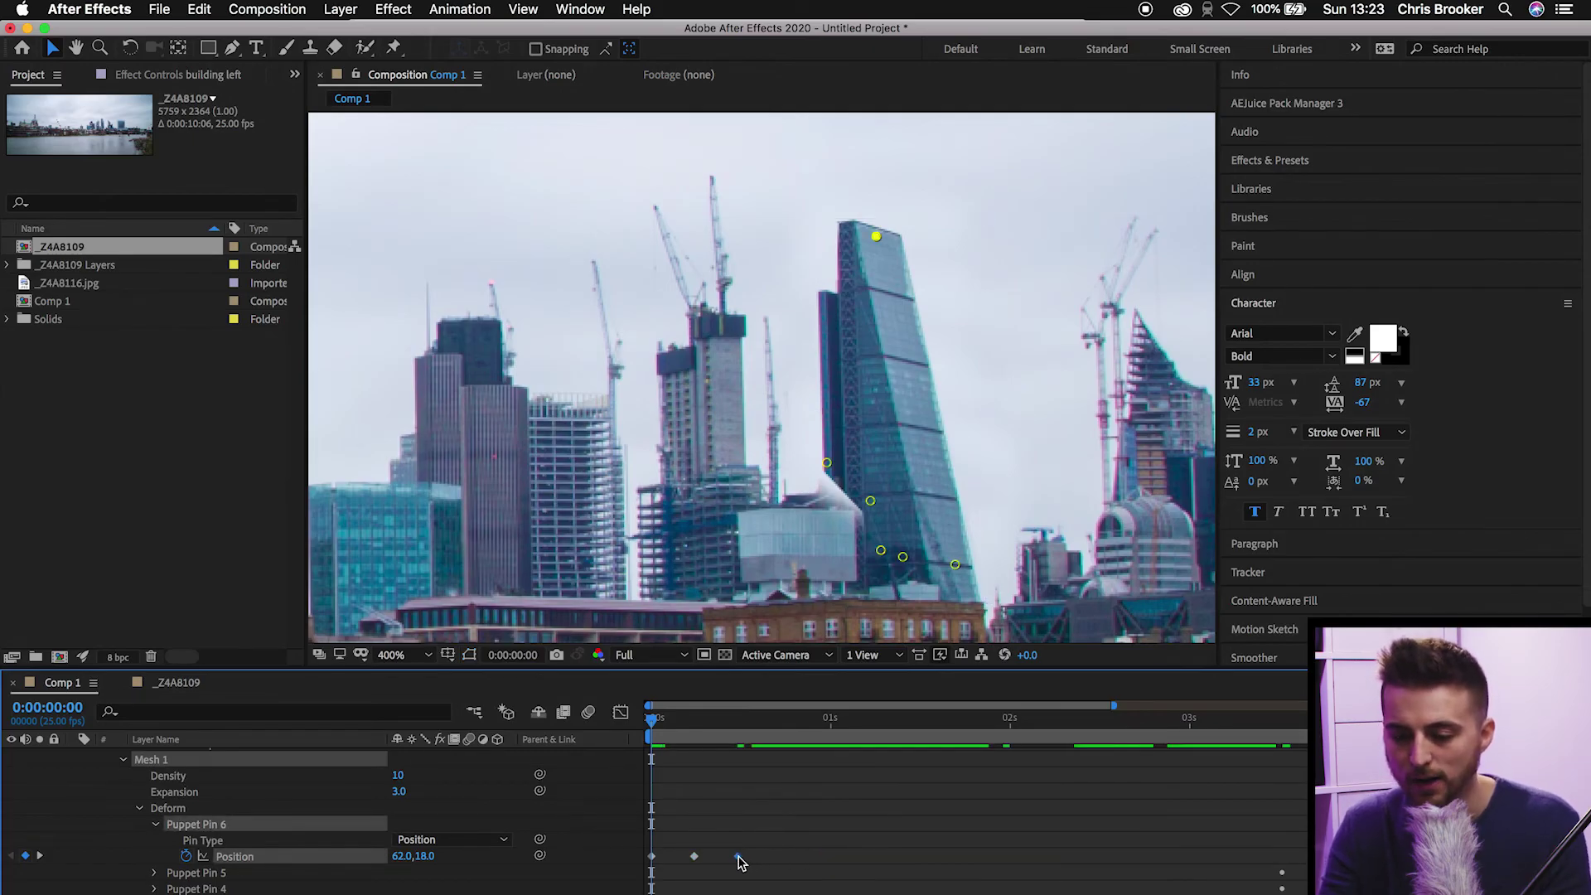
key("space")
left_click(766, 841)
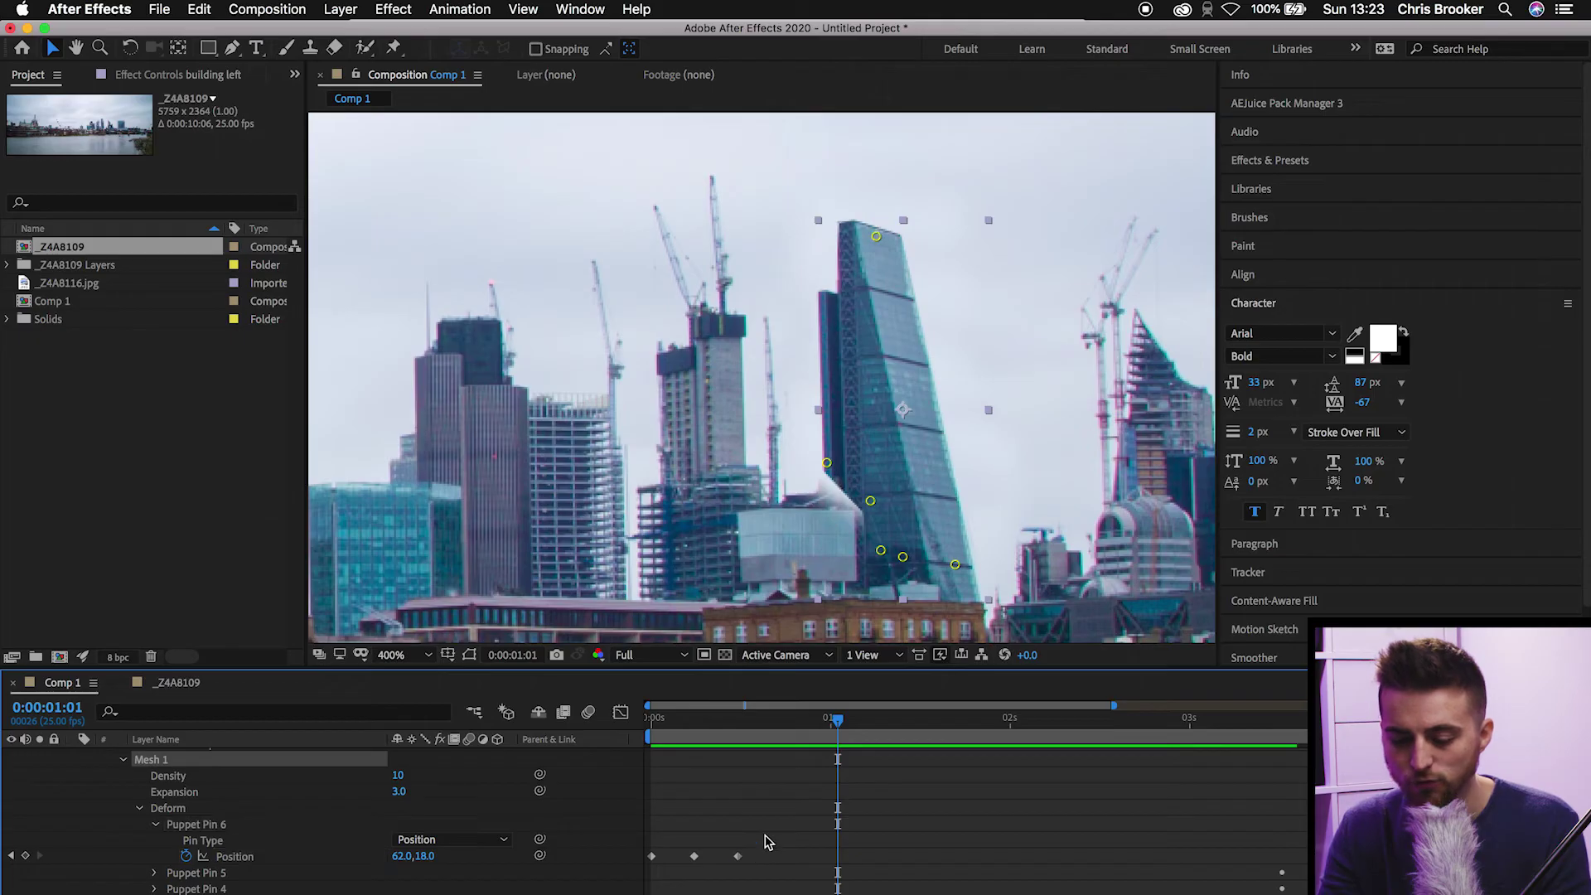
Step: Copy the tower's stretch Position keyframes and paste them repeatedly at regular intervals until just before 0:00:06:00
left_click_drag(773, 832, 686, 875)
left_click_drag(756, 720, 866, 724)
key("cmd+v")
left_click_drag(979, 837, 686, 879)
left_click_drag(920, 729, 954, 730)
key("ctrl+v")
left_click(1219, 719)
key("ctrl+v")
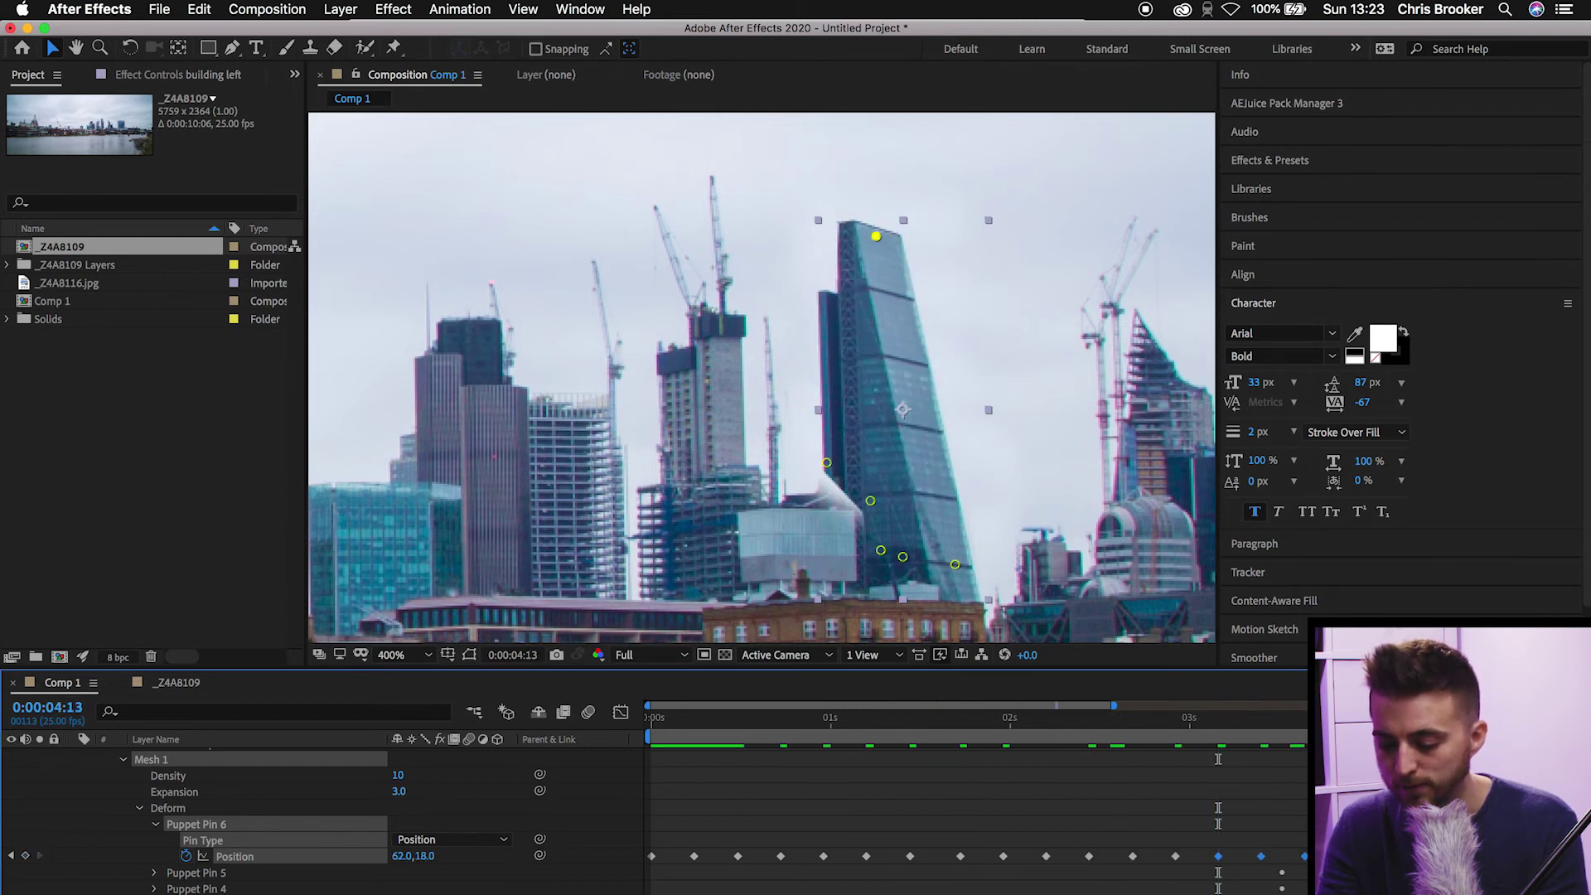
key("minus")
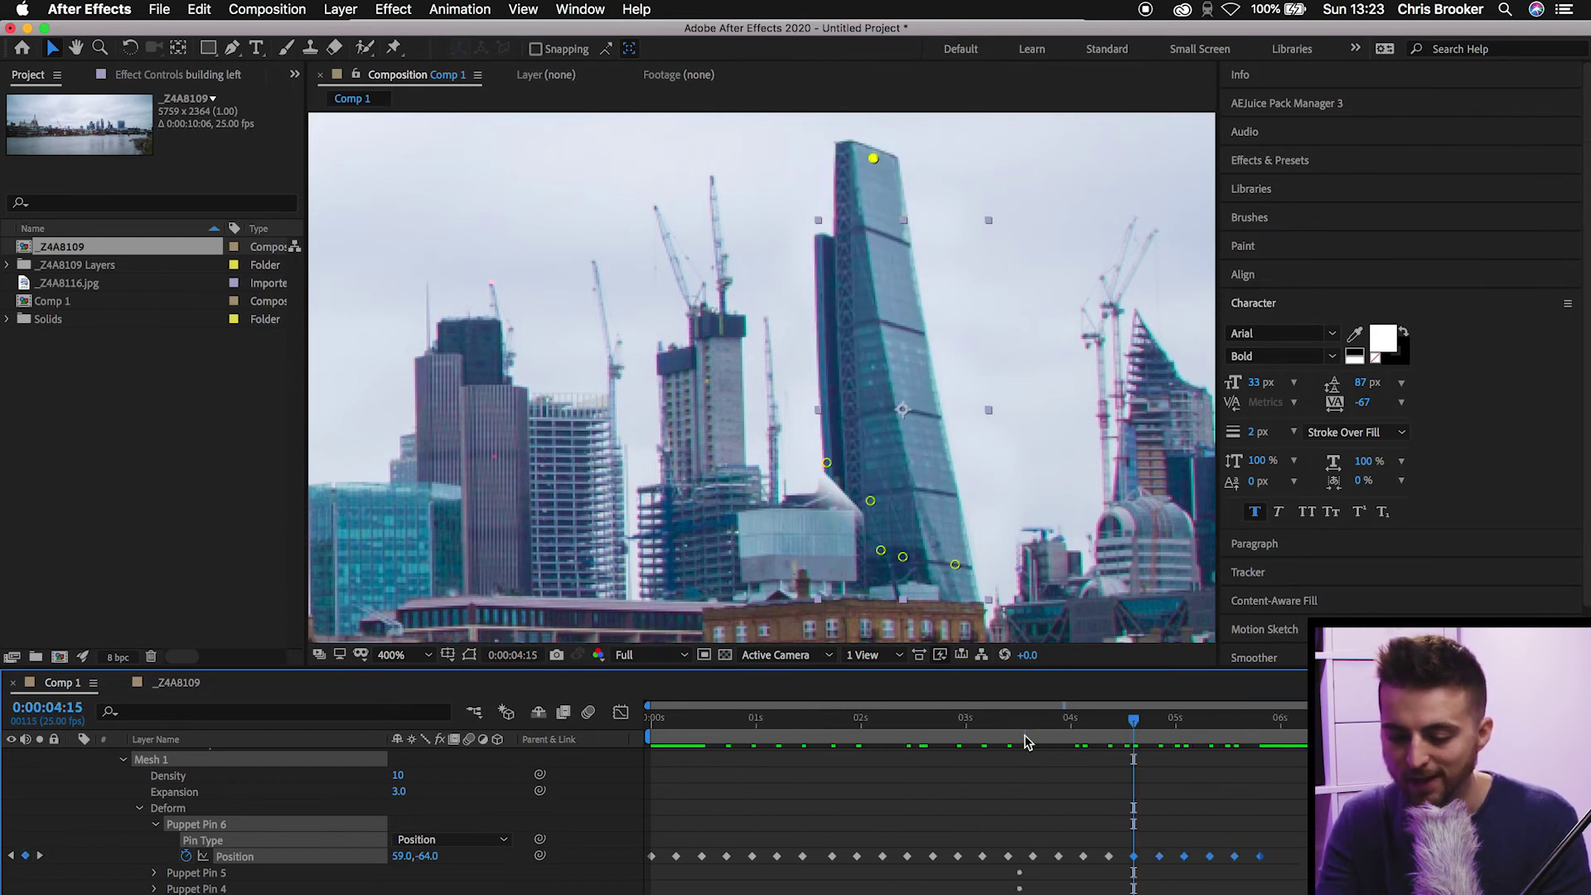
Step: Preview the left tower's repeated stretching from the start, both close up and with the whole composition visible
key("Home")
left_click(813, 791)
key("space")
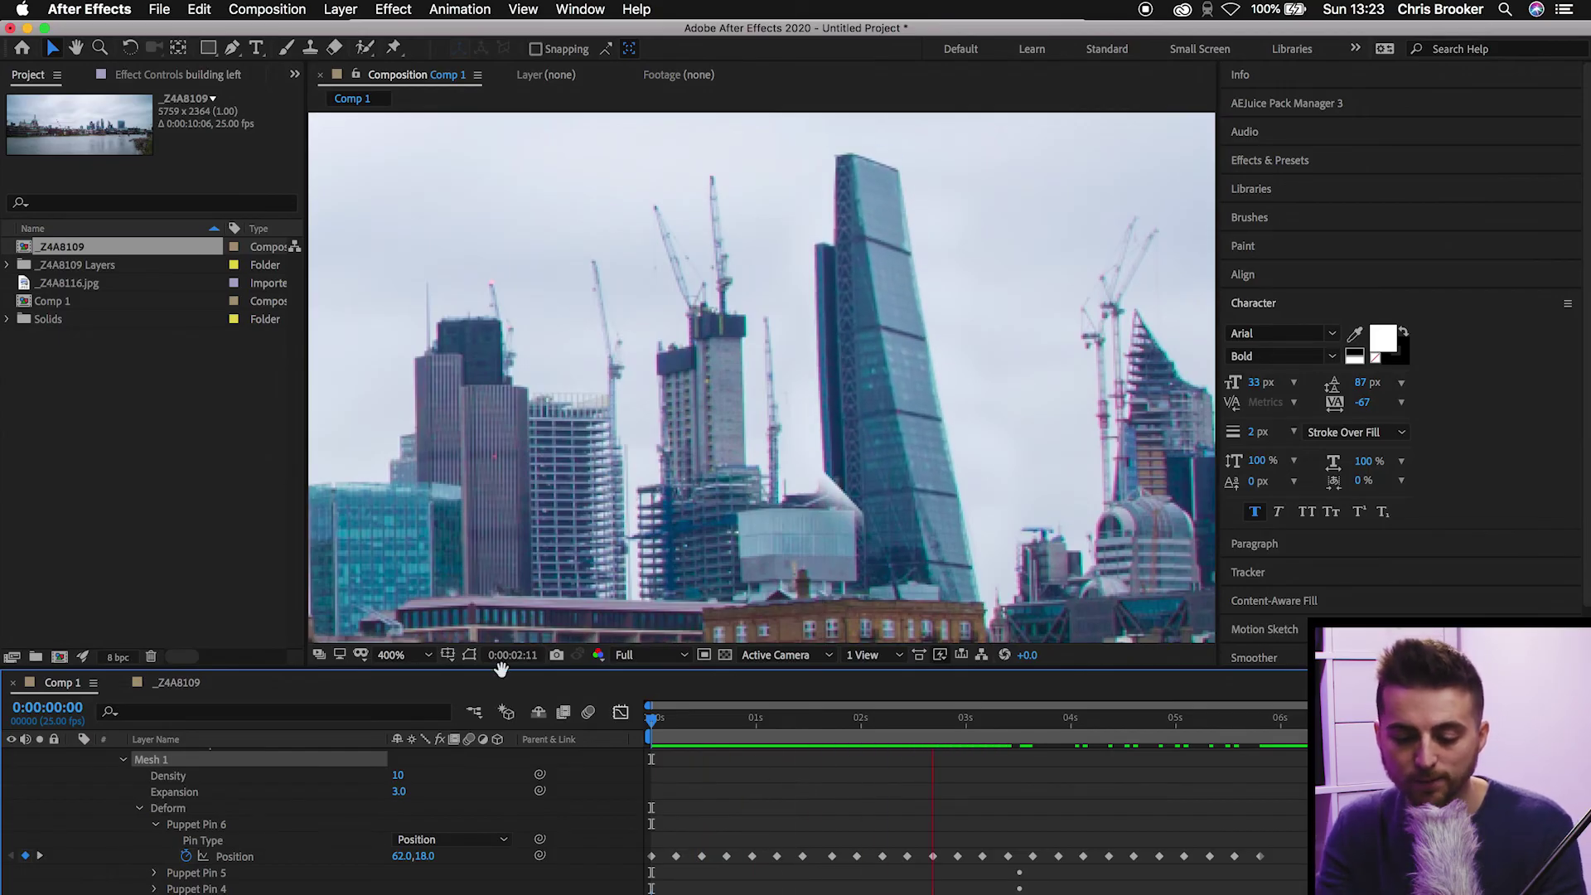
left_click(391, 654)
left_click(401, 318)
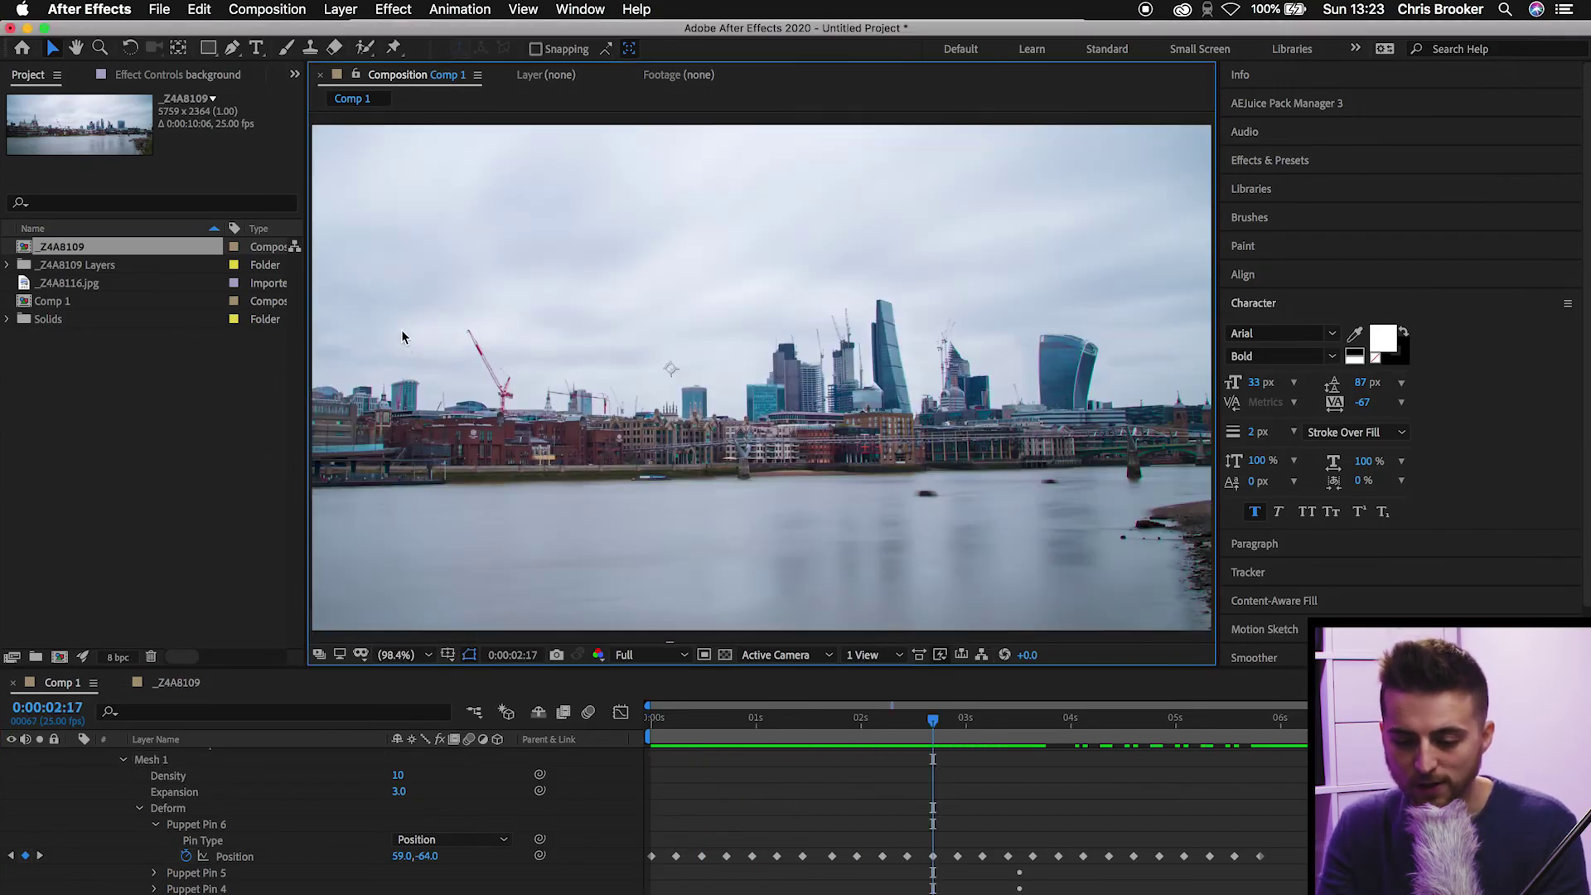
left_click(883, 856)
key("Home")
left_click(738, 773)
key("space")
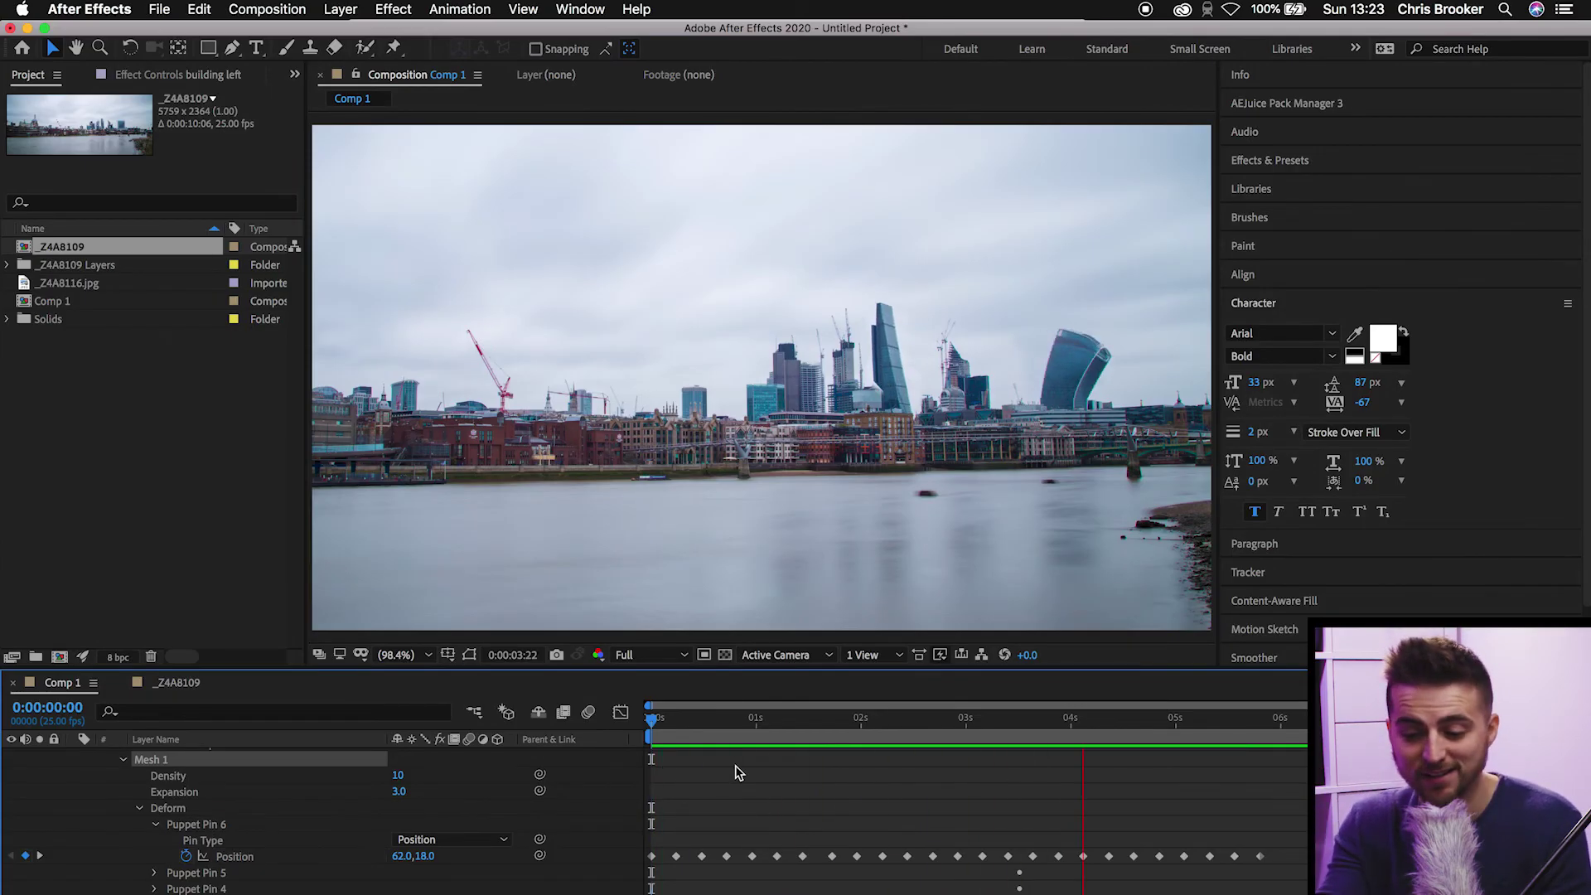
key("space")
Step: Collapse the building left layer, and enable motion blur on all four layers and the composition, checking it in a preview
scroll(744, 812, "up", 5)
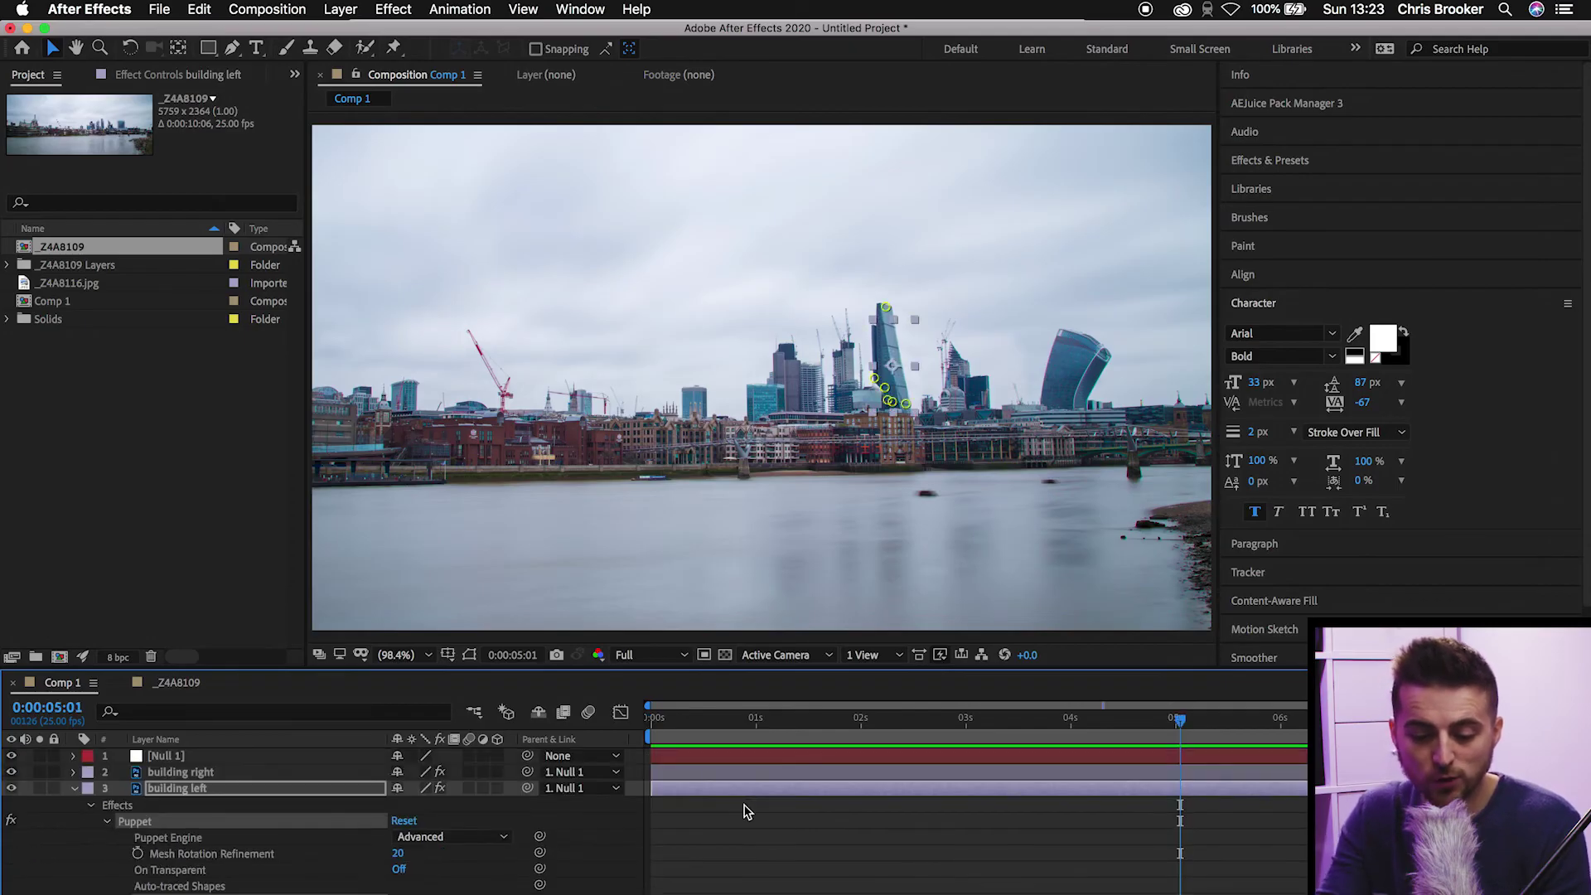
left_click(73, 789)
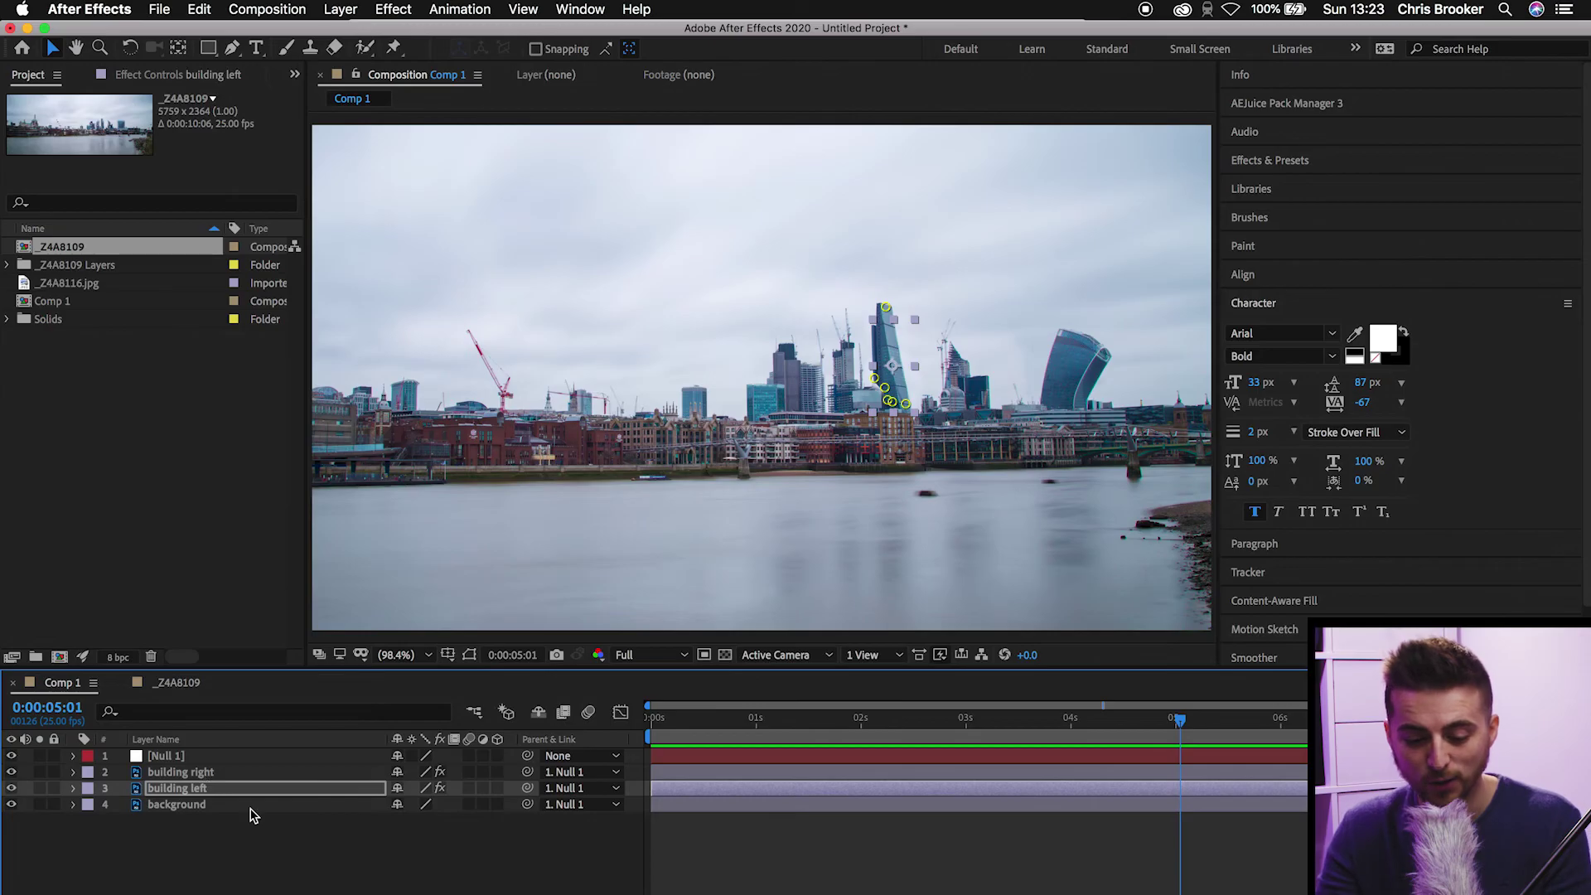
left_click_drag(250, 817, 137, 673)
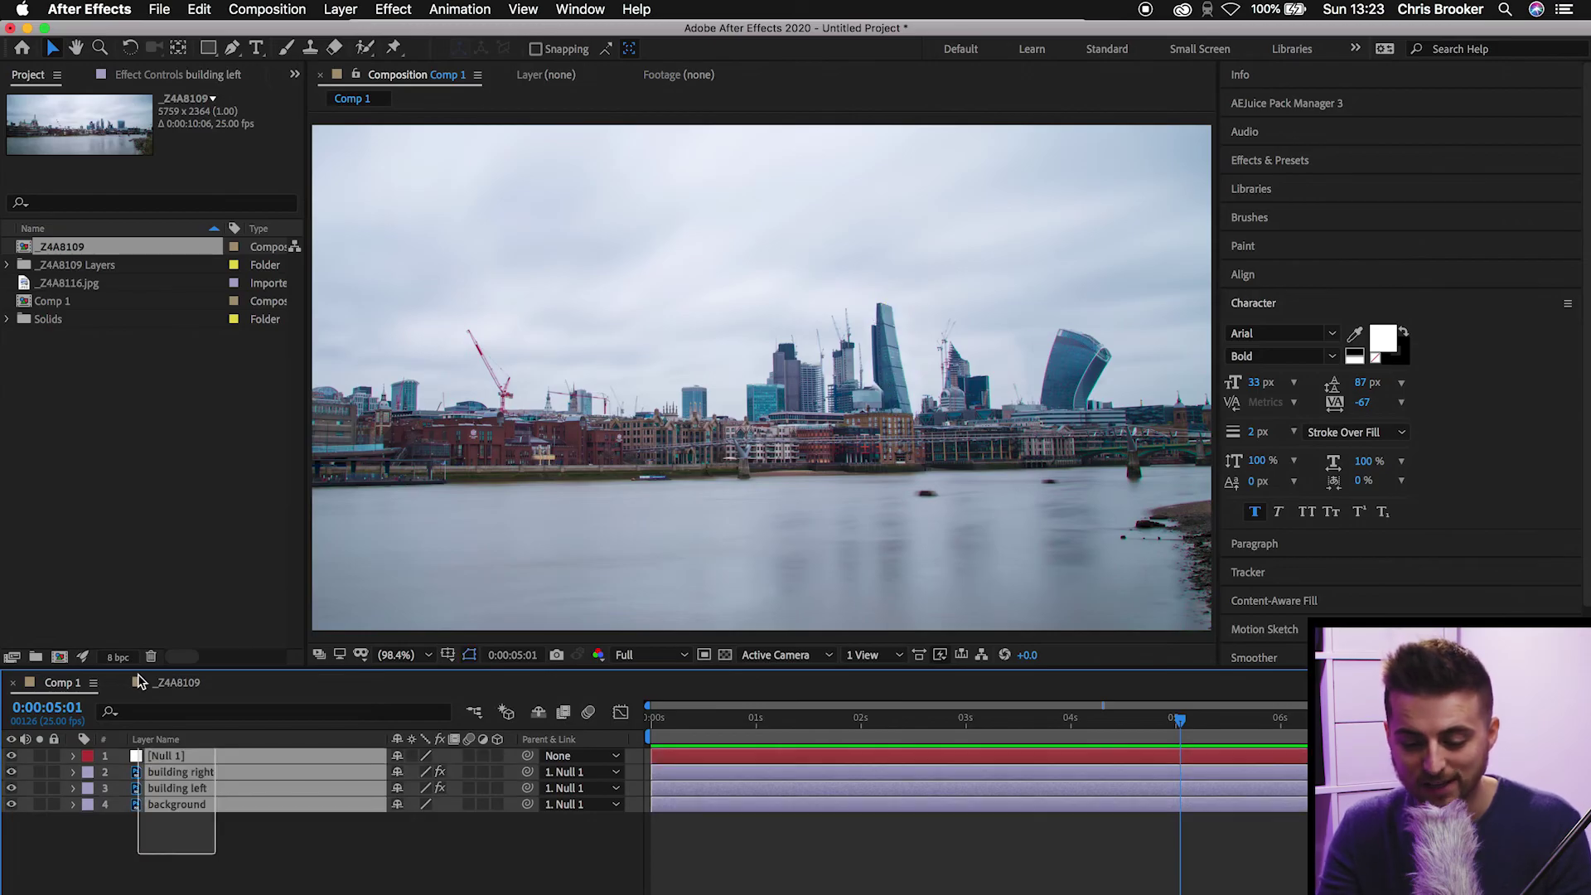
left_click(469, 756)
left_click(817, 862)
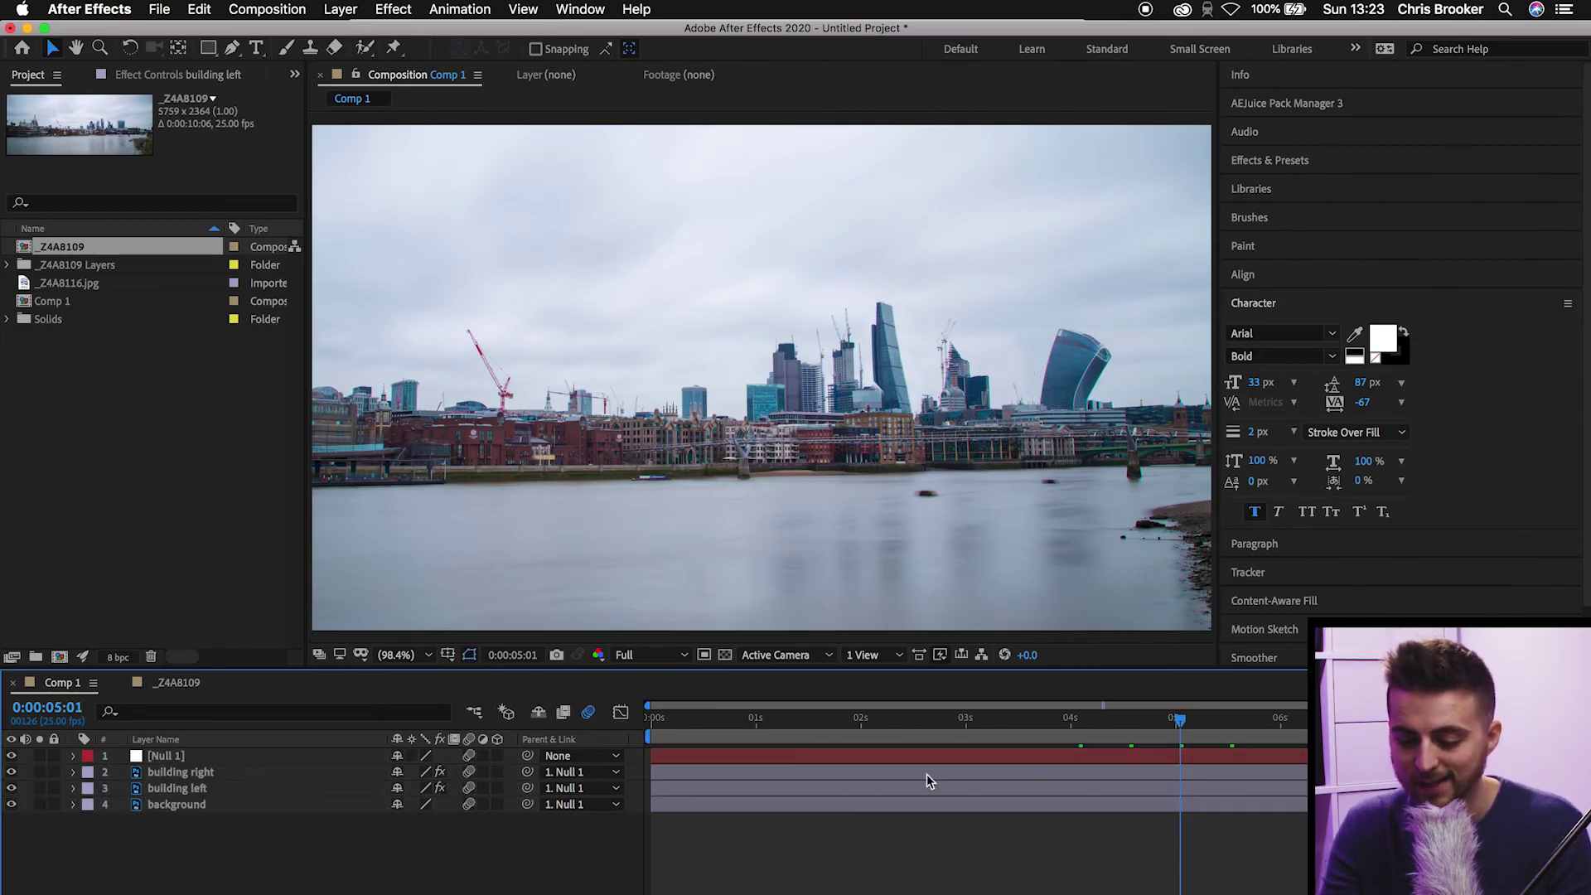
left_click_drag(953, 729, 624, 740)
key("space")
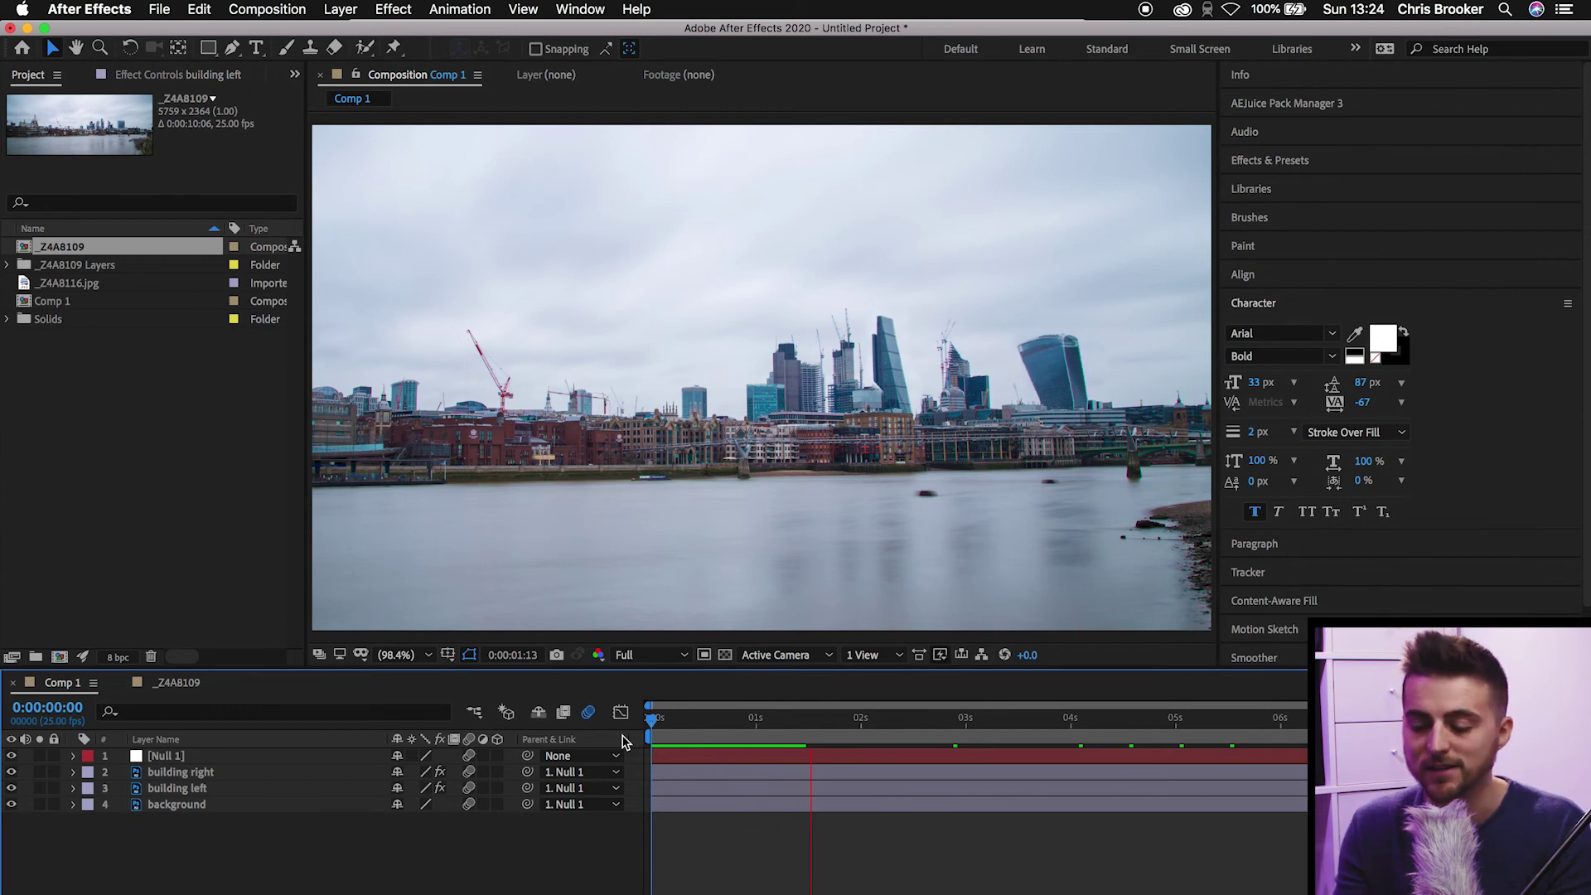
key("space")
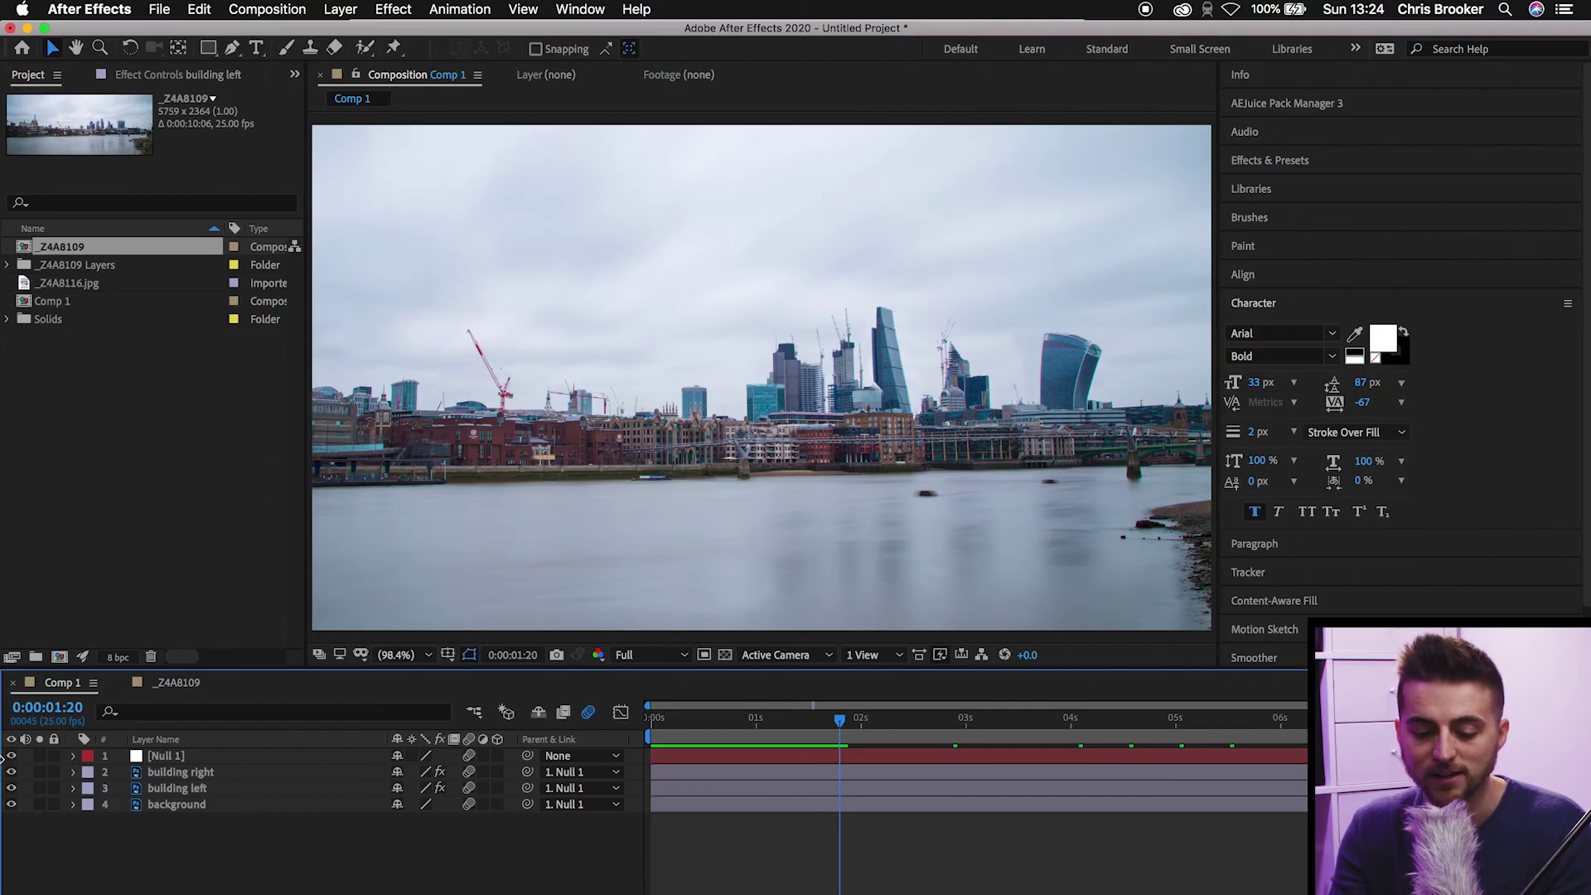
Step: Add Position and Scale keyframes to Null 1 at 0:00:00:00
left_click(180, 757)
left_click(73, 756)
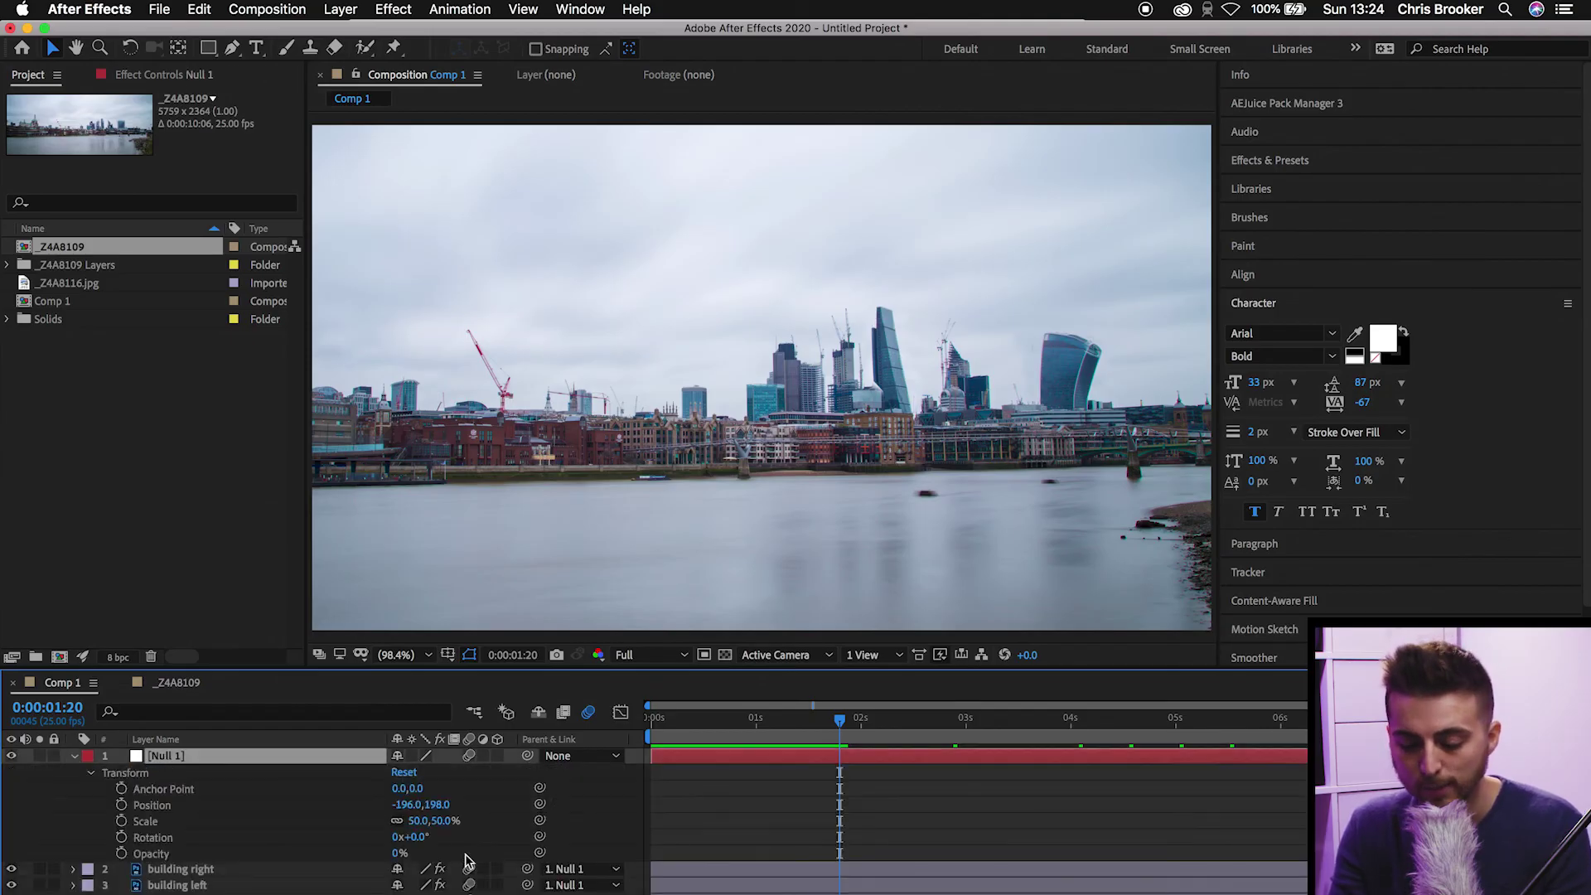
key("Home")
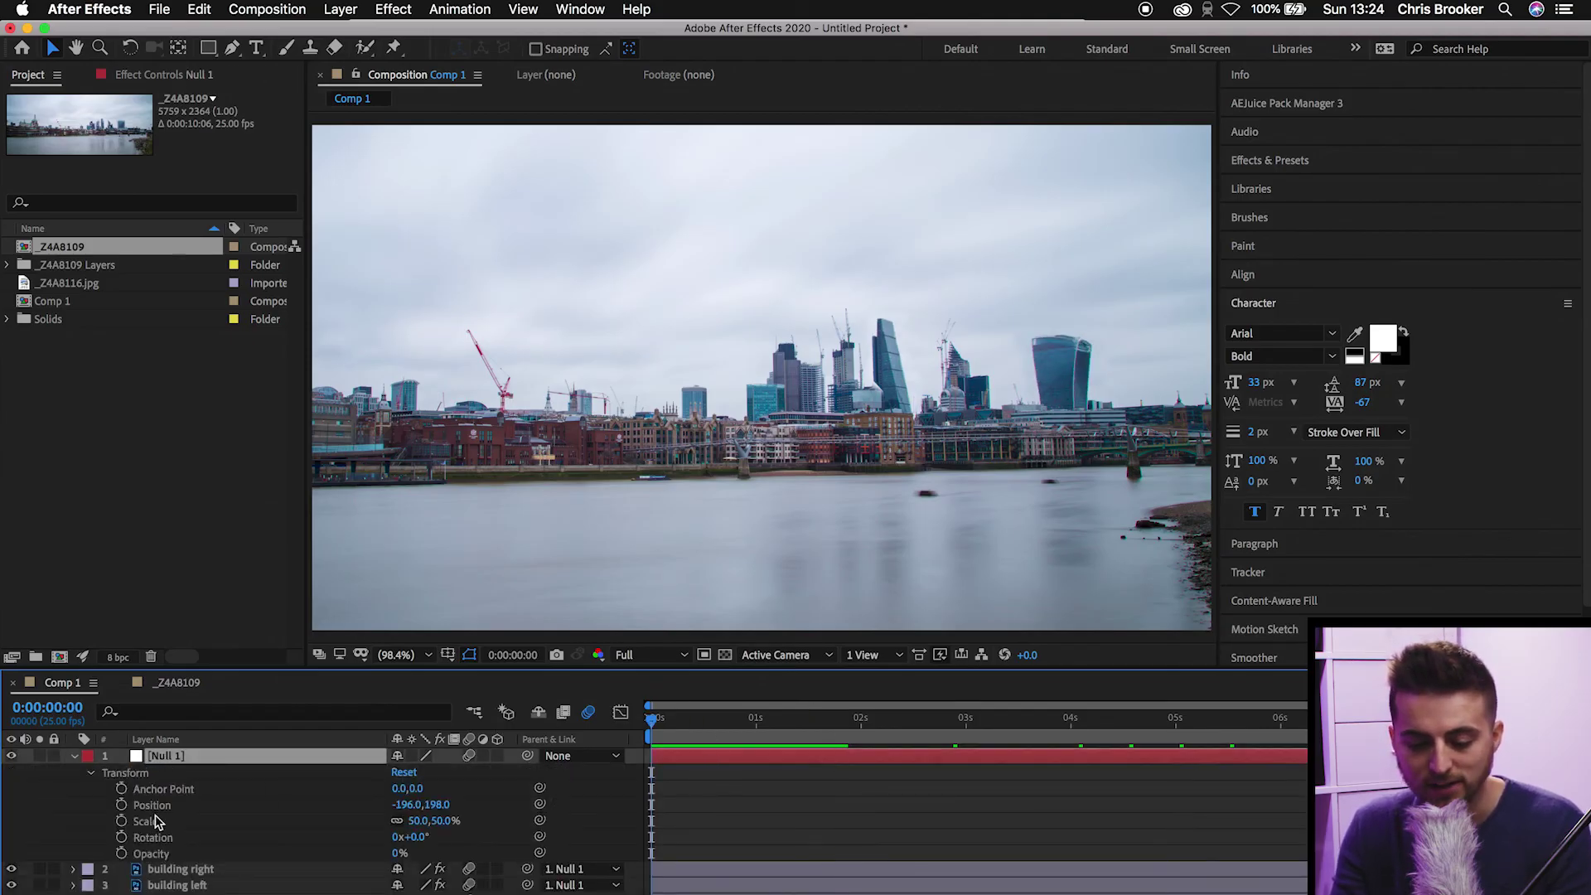
left_click(121, 804)
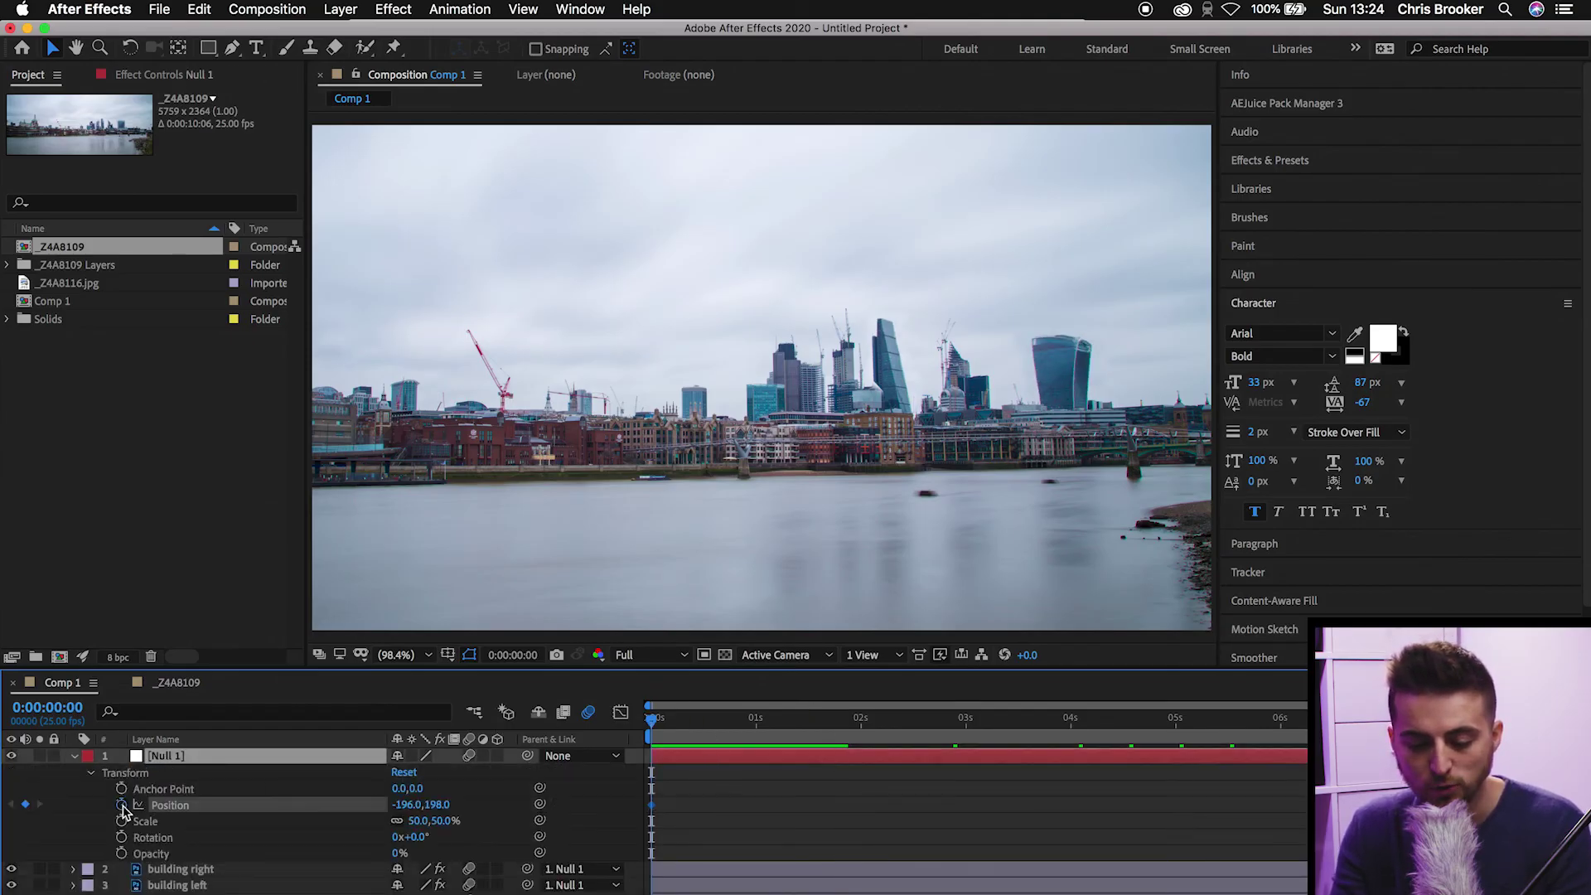
left_click(122, 820)
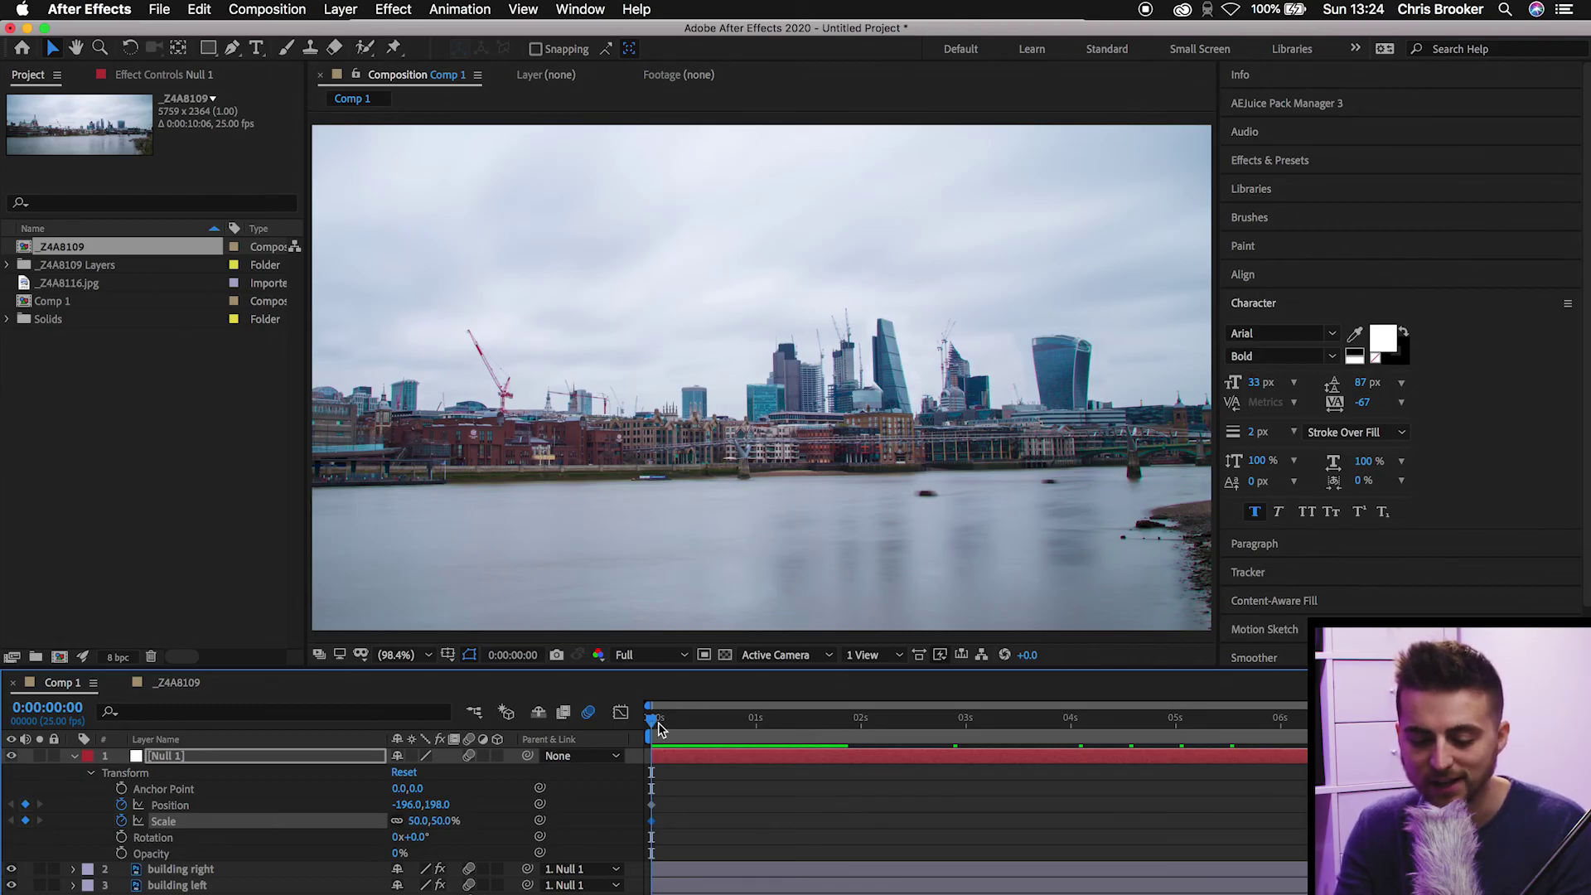
Step: At 0:00:03:23, set Null 1's Scale to 70% and Position to -733.0, 198.0, and preview the push-in from the start
left_click_drag(661, 727, 1062, 721)
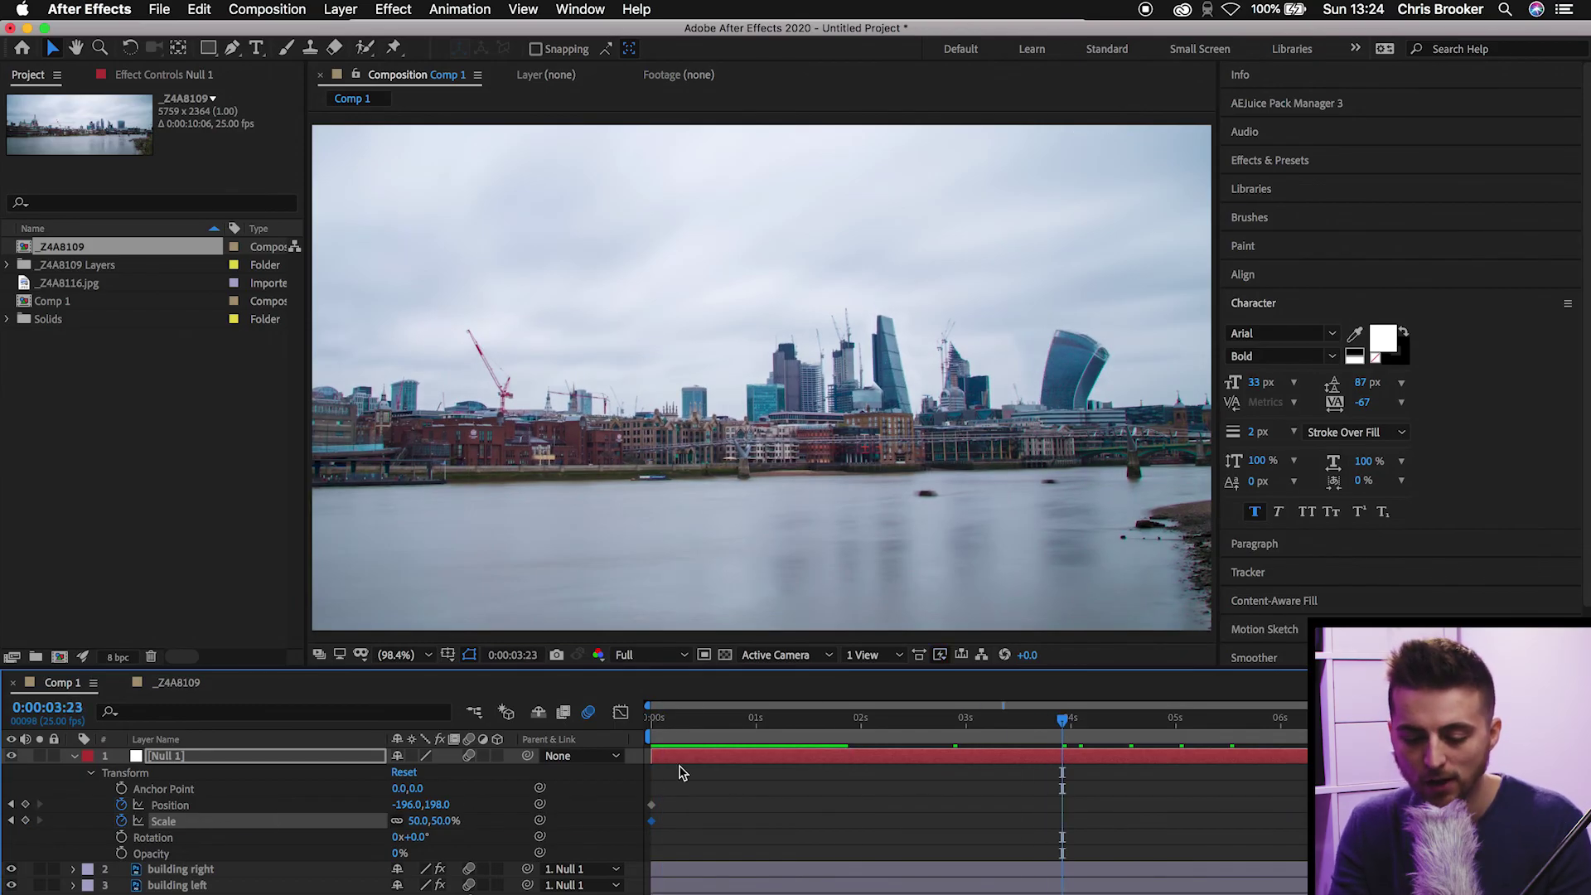
left_click_drag(419, 821, 444, 806)
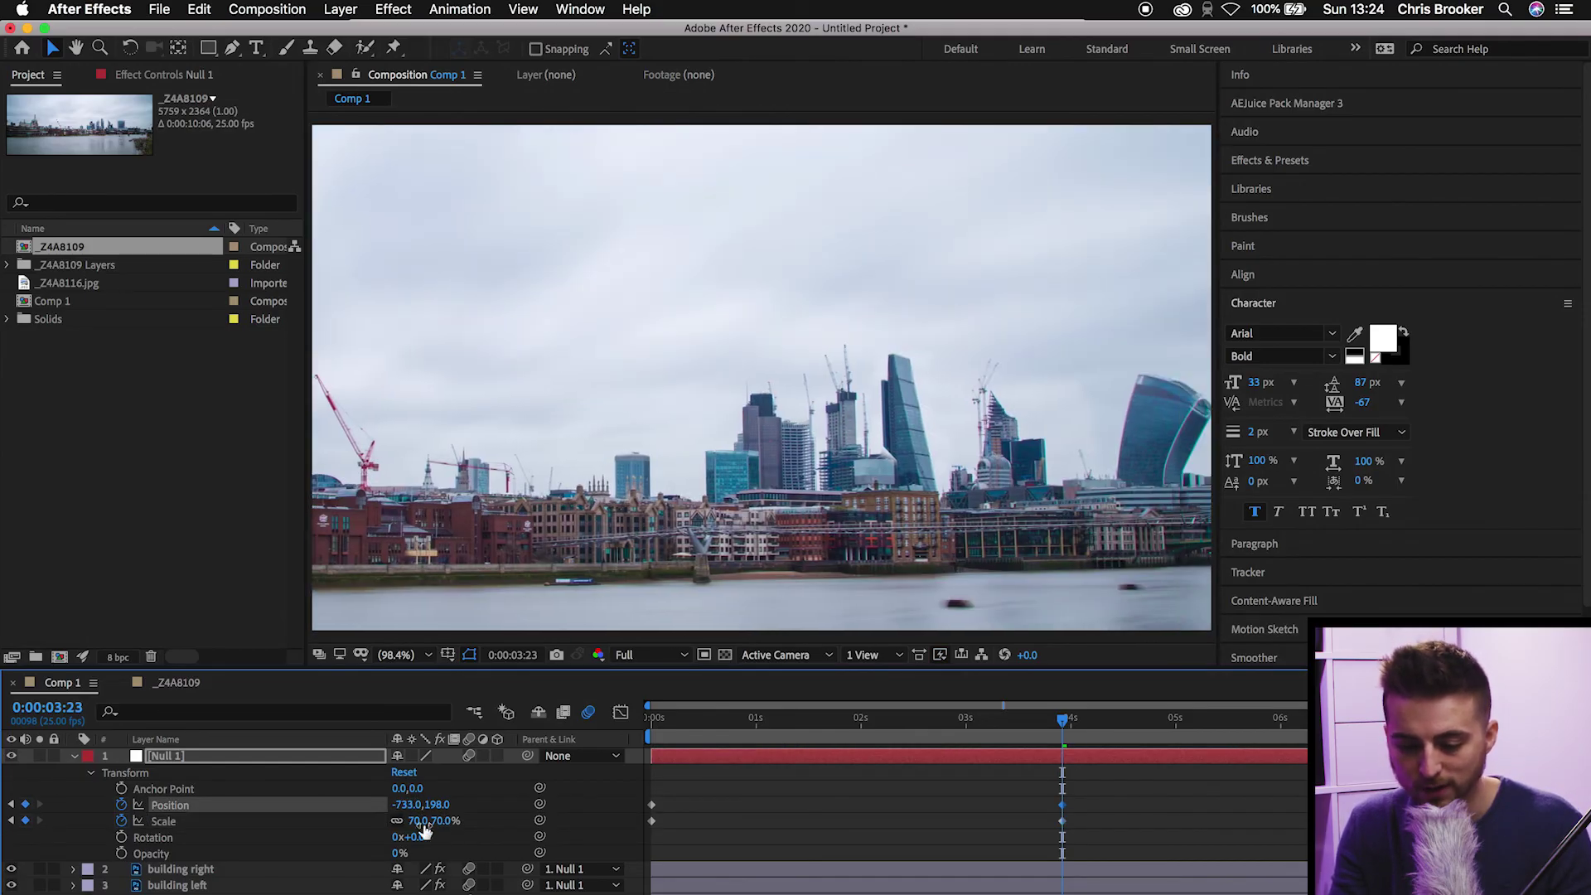
key("Home")
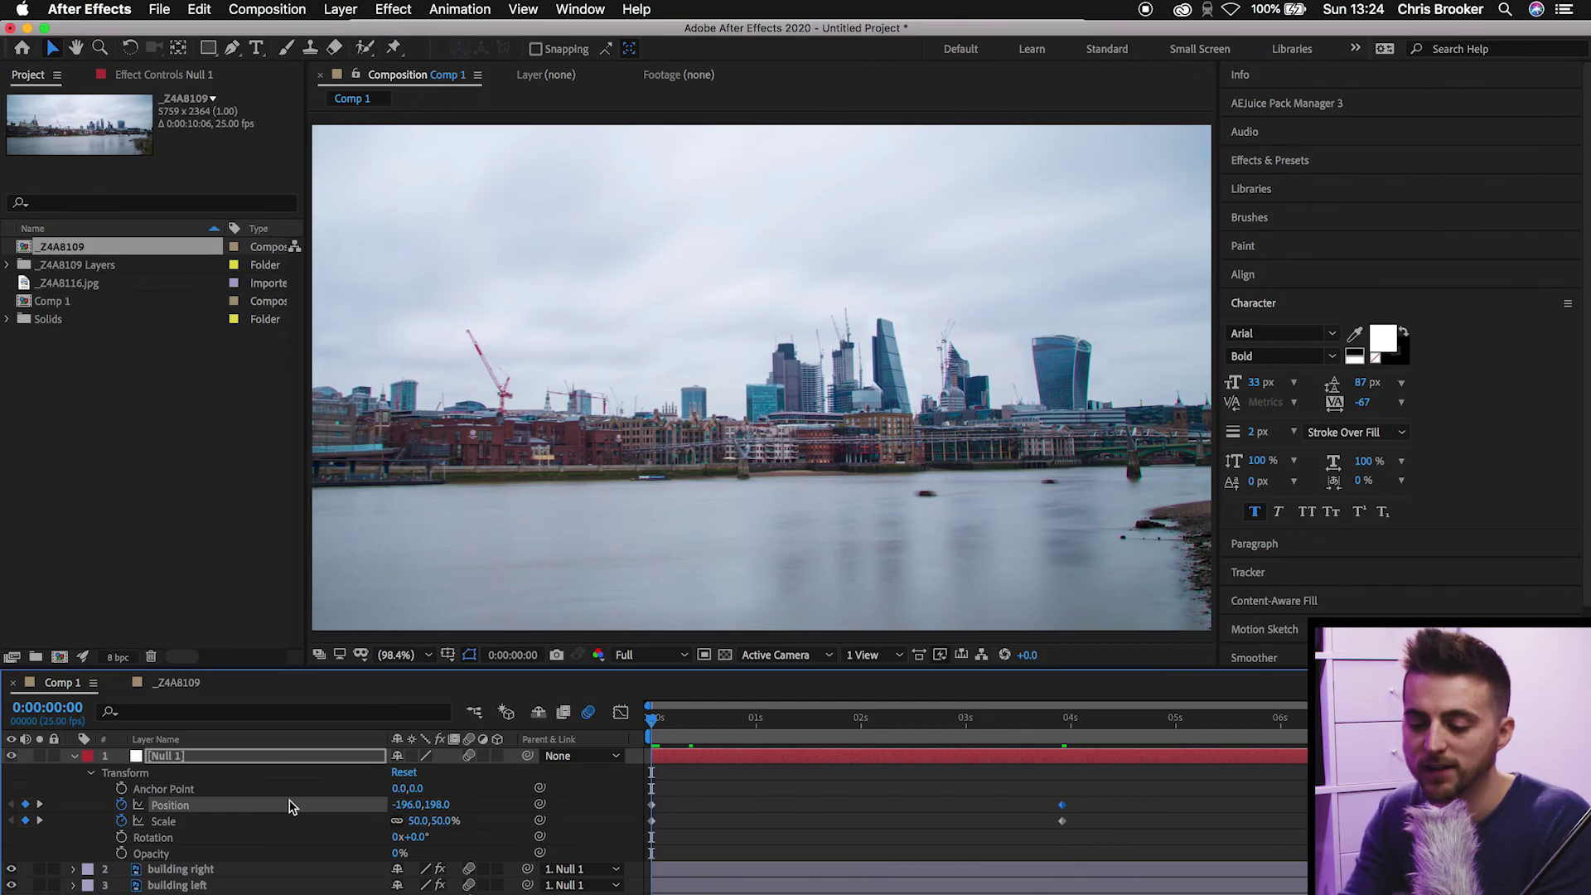
key("space")
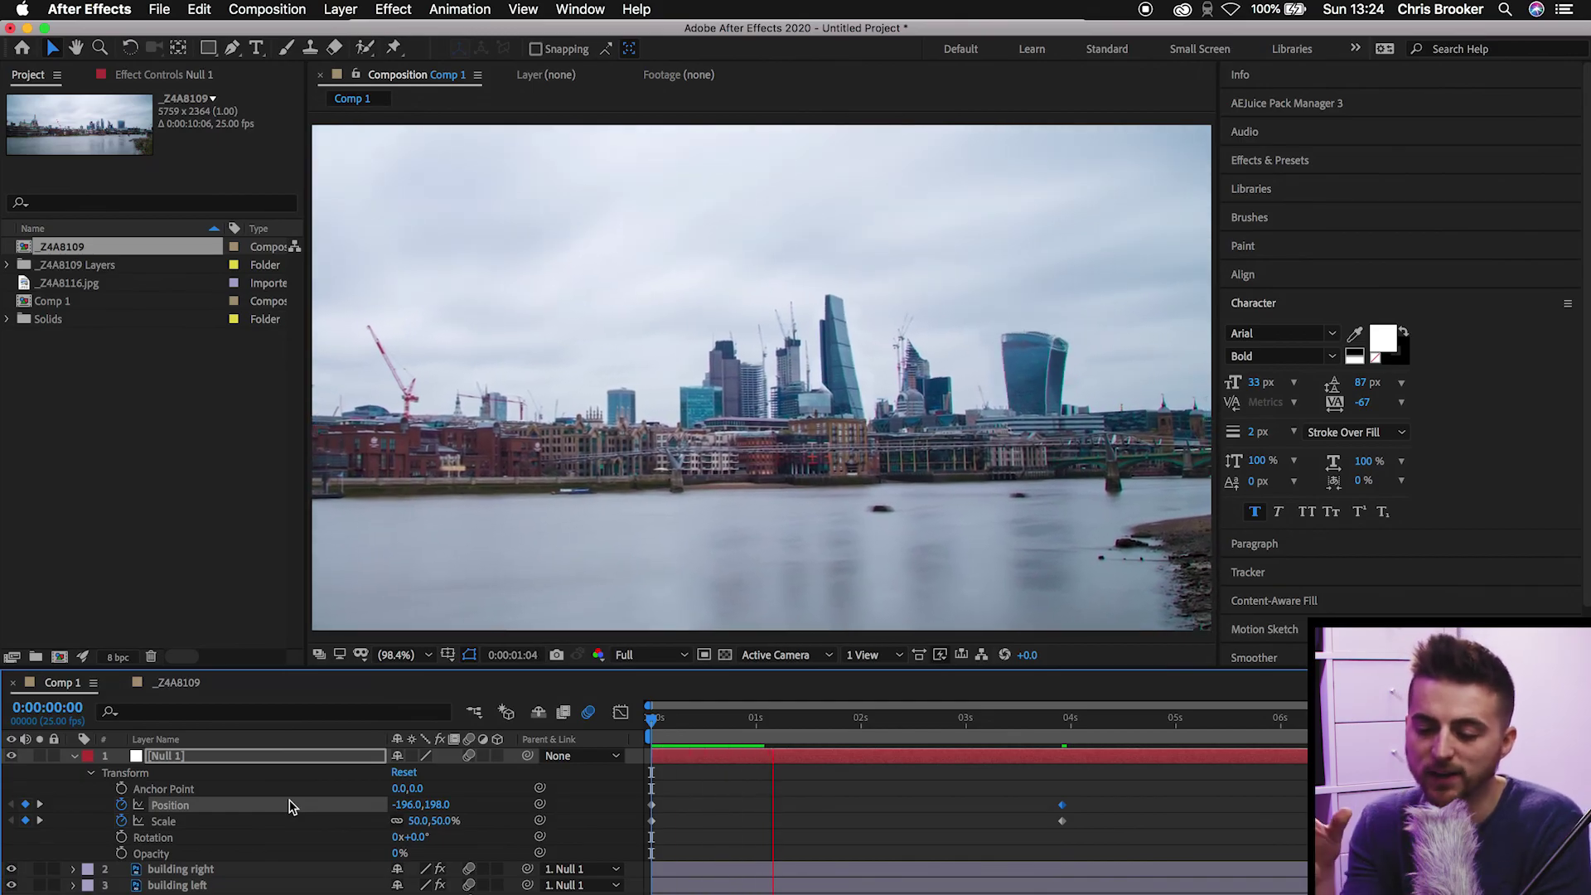